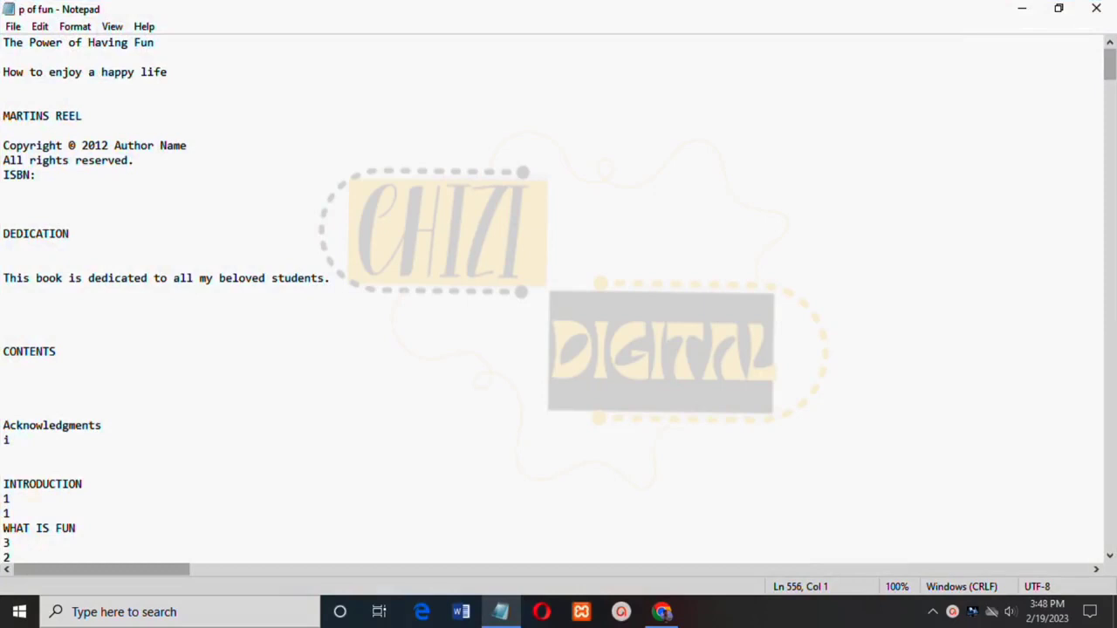
Look through the p of fun manuscript from its title down to the kids' fun outdoor activities section
click(87, 58)
click(5, 72)
key(Down)
key(Down)
key(Down)
key(Down)
key(Down)
key(Down)
key(Down)
key(Down)
key(Down)
key(Down)
key(Down)
key(Down)
key(Down)
key(Down)
key(Down)
key(Down)
key(Down)
key(Down)
key(Down)
key(Down)
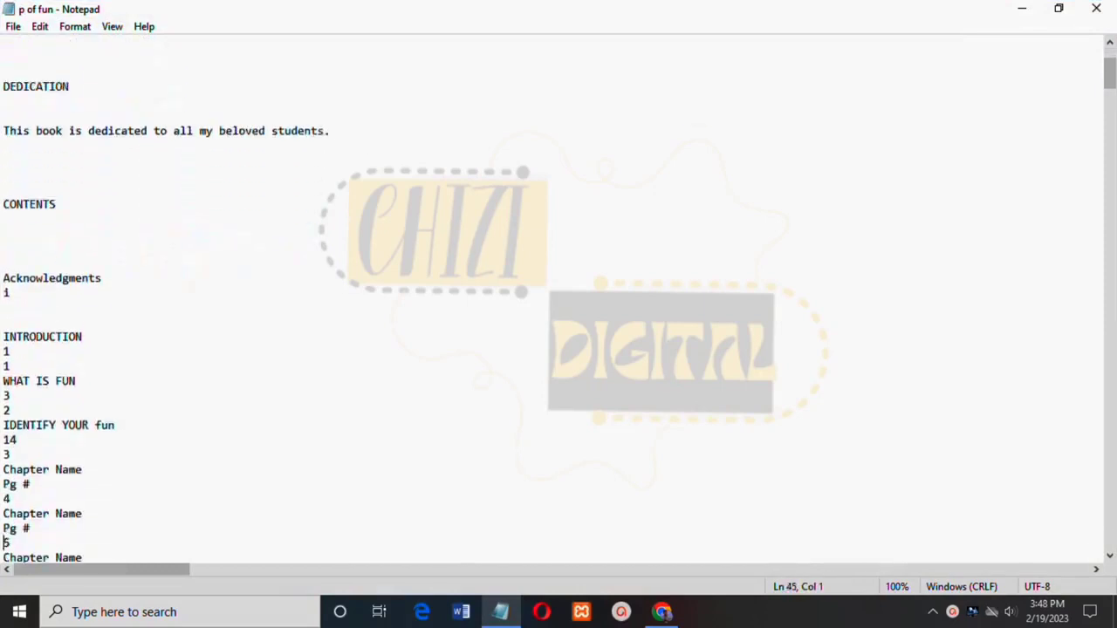
key(Down)
key(Down)
key(Down)
key(Down)
key(Down)
key(Down)
key(Down)
key(Down)
key(Down)
key(Down)
key(Down)
key(Down)
key(Down)
key(Down)
key(Down)
key(Down)
key(Down)
key(Down)
key(Down)
key(Down)
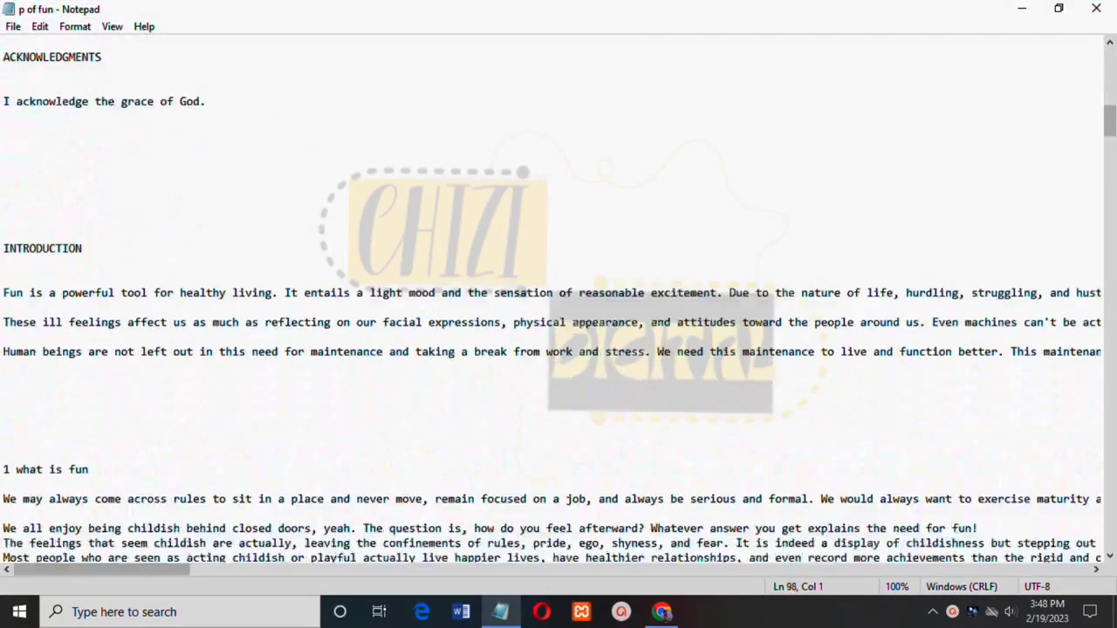
key(Down)
key(Down)
key(Down)
key(Down)
key(Down)
key(Down)
key(Down)
key(Down)
key(Down)
key(Down)
key(Down)
key(Down)
key(Down)
key(Down)
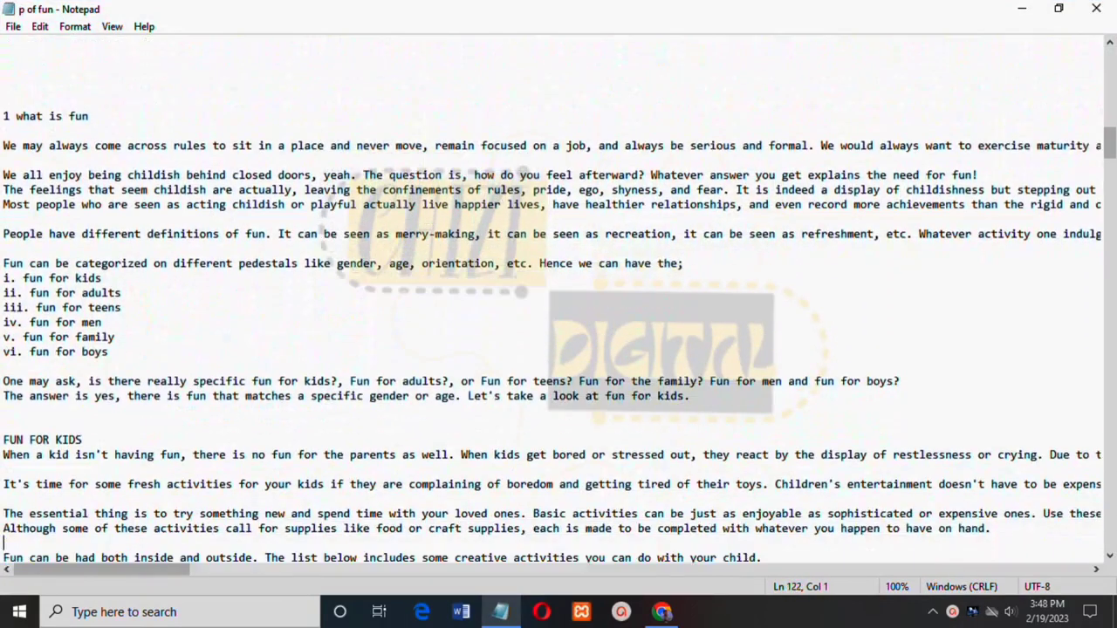
key(Down)
key(Down)
key(Down)
key(Down)
key(Down)
key(Down)
key(Down)
key(Down)
key(Down)
key(Down)
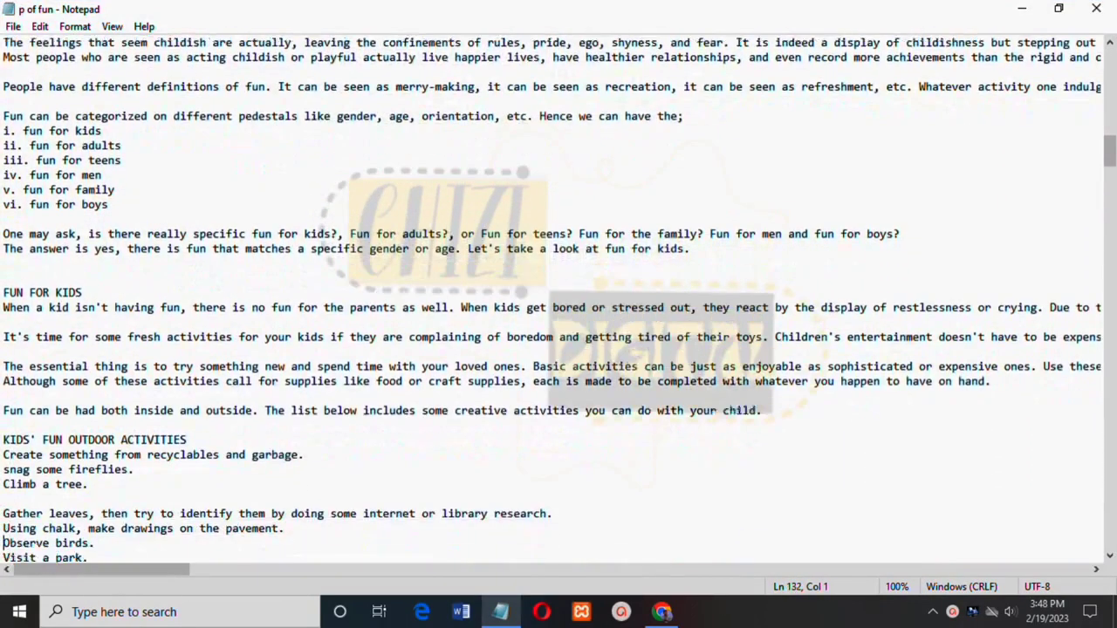
key(Down)
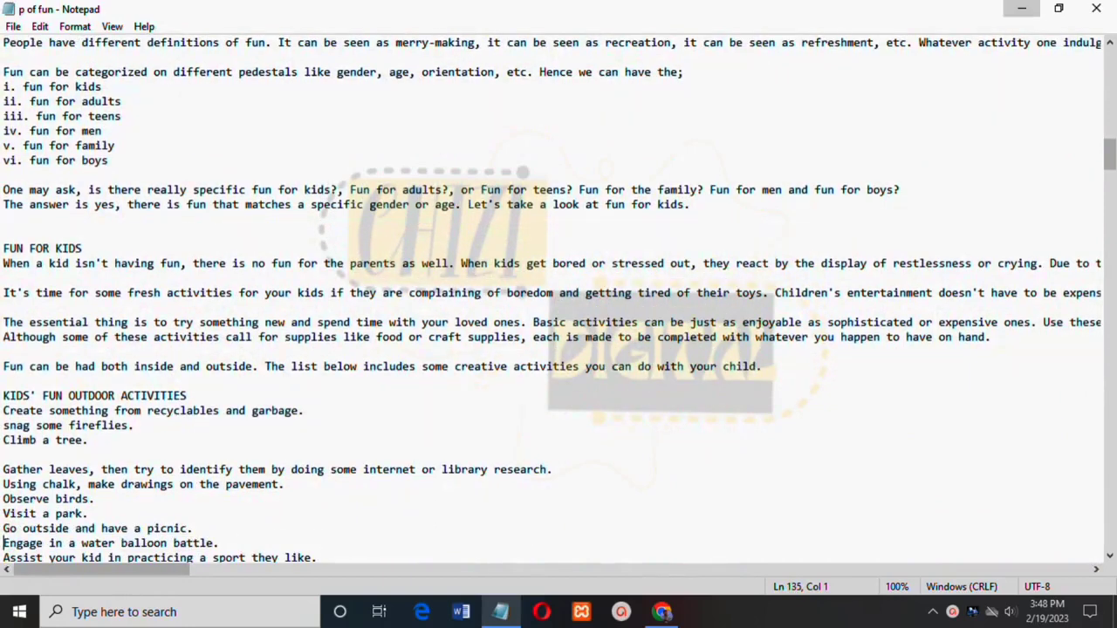
Minimize the manuscript and open the English folder inside the desktop's blank kdp paperbacks folder
click(1022, 8)
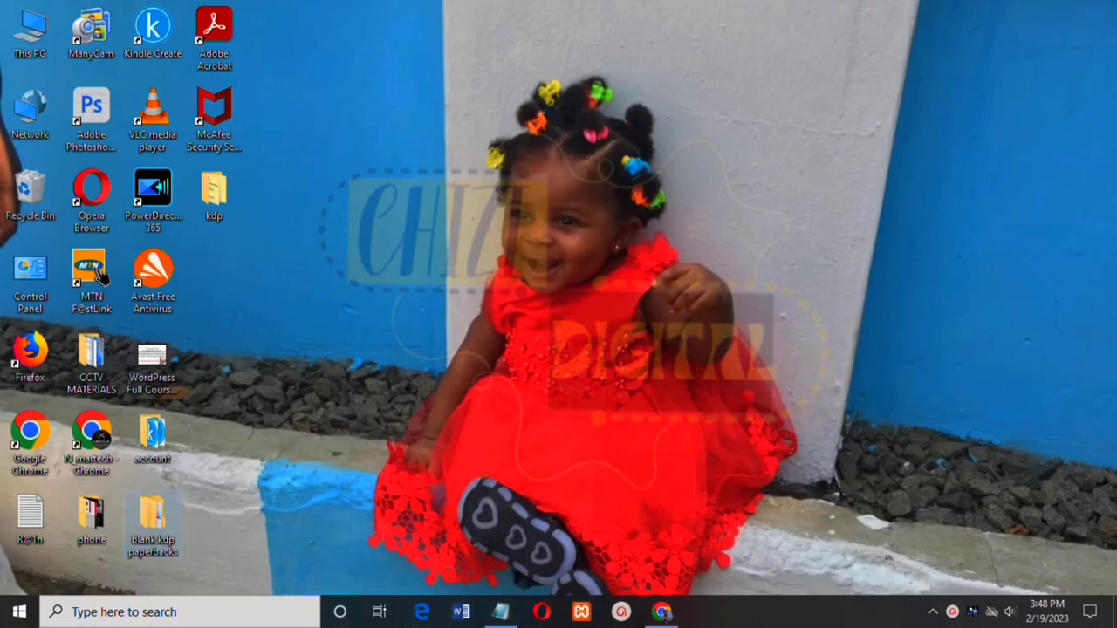
key(Return)
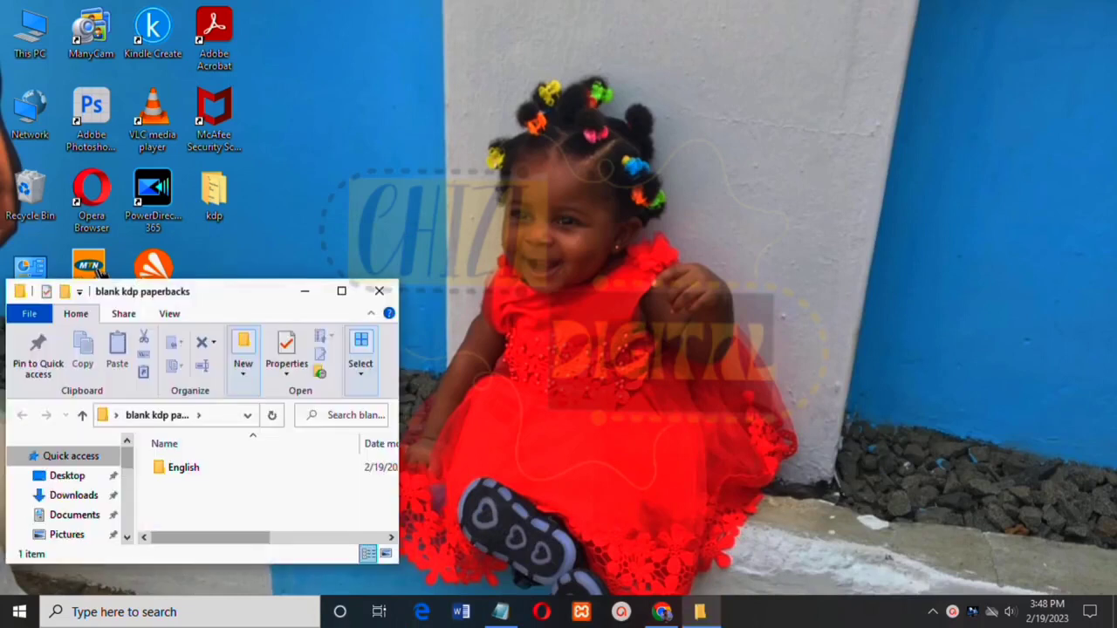
key(Down)
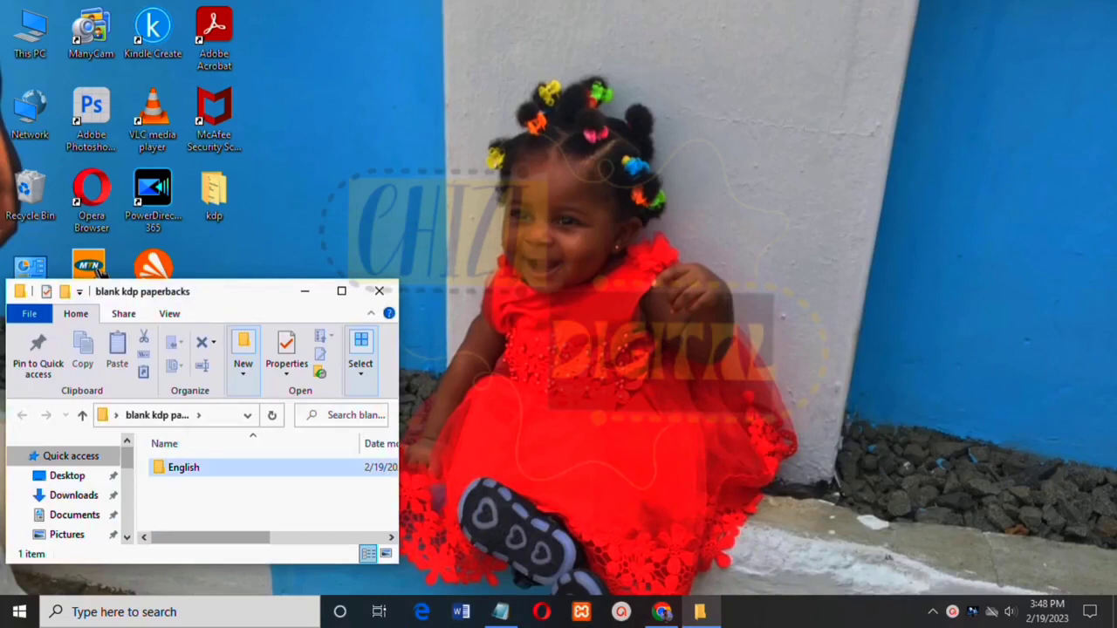
click(183, 468)
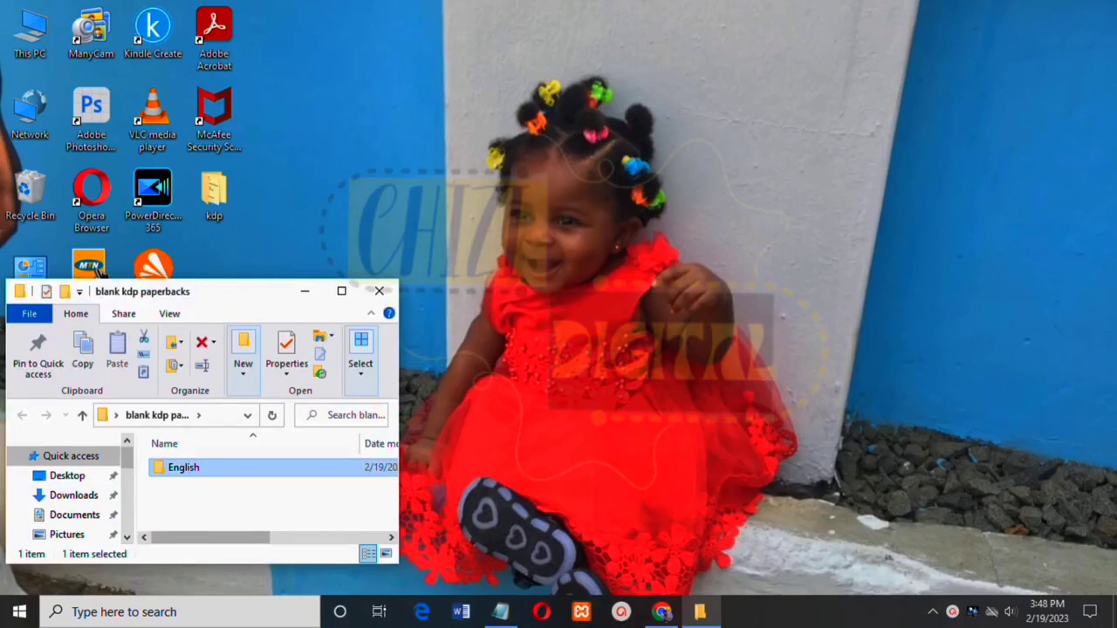
key(Return)
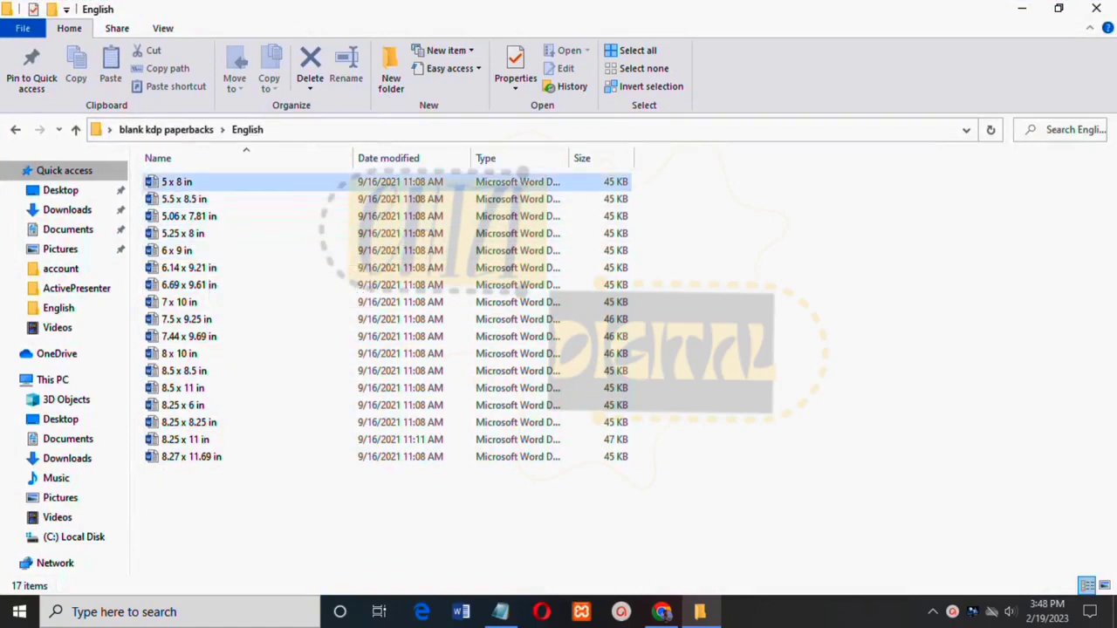
Copy the "5 x 8 in" Word template from the English folder to the desktop, closing the folder window
click(177, 182)
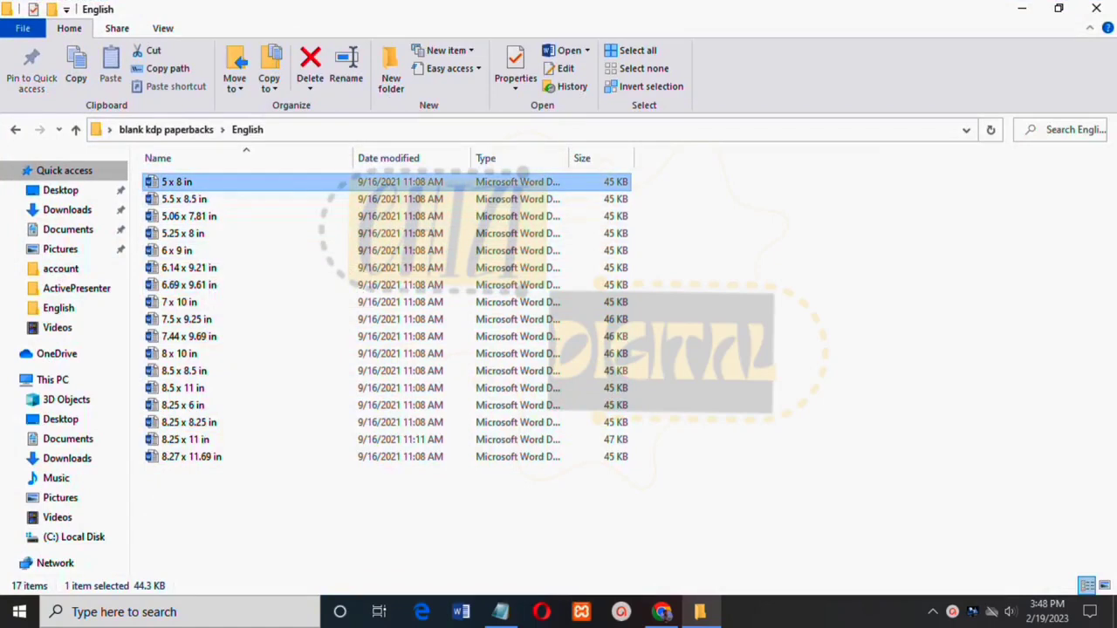
right_click(205, 181)
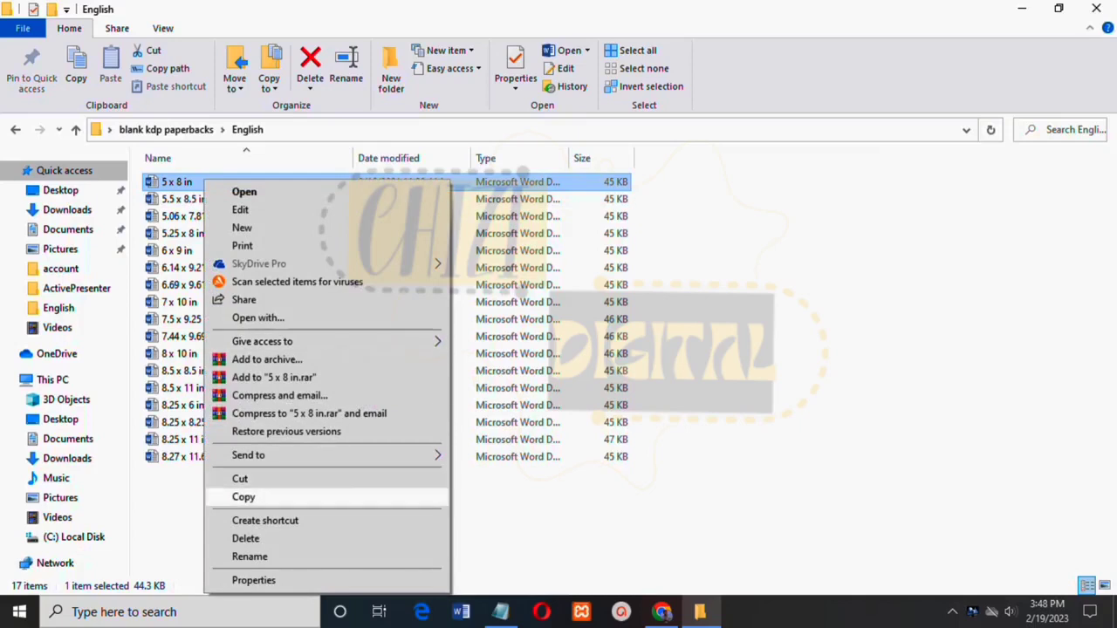
click(244, 496)
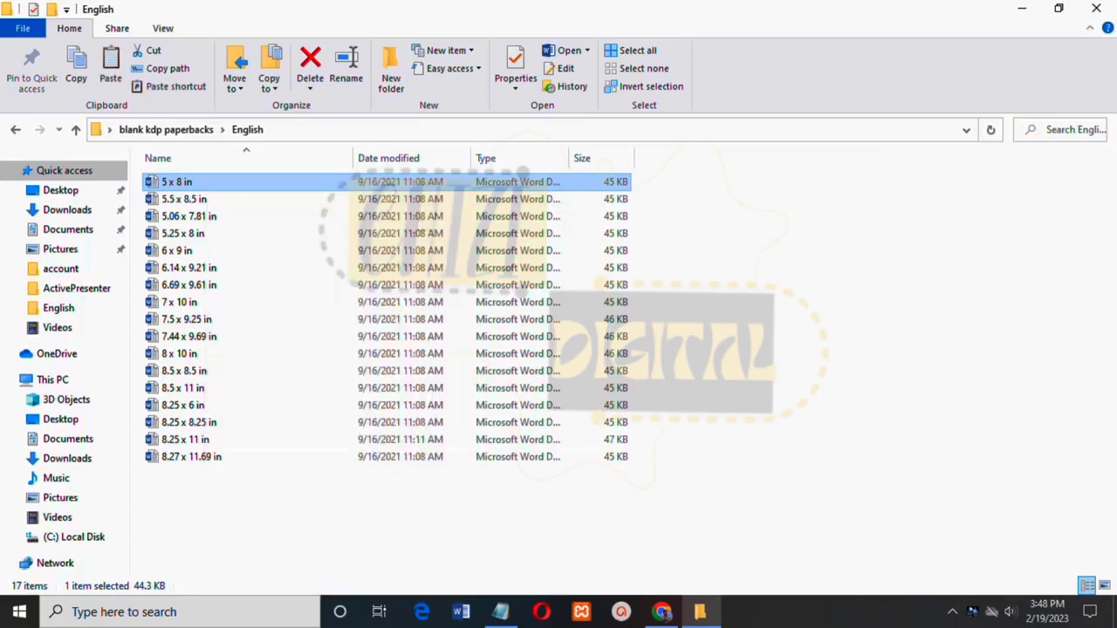
click(1096, 8)
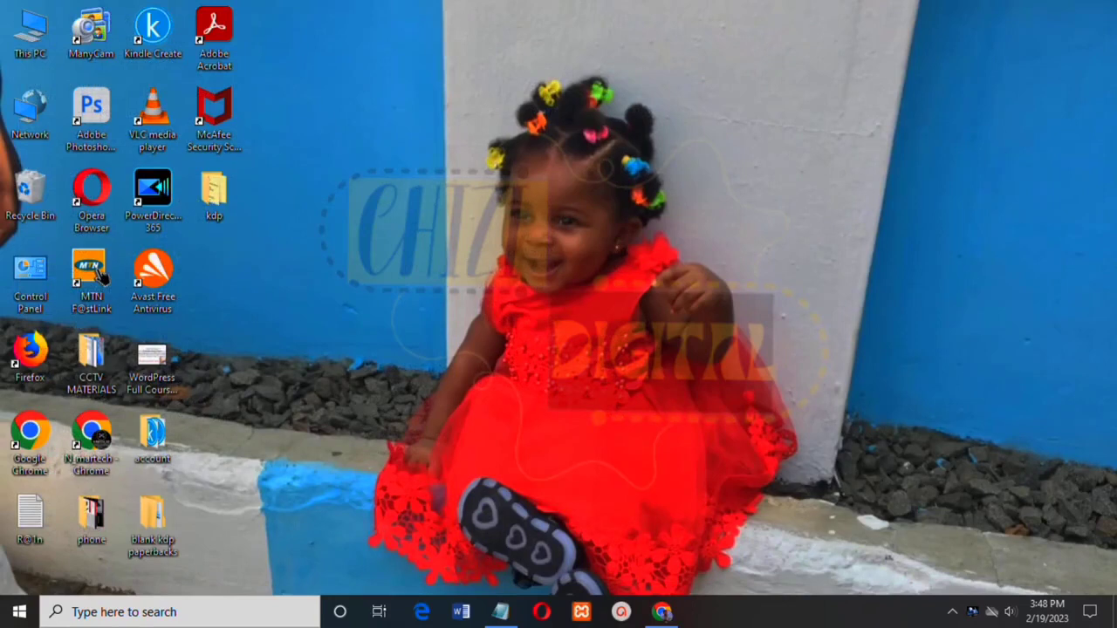
right_click(199, 273)
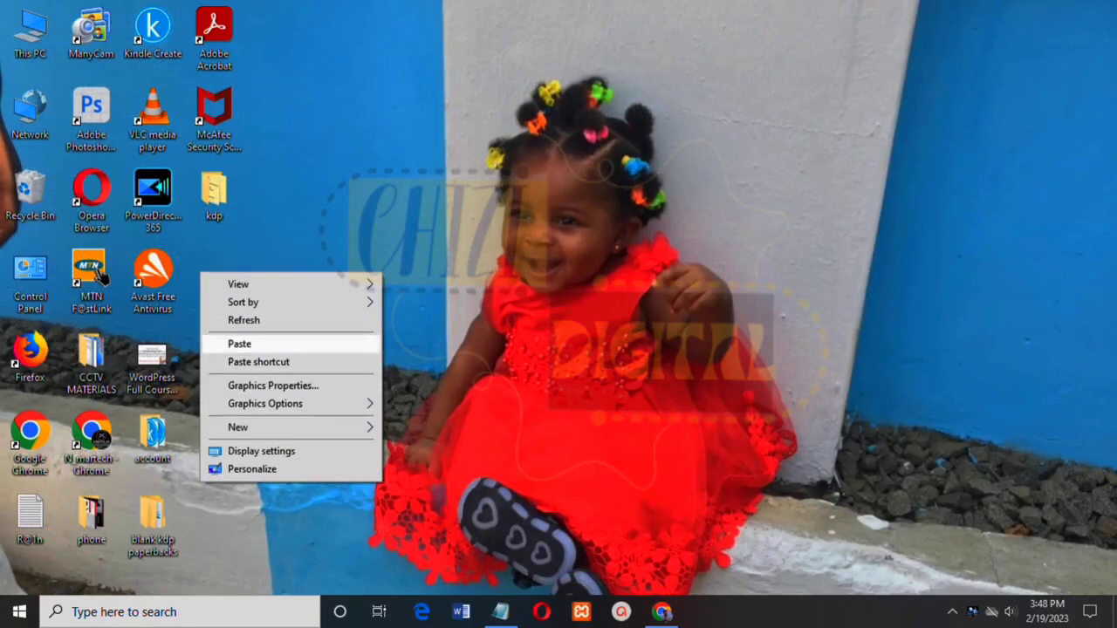
click(239, 343)
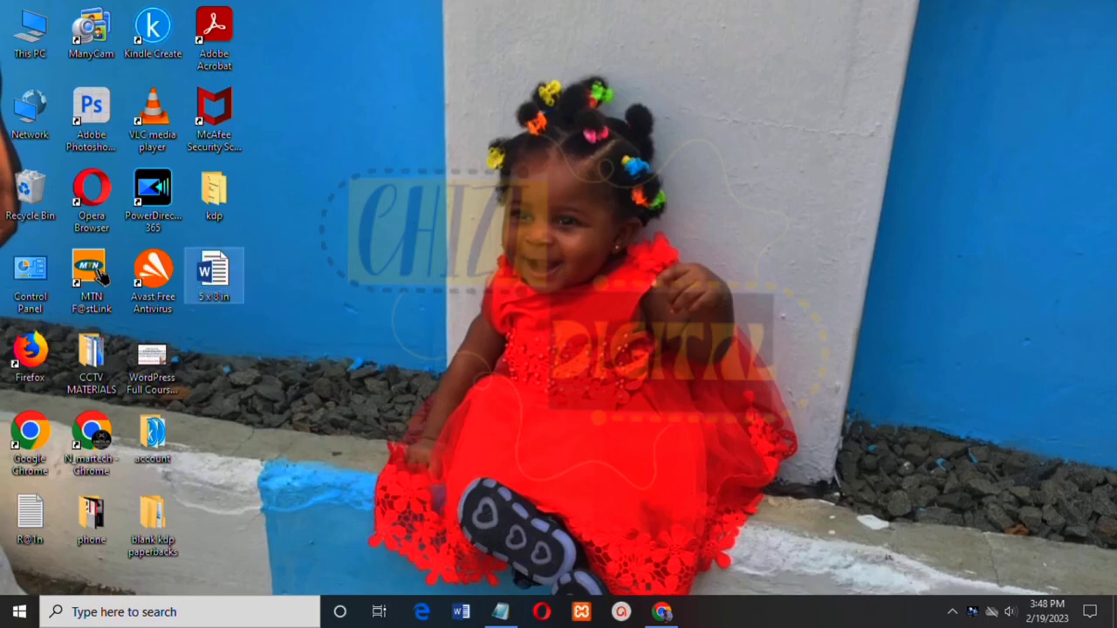
Rename the desktop copy of the "5 x 8 in" template as "power of having fun" and open it in Word
key(Return)
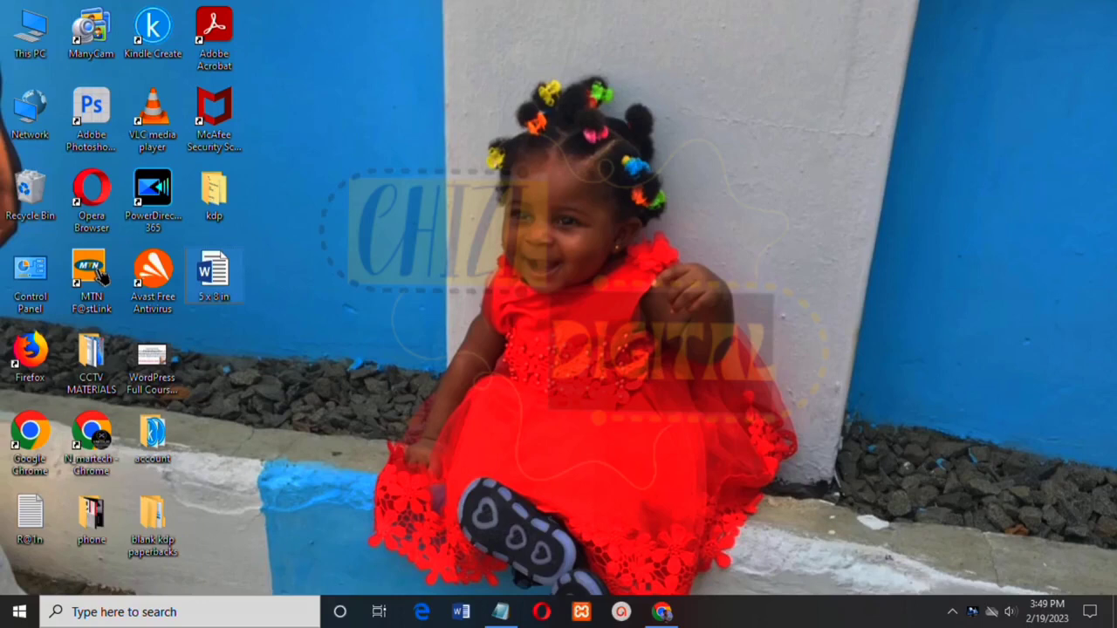
right_click(214, 272)
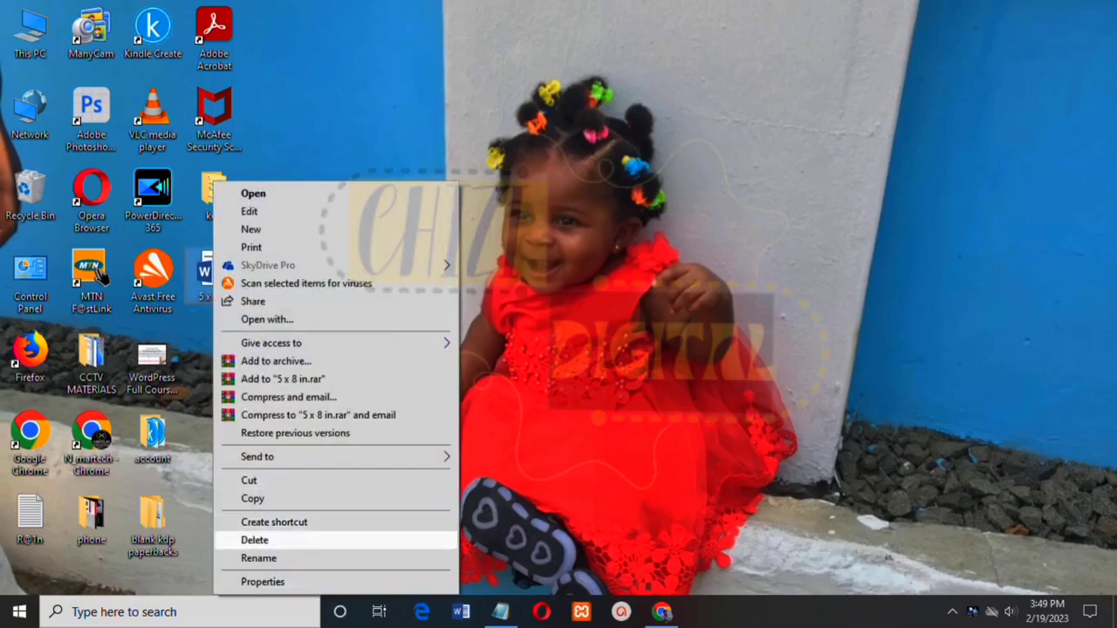
click(259, 558)
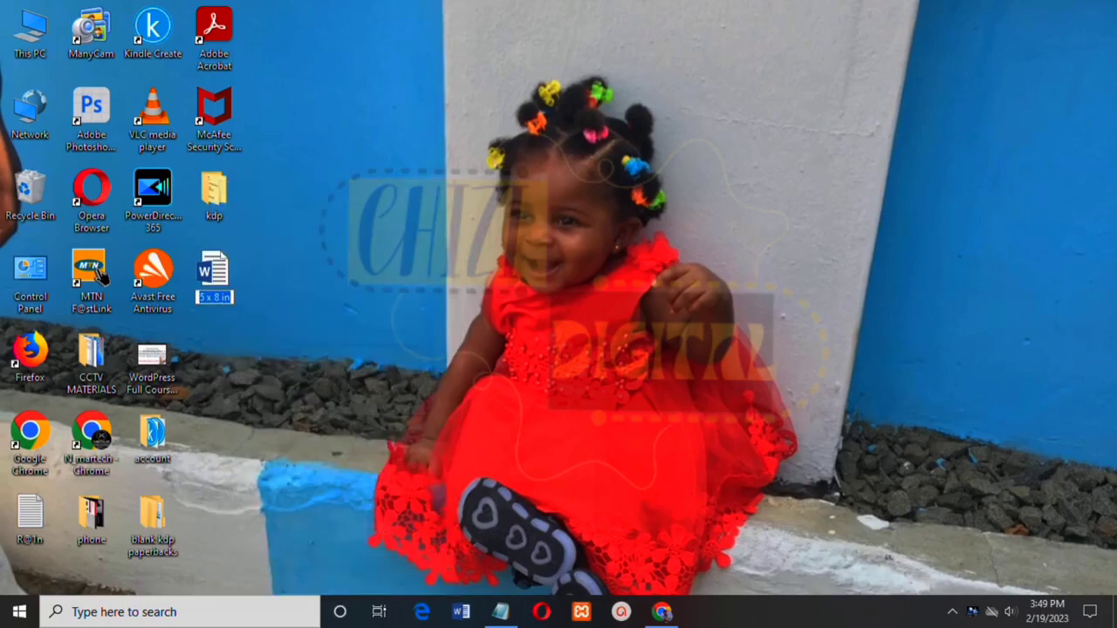
text(pow)
key(Return)
text(er of having fun)
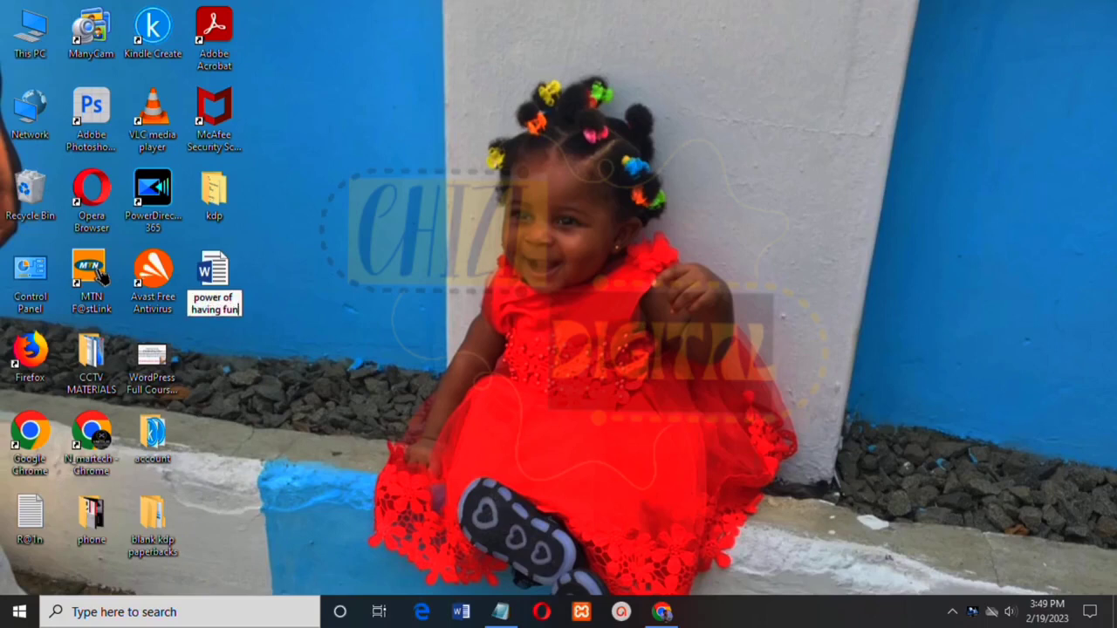
key(Return)
key(Return)
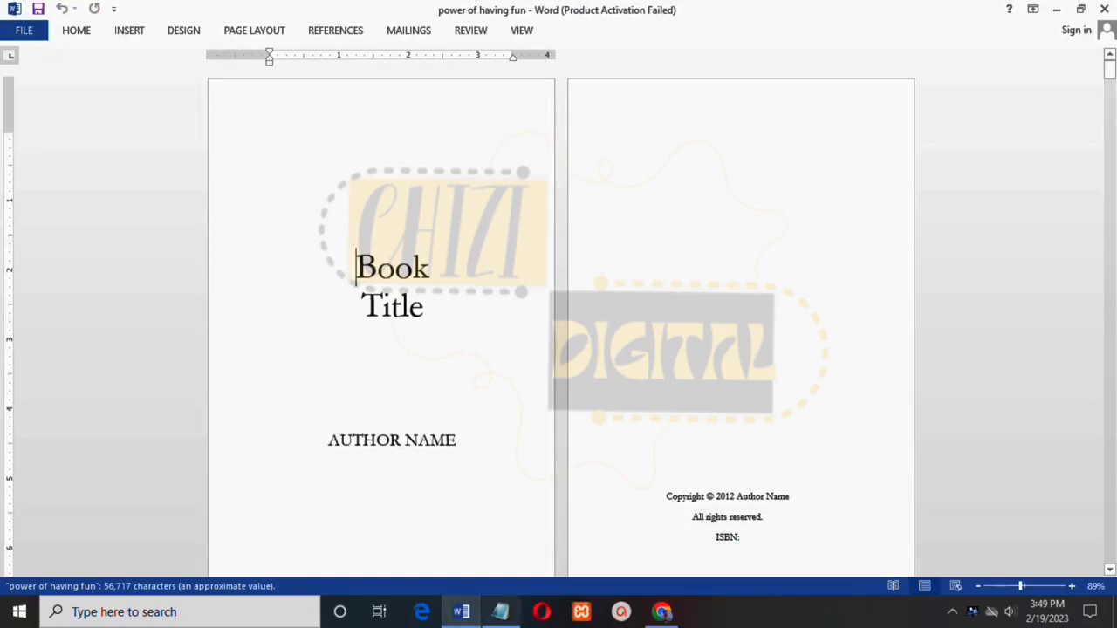
Switch to the p of fun manuscript in Notepad and cut the title line "The Power of Having Fun"
click(500, 611)
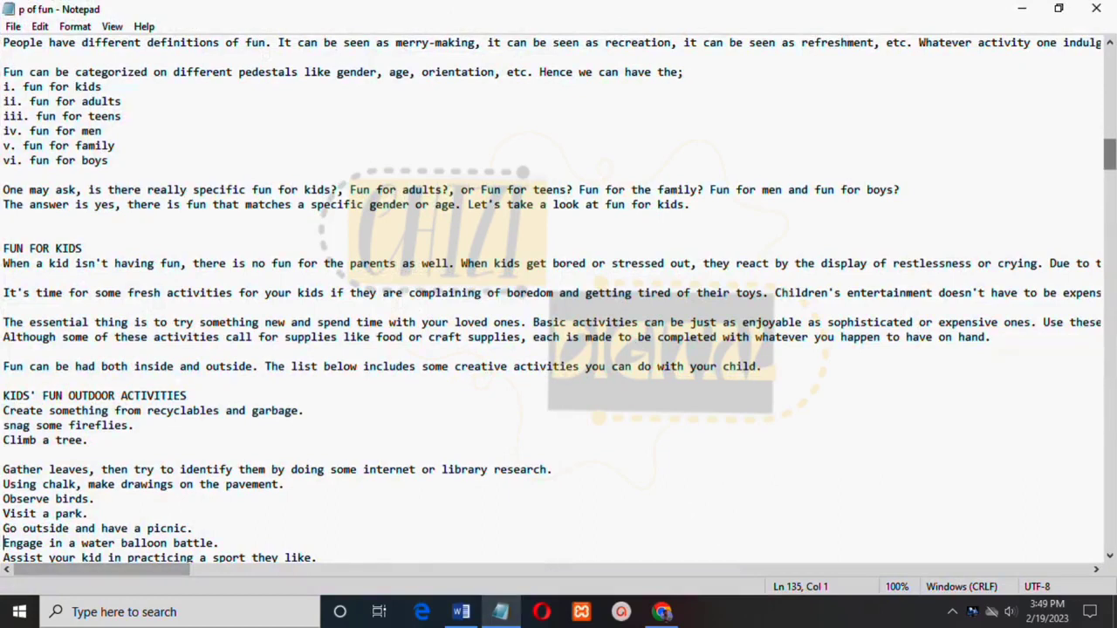
drag(1110, 155, 1110, 61)
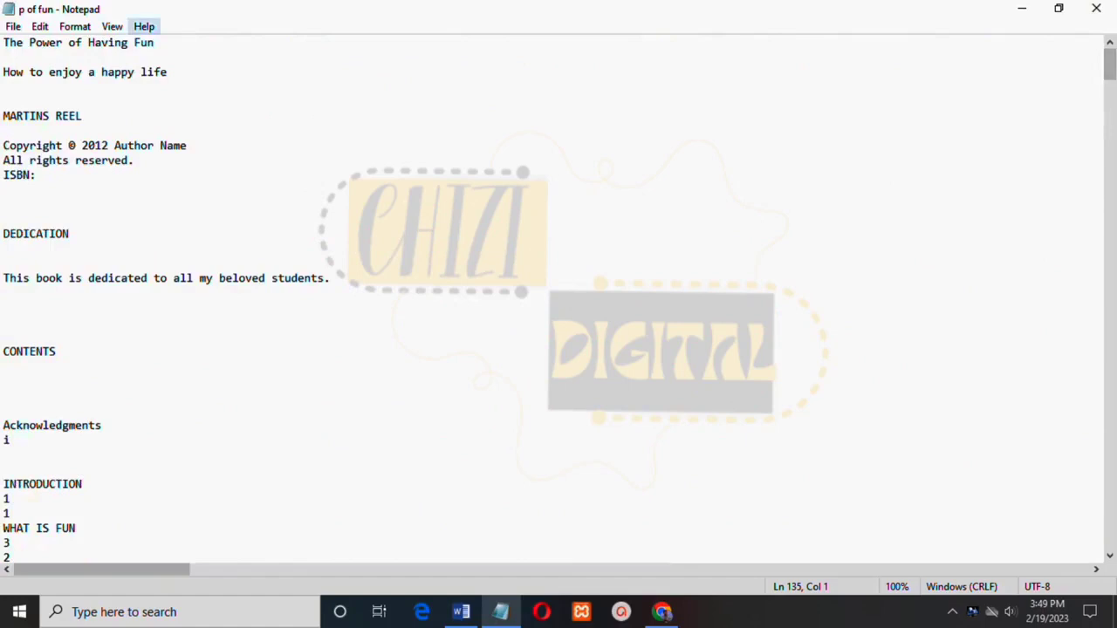
drag(157, 42, 43, 42)
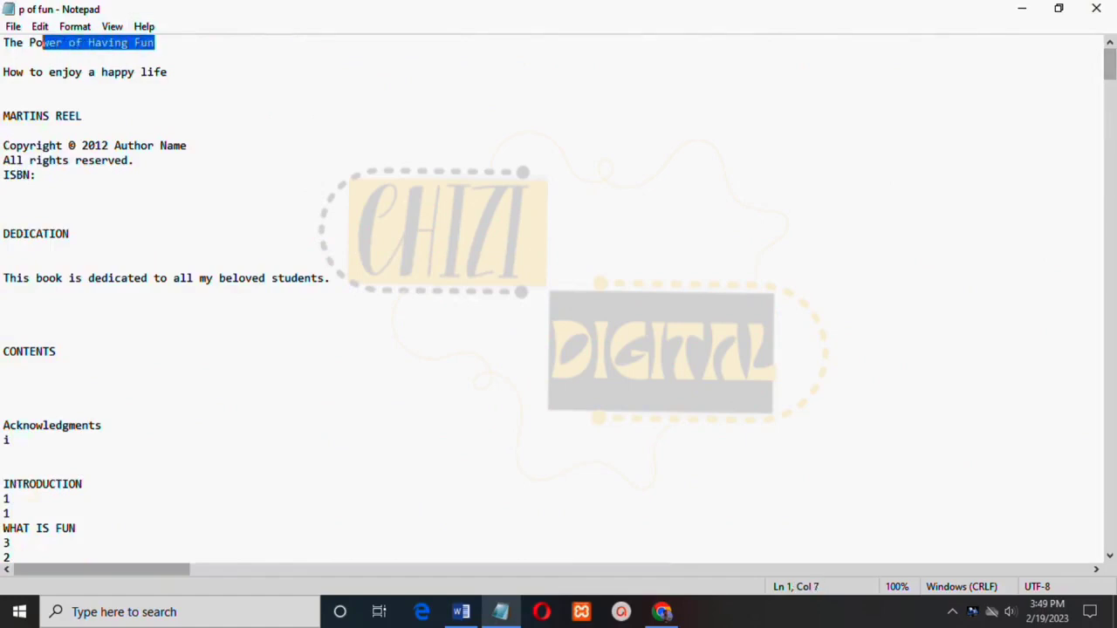
key(shift+Left)
key(shift+Left)
key(shift+Left)
key(shift+Left)
key(shift+Left)
key(shift+Left)
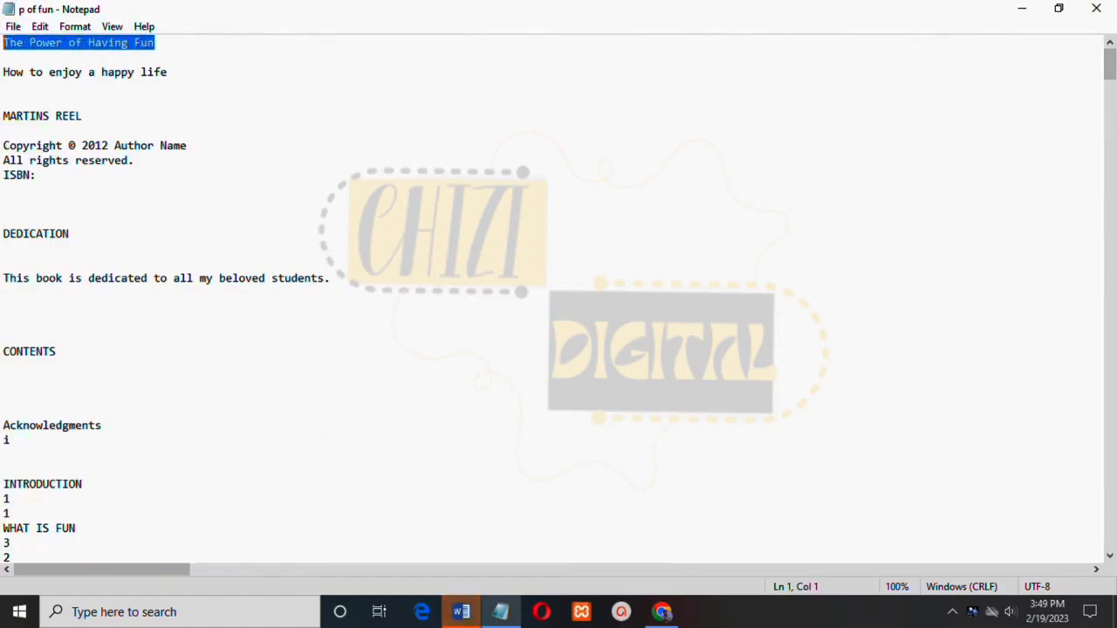
key(ctrl+x)
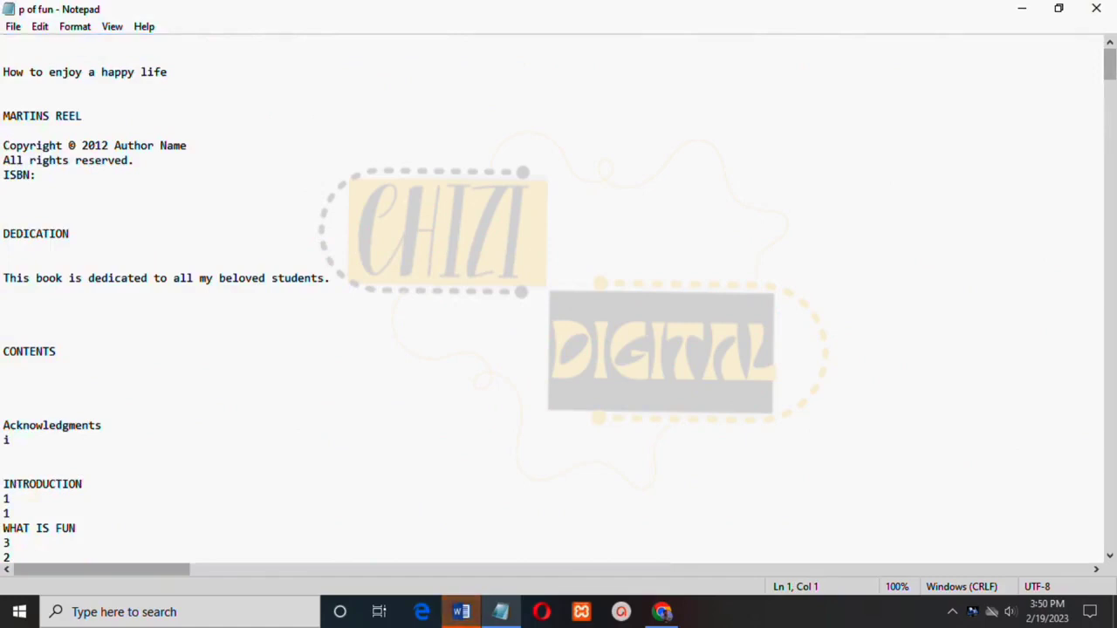
In Word, dismiss the activation wizard and replace "Book" on the title page with the cut title, putting "Title" on a new line
click(461, 612)
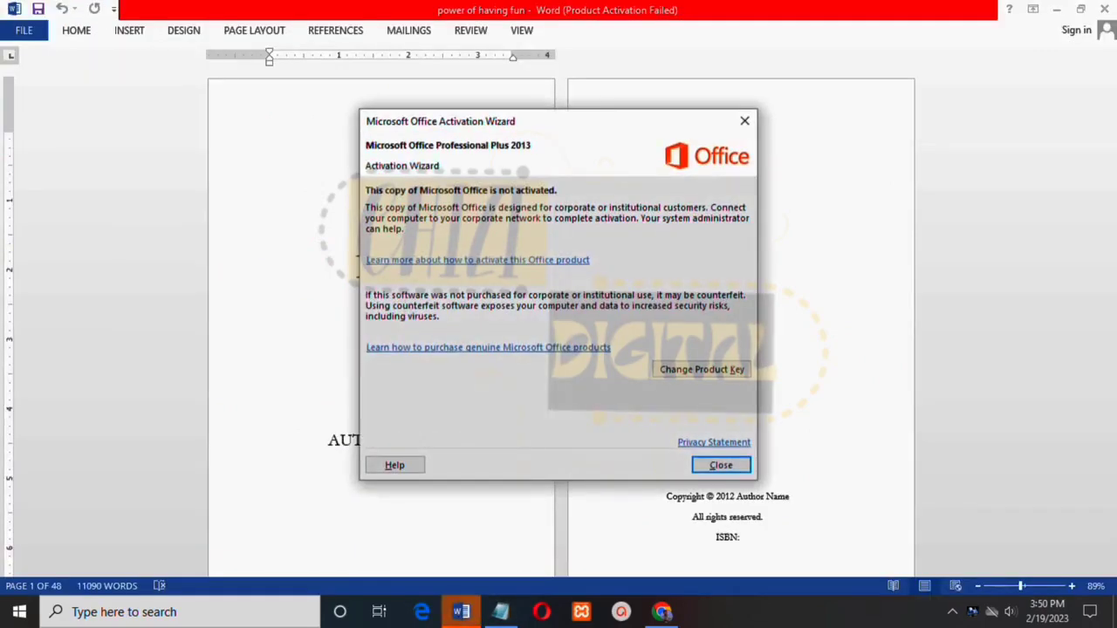
click(721, 465)
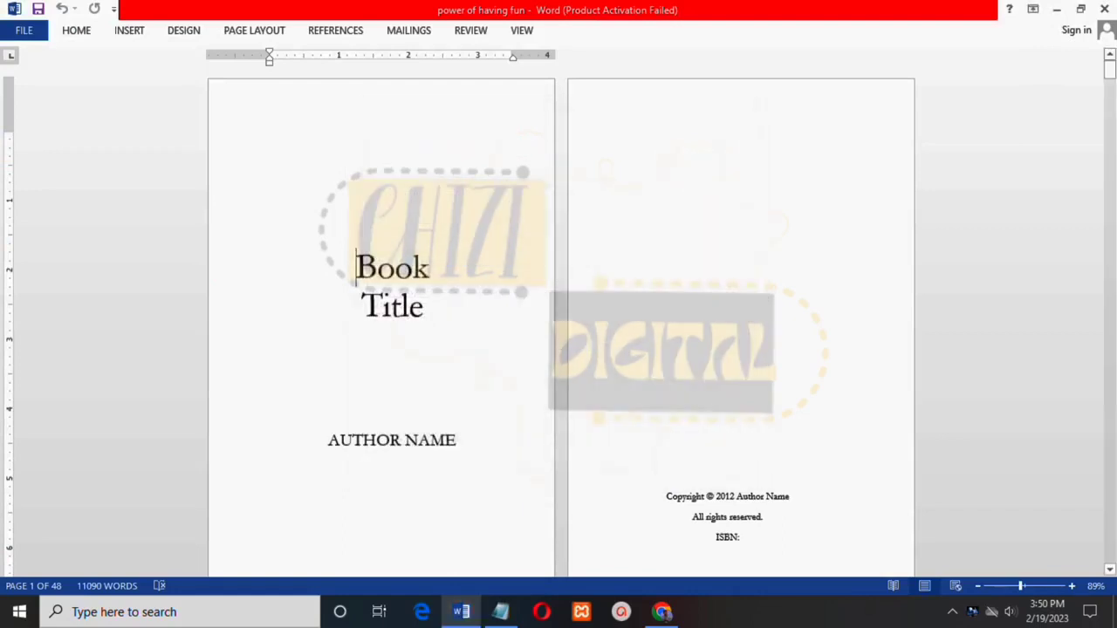
drag(357, 269, 442, 272)
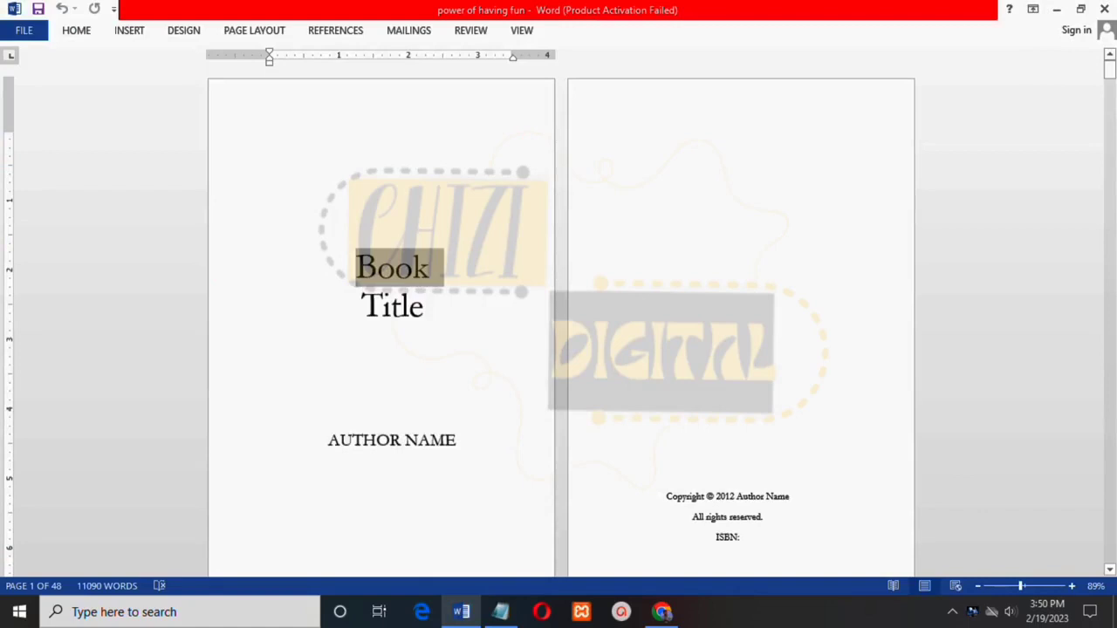
key(ctrl+v)
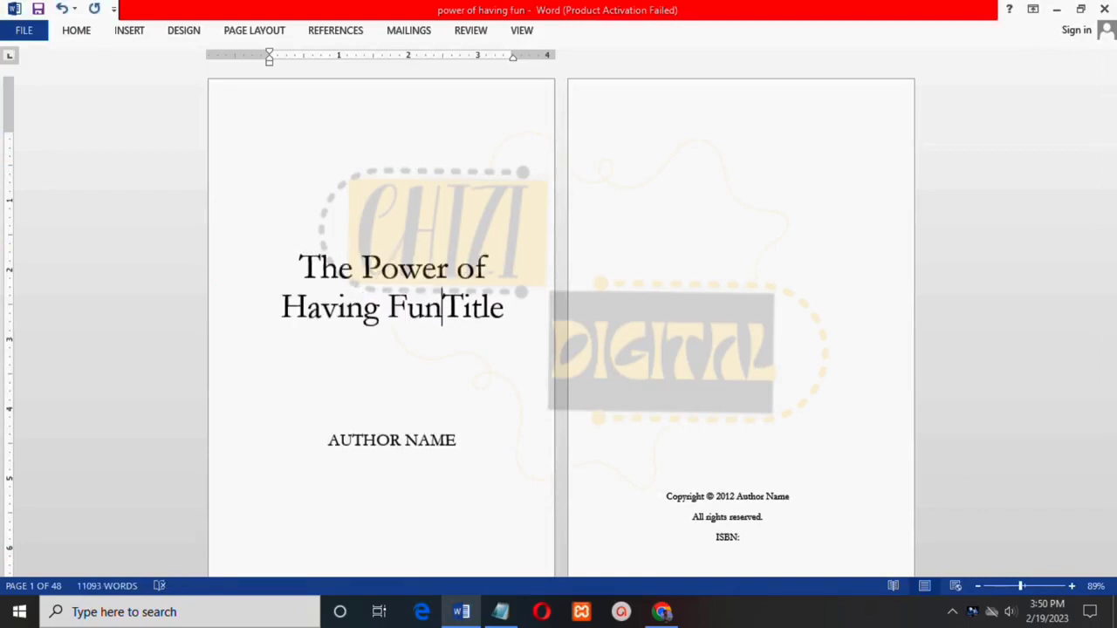
key(Return)
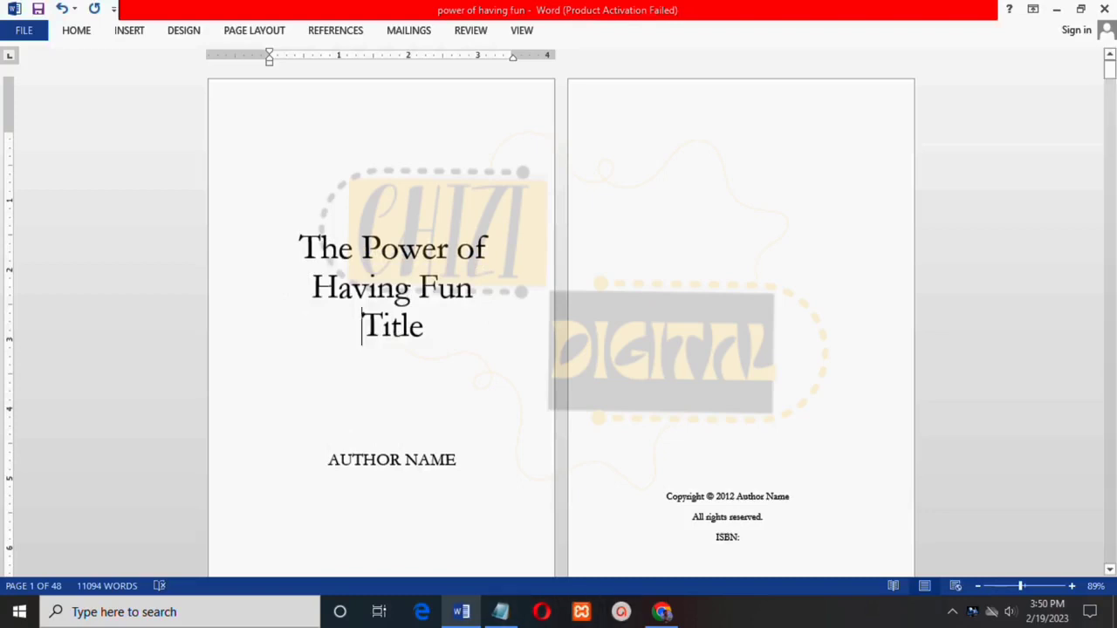
Set the font size of the word "Title" below the book title to 28
drag(363, 326, 428, 327)
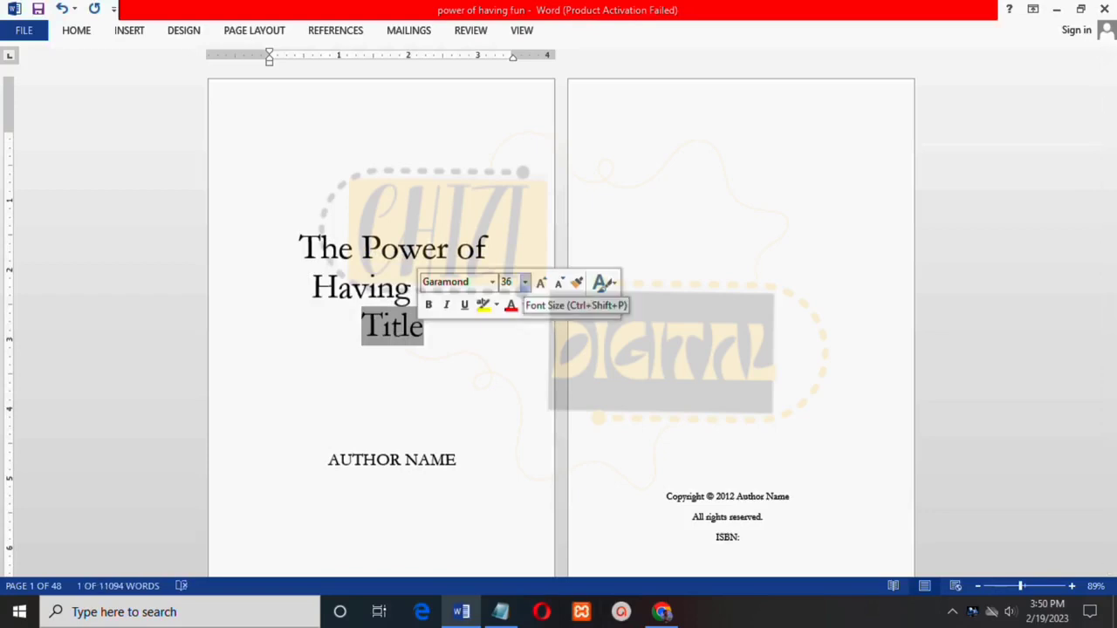
click(525, 282)
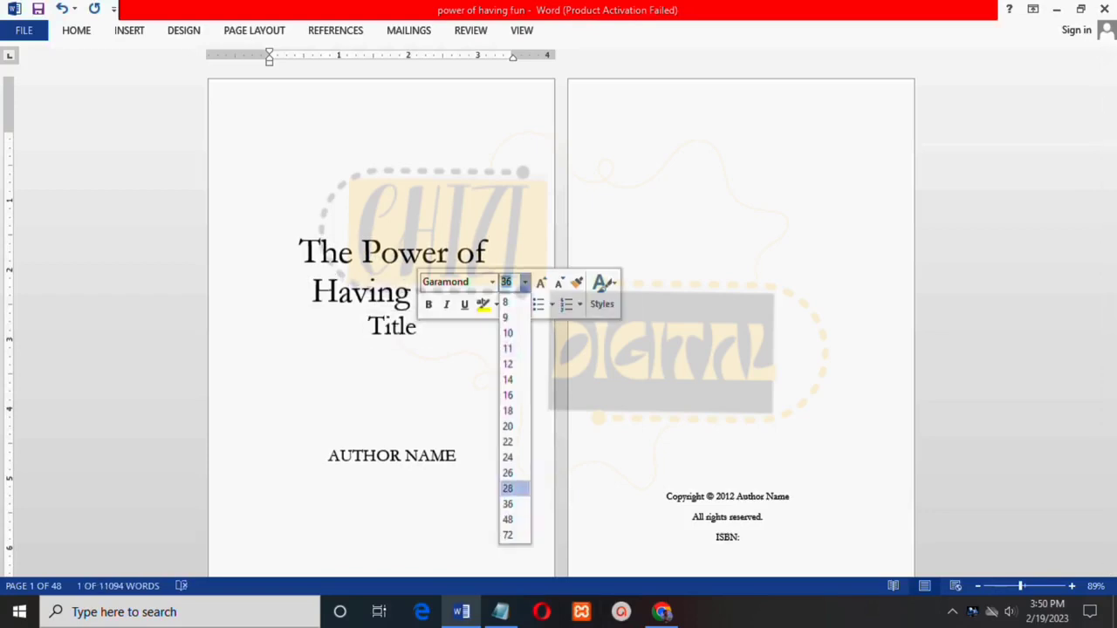
click(508, 488)
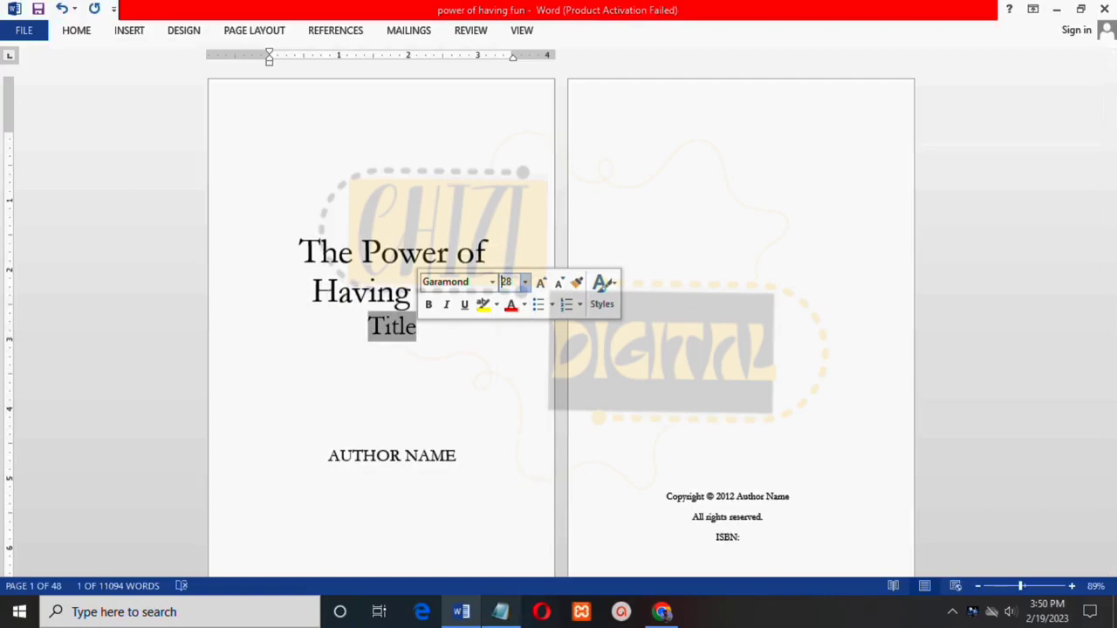
Cut the subtitle "How to enjoy a happy life" from the Notepad manuscript and paste it over "Title" on the Word title page
click(500, 612)
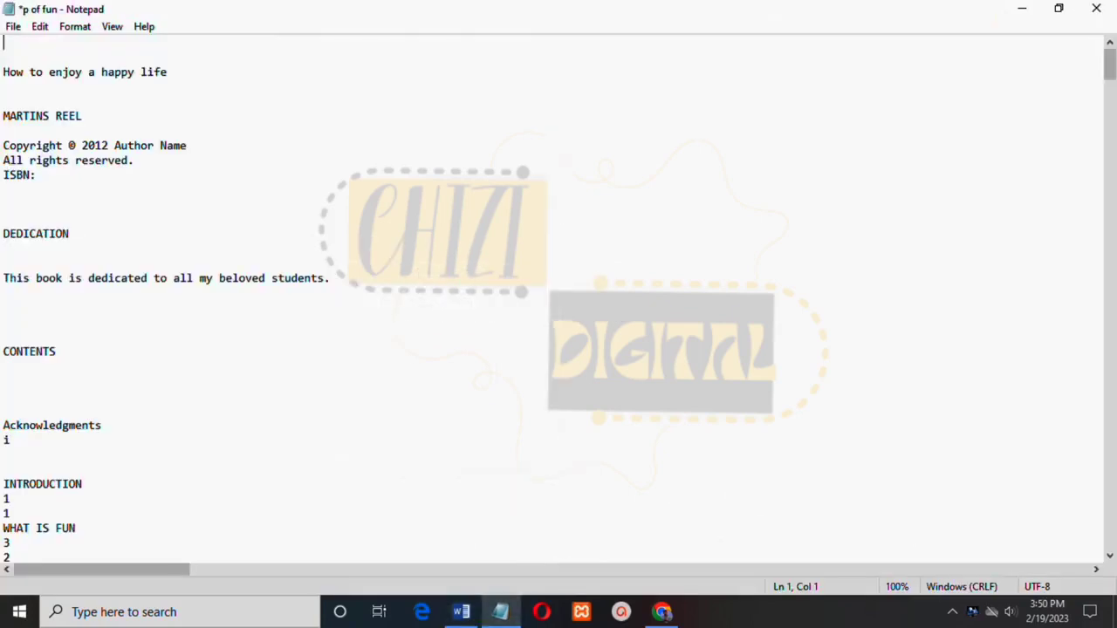
drag(169, 72, 4, 71)
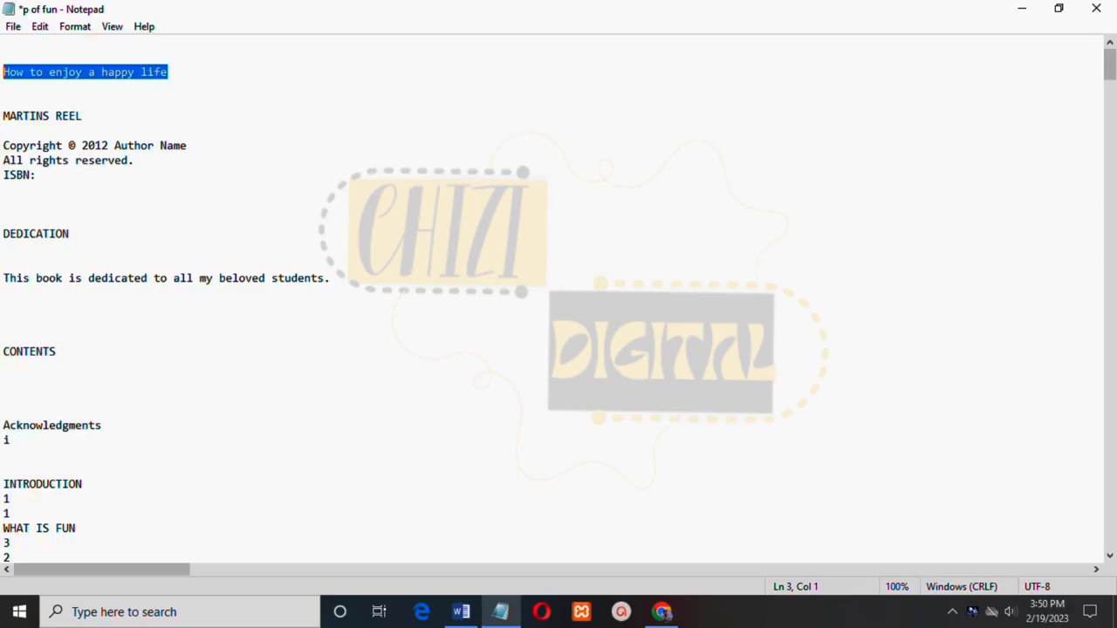
key(Delete)
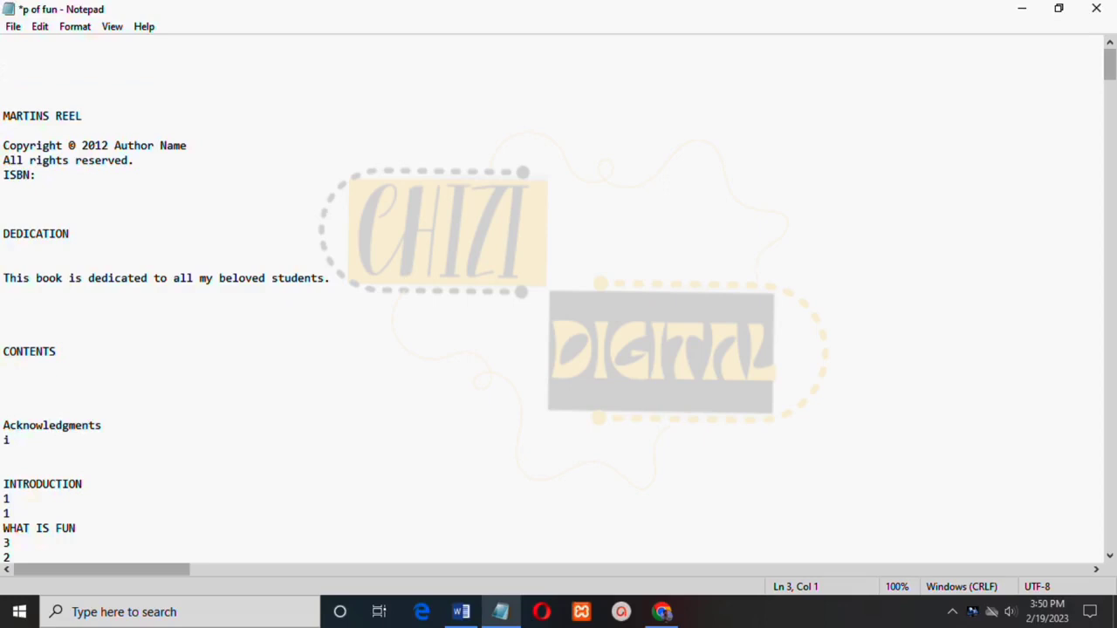
click(462, 612)
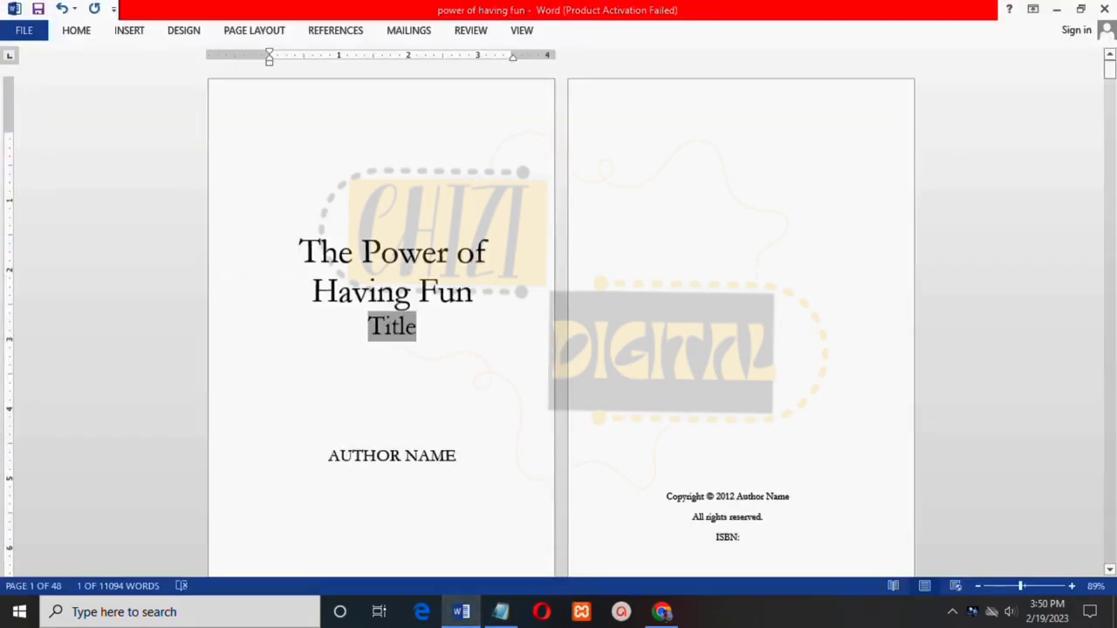
key(ctrl+v)
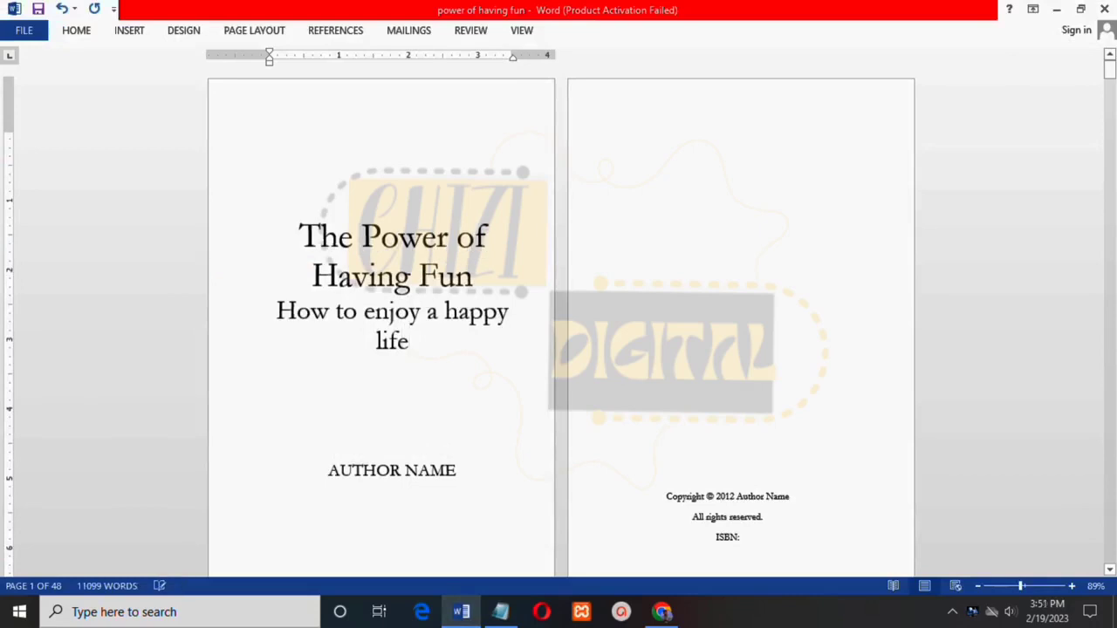
Insert two blank lines between the book title and the subtitle on the title page
click(473, 276)
key(Return)
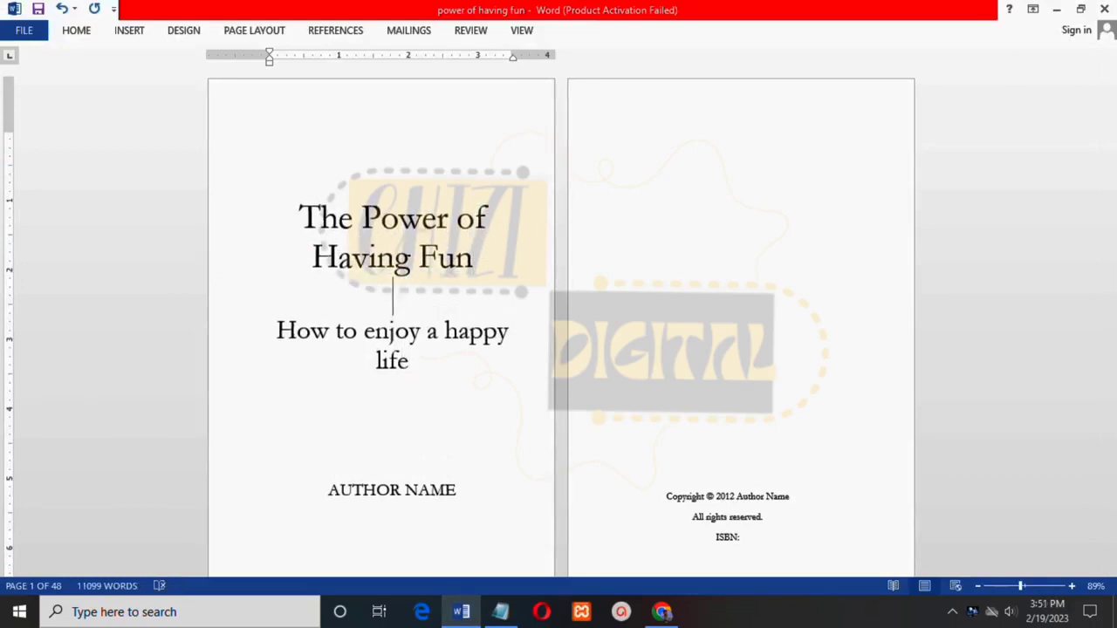
key(Return)
Replace the "AUTHOR NAME" placeholder on the title page with the author's full name in capitals
click(458, 509)
key(BackSpace)
key(BackSpace)
key(BackSpace)
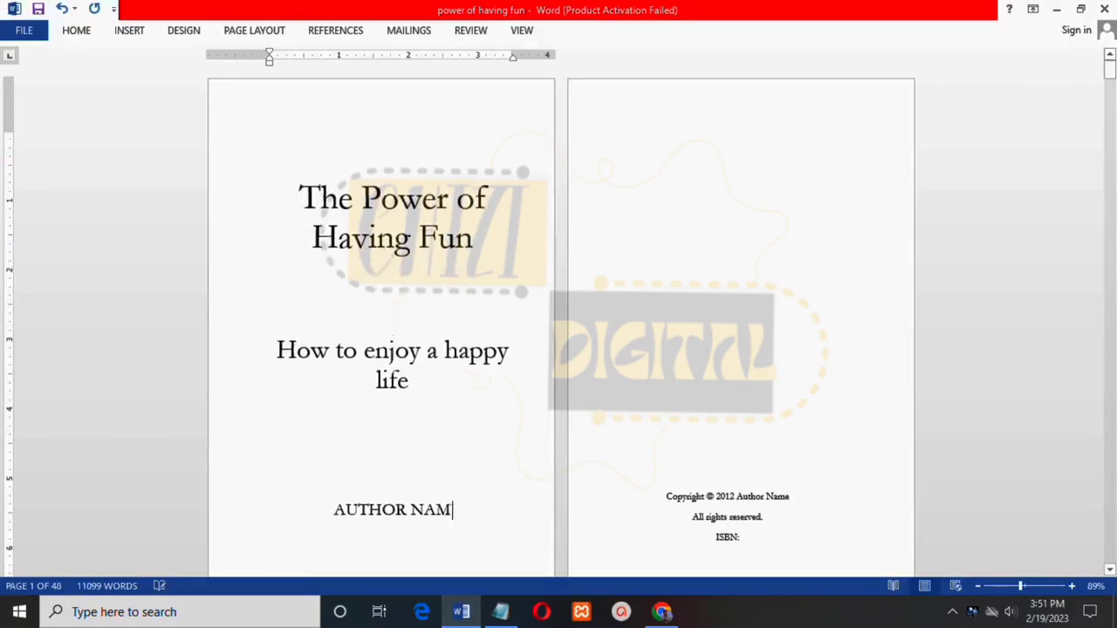
key(BackSpace)
key(BackSpace)
key(BackSpace)
key(BackSpace)
key(BackSpace)
key(BackSpace)
key(BackSpace)
key(BackSpace)
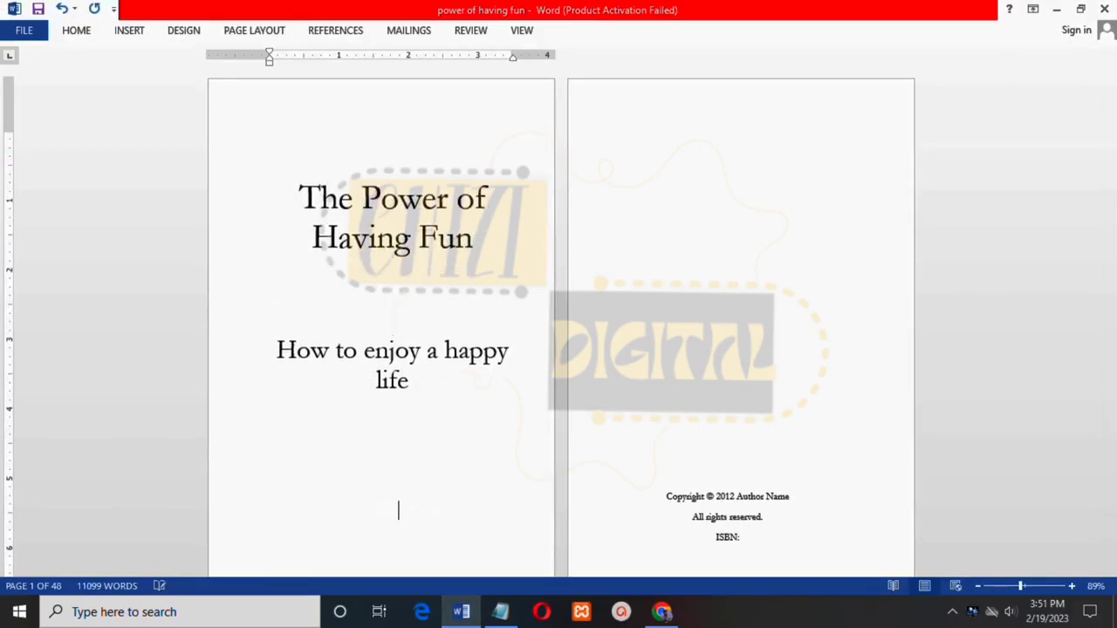
text(m)
key(BackSpace)
text(MARTINS REEL)
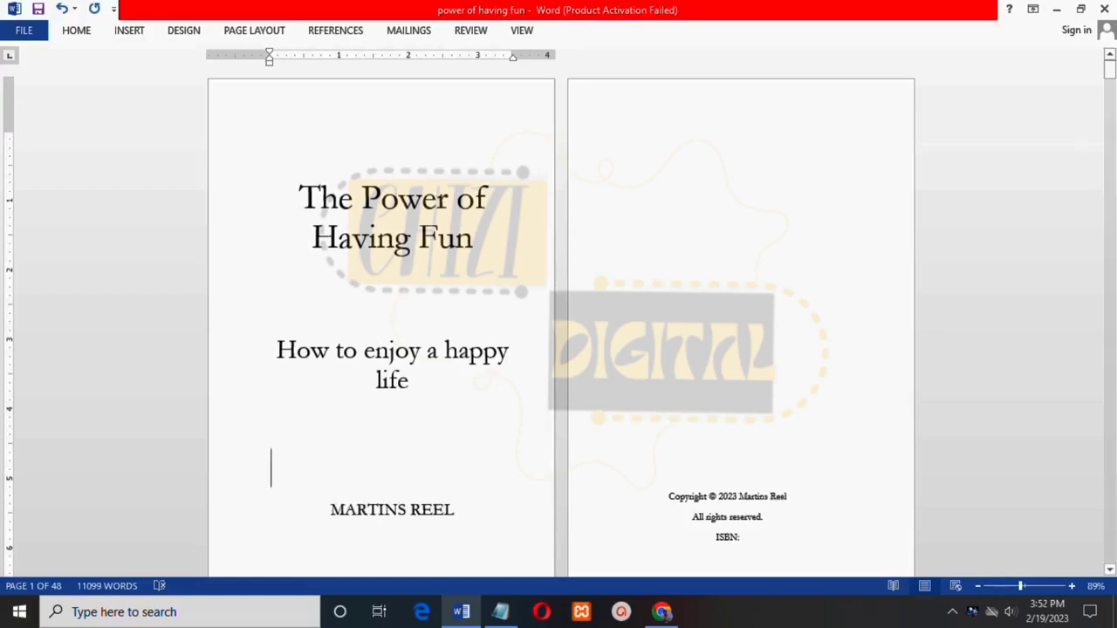
Format the placeholder paragraph under DEDICATION with font size 12, justified alignment and 1.15 line spacing
scroll(558, 323, down, 8)
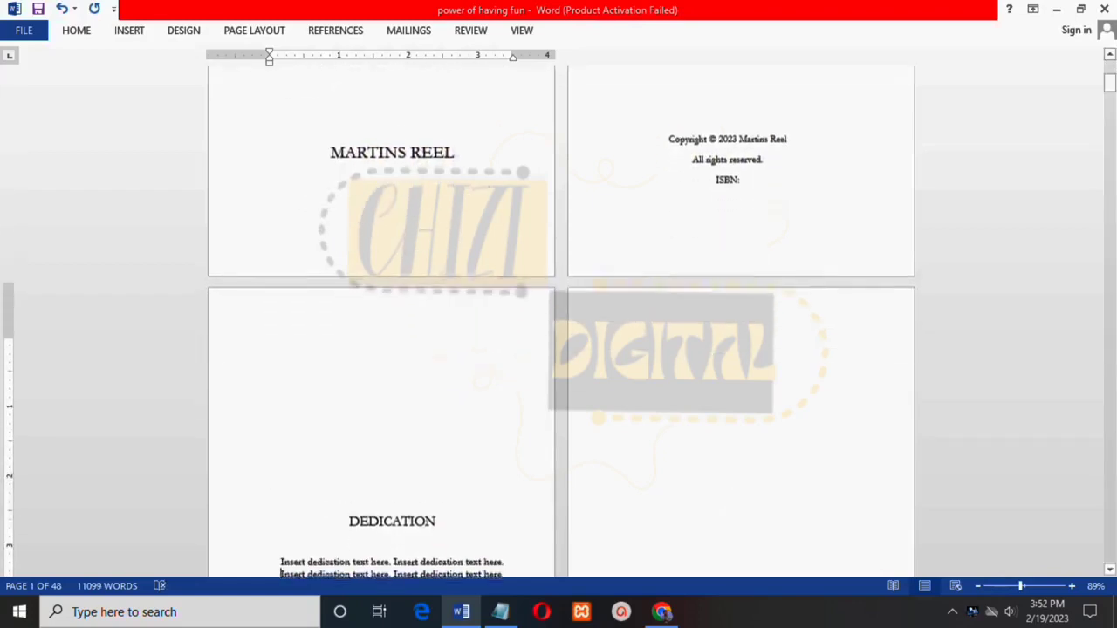
scroll(559, 323, down, 5)
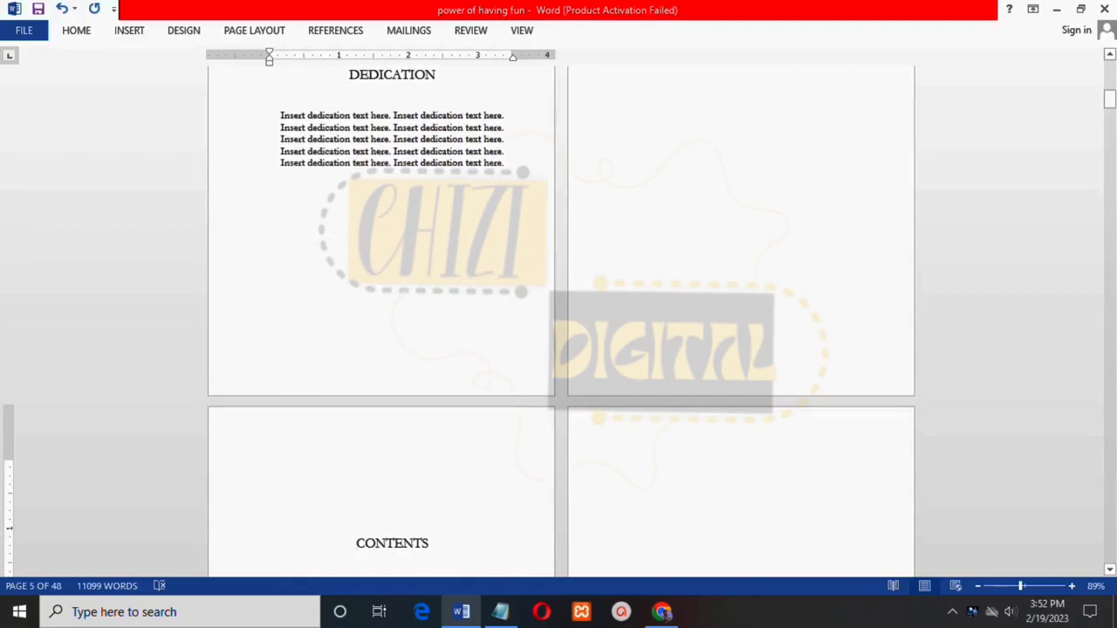
drag(280, 115, 505, 163)
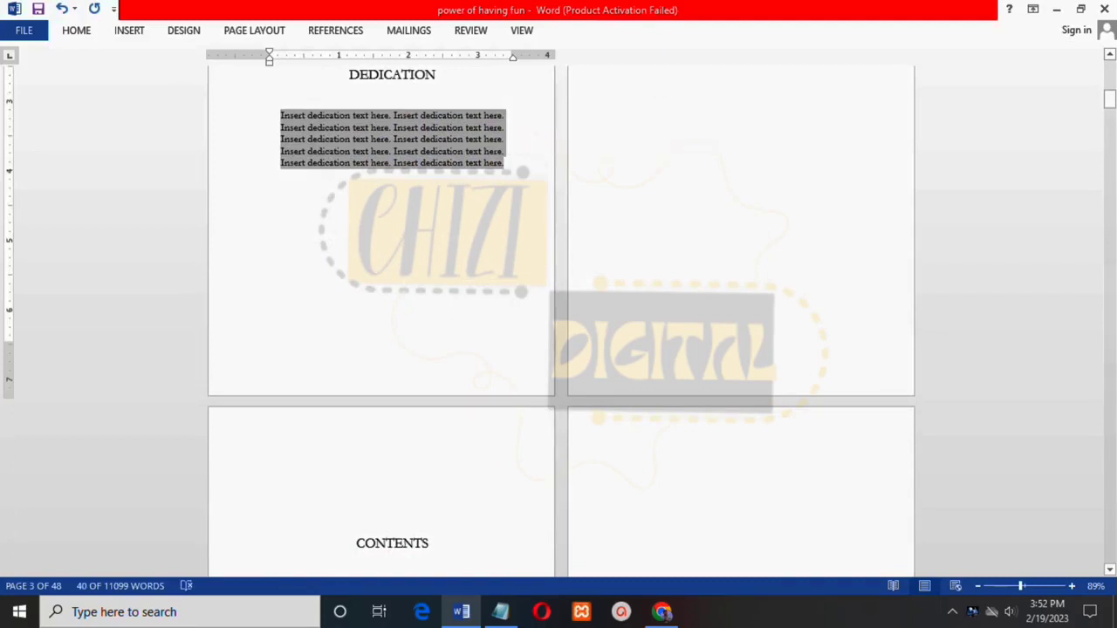
click(77, 30)
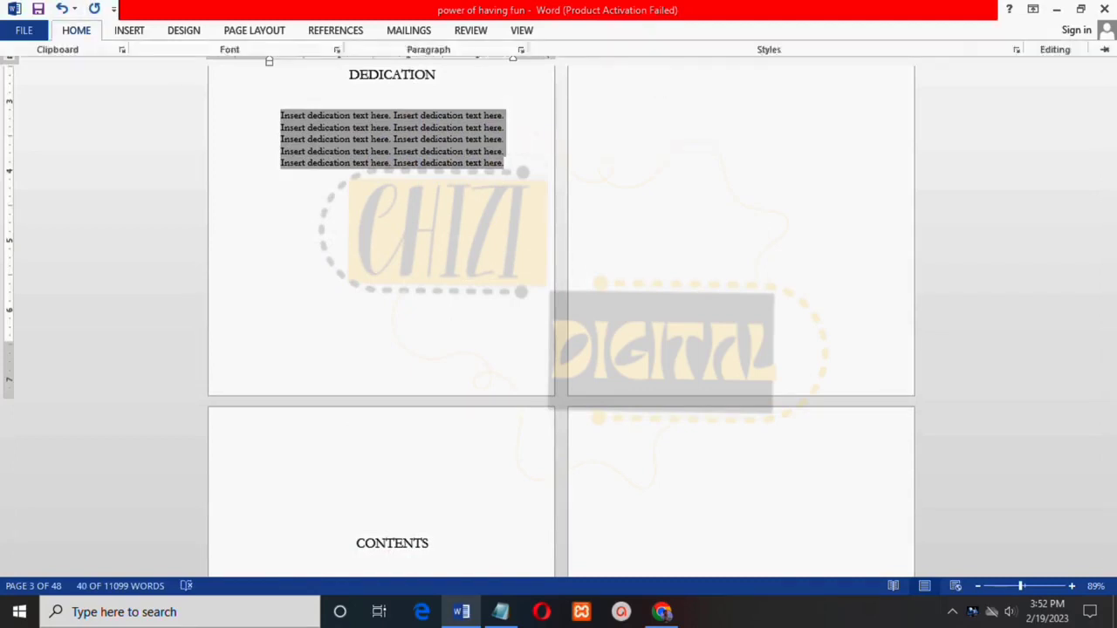
click(238, 58)
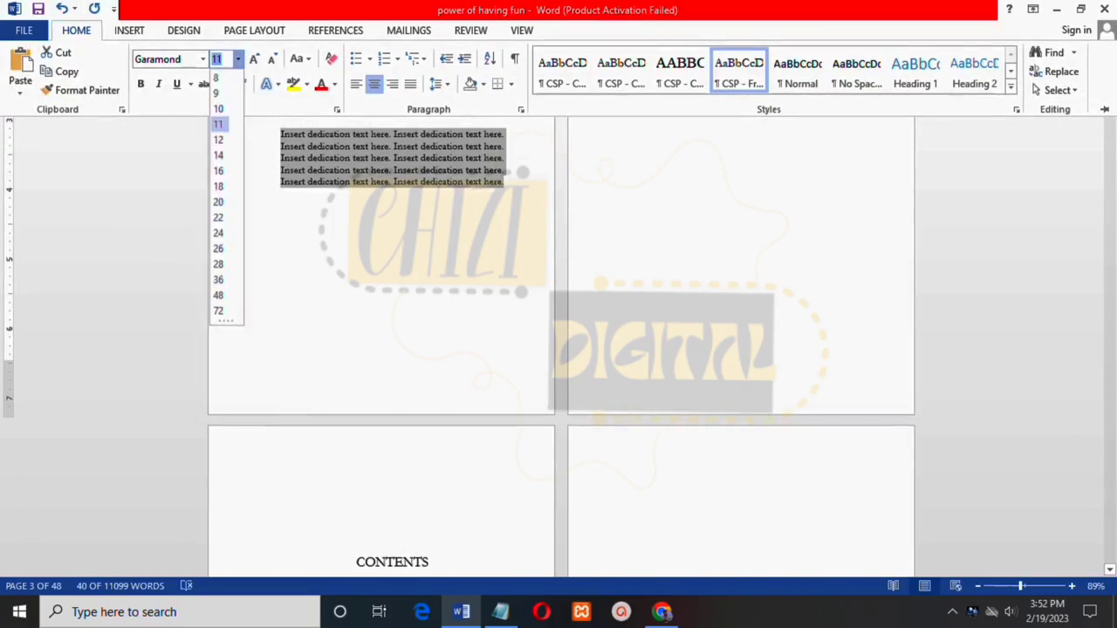
click(218, 140)
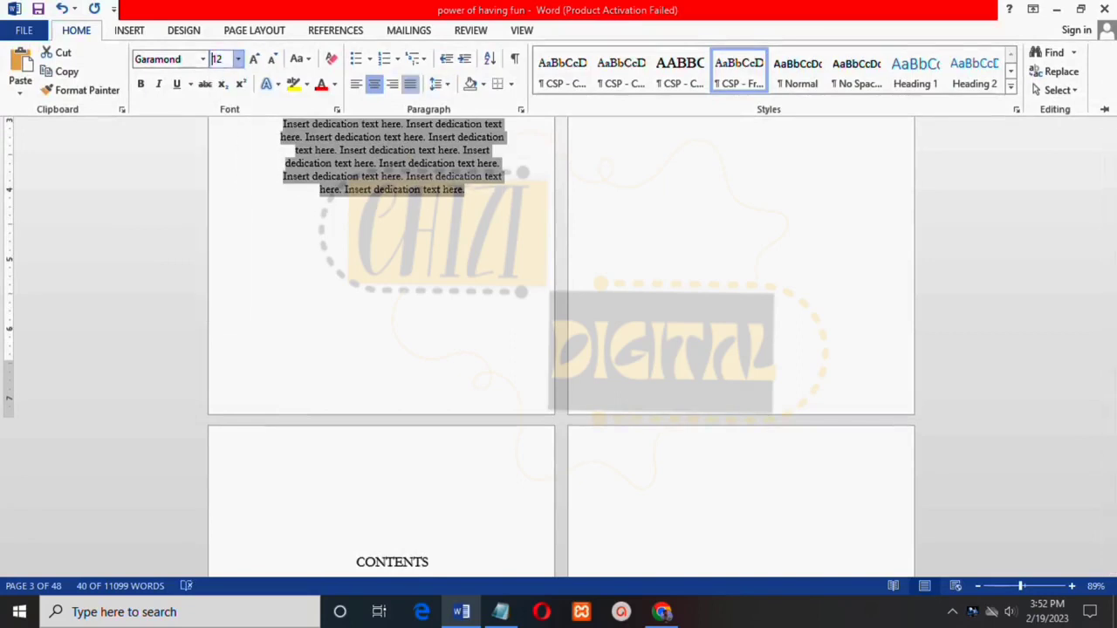
click(410, 84)
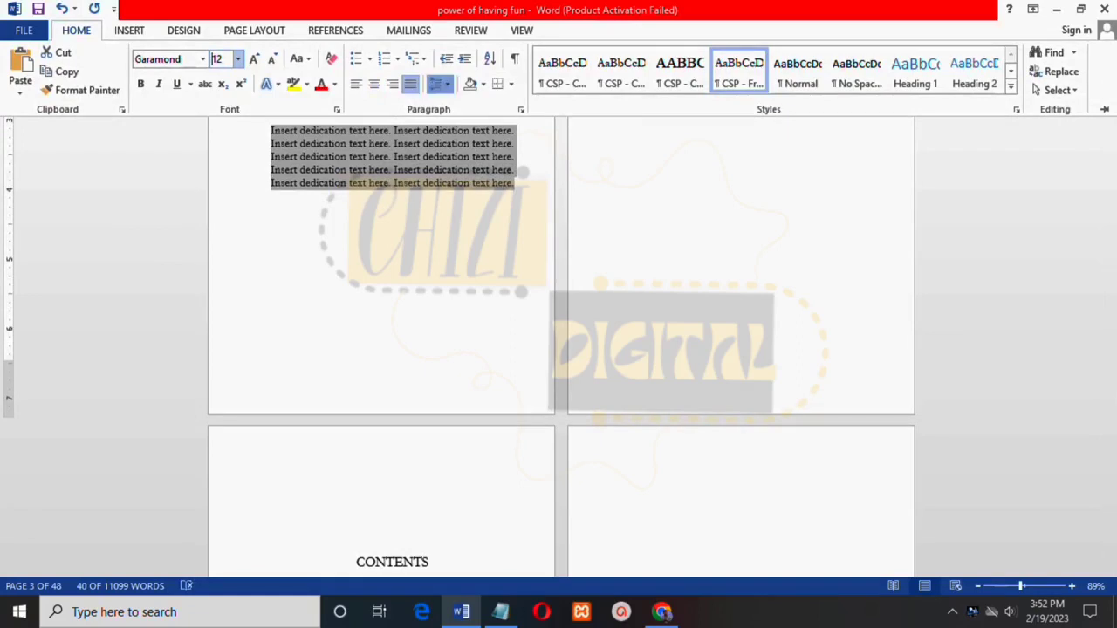
click(439, 84)
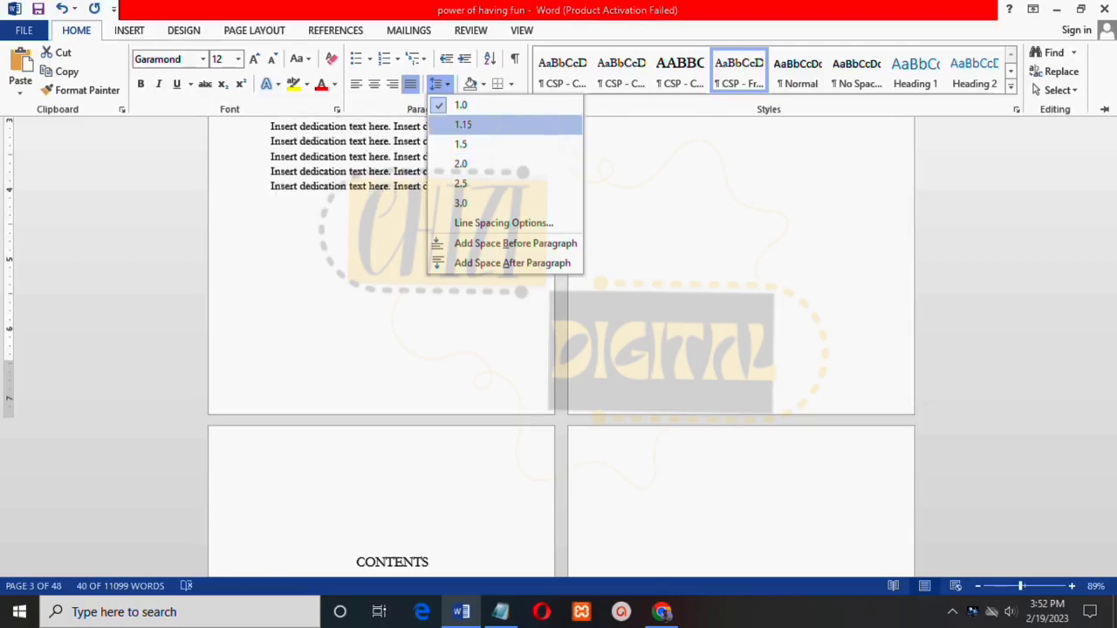
click(462, 125)
Copy the dedication sentence from the Notepad manuscript and try to paste it over the dedication placeholder in Word
key(alt+Tab)
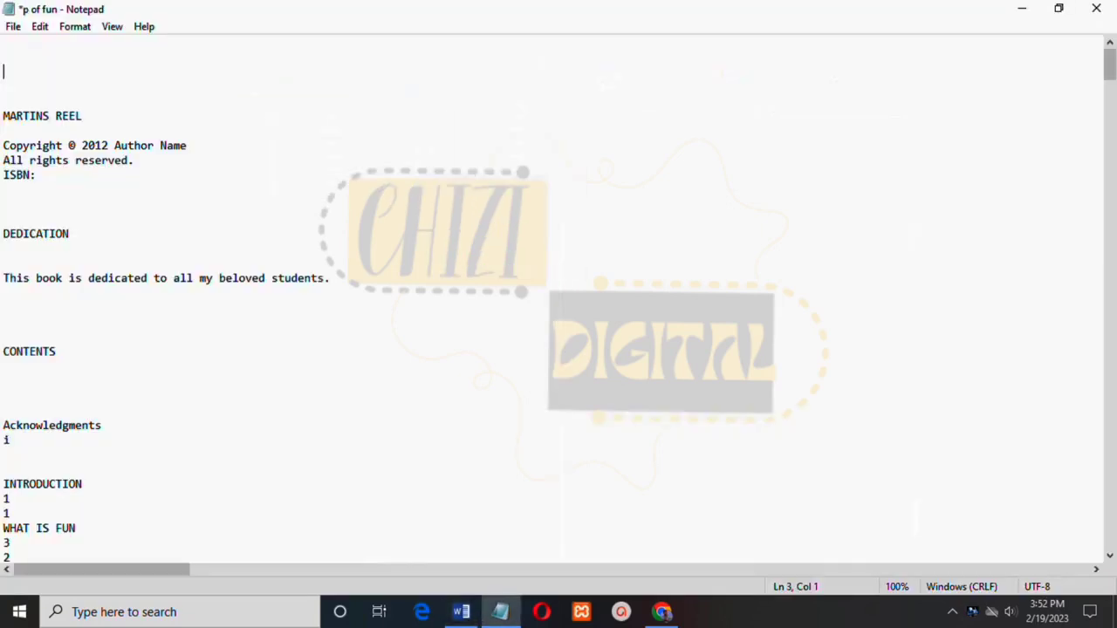
drag(4, 278, 332, 278)
key(ctrl+c)
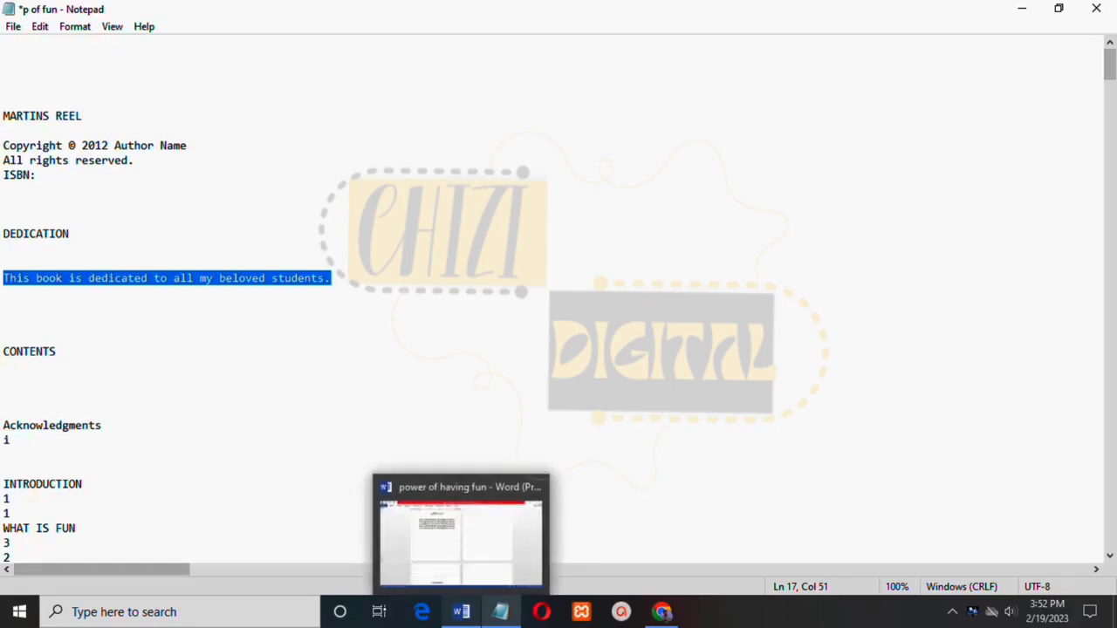
click(461, 612)
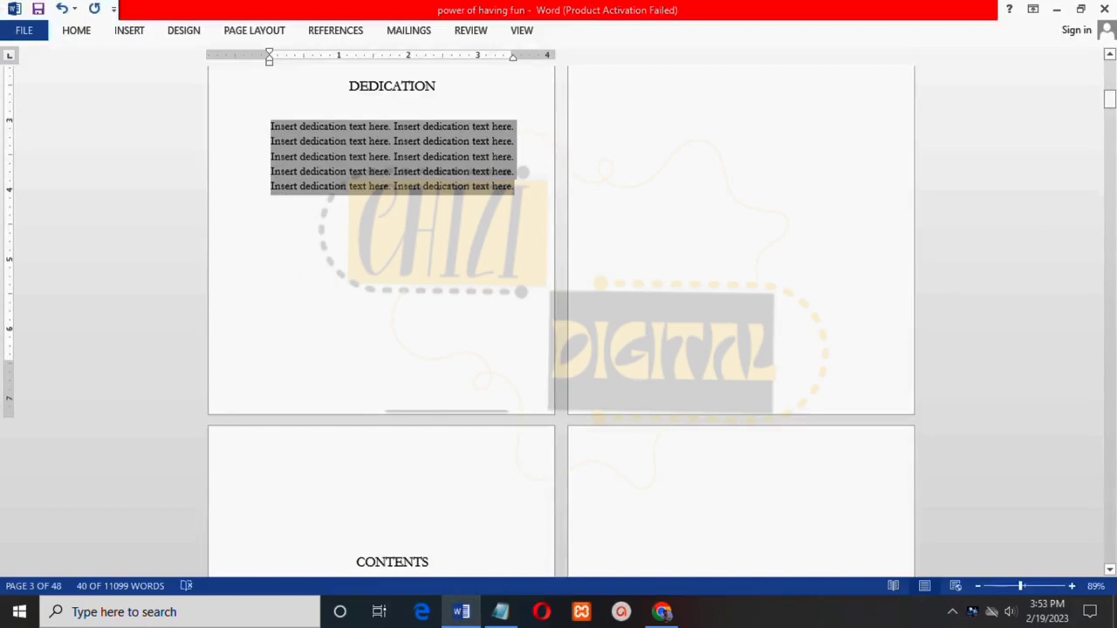
right_click(387, 164)
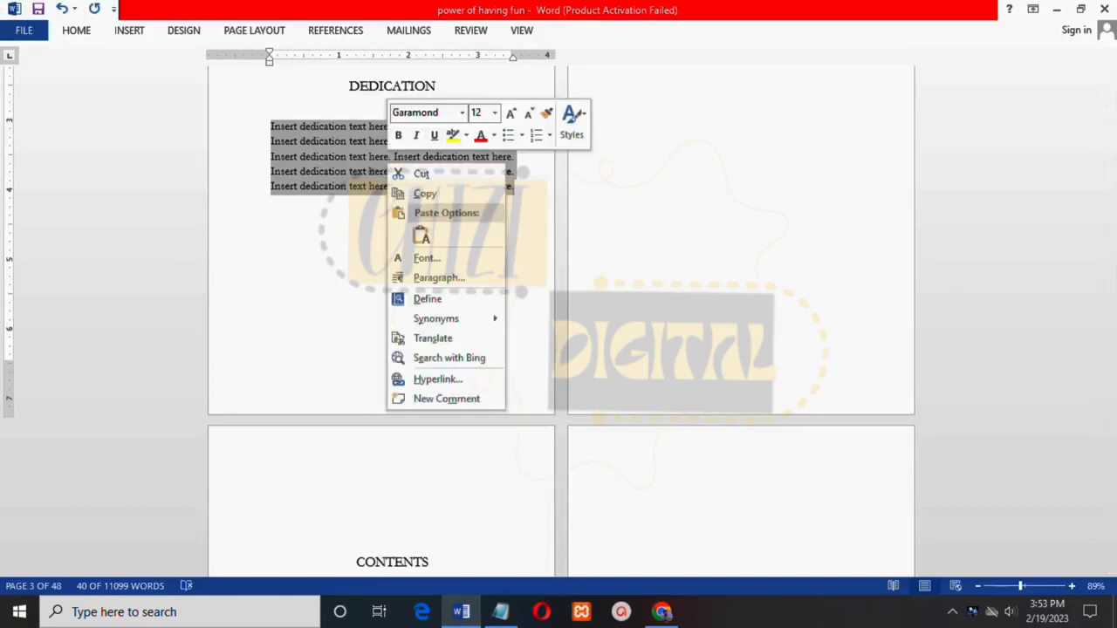
click(422, 235)
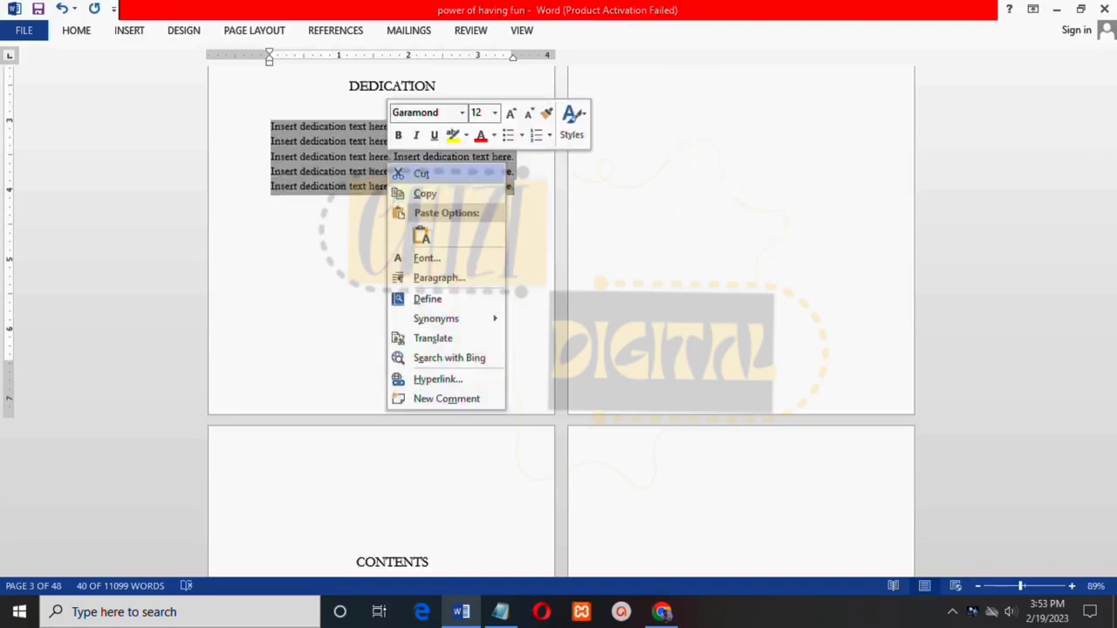
key(Escape)
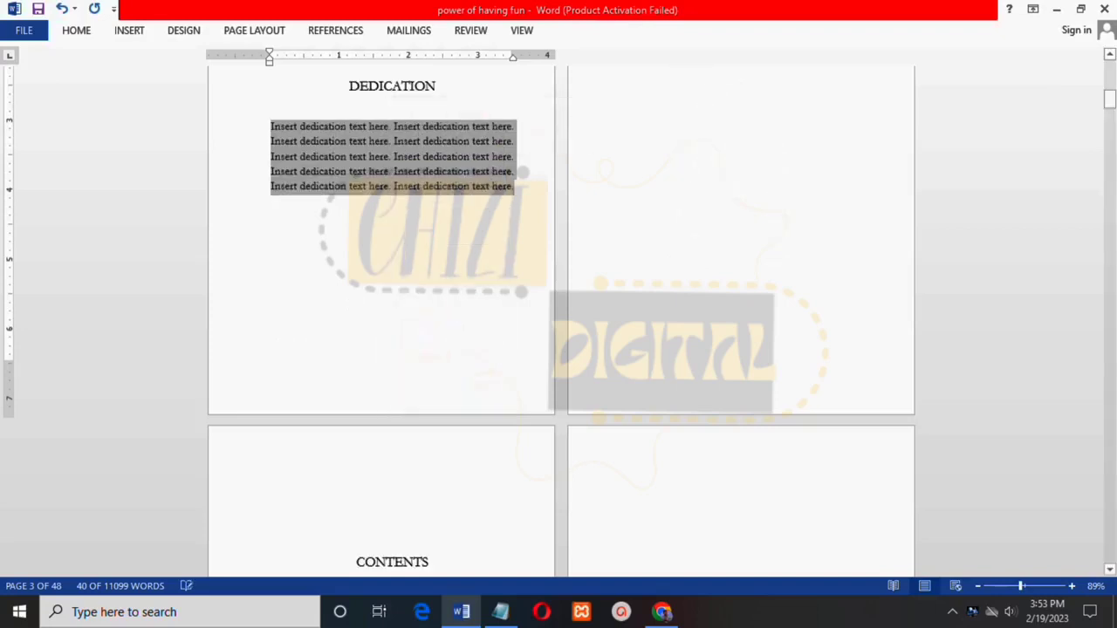
Delete the placeholder text under DEDICATION and undo the deletion
key(Delete)
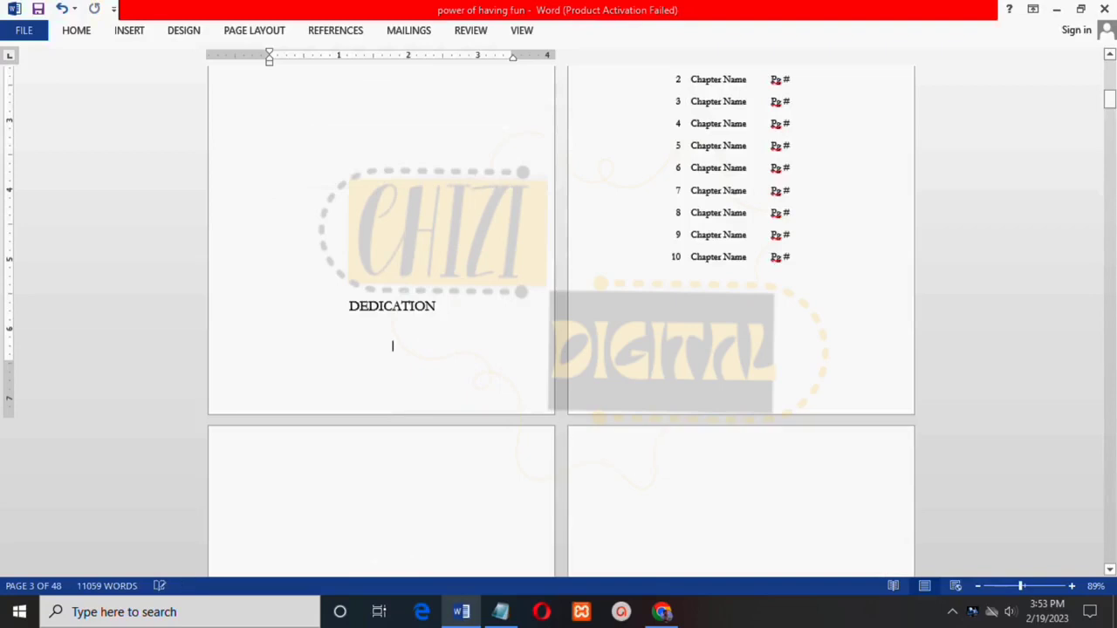
text(t)
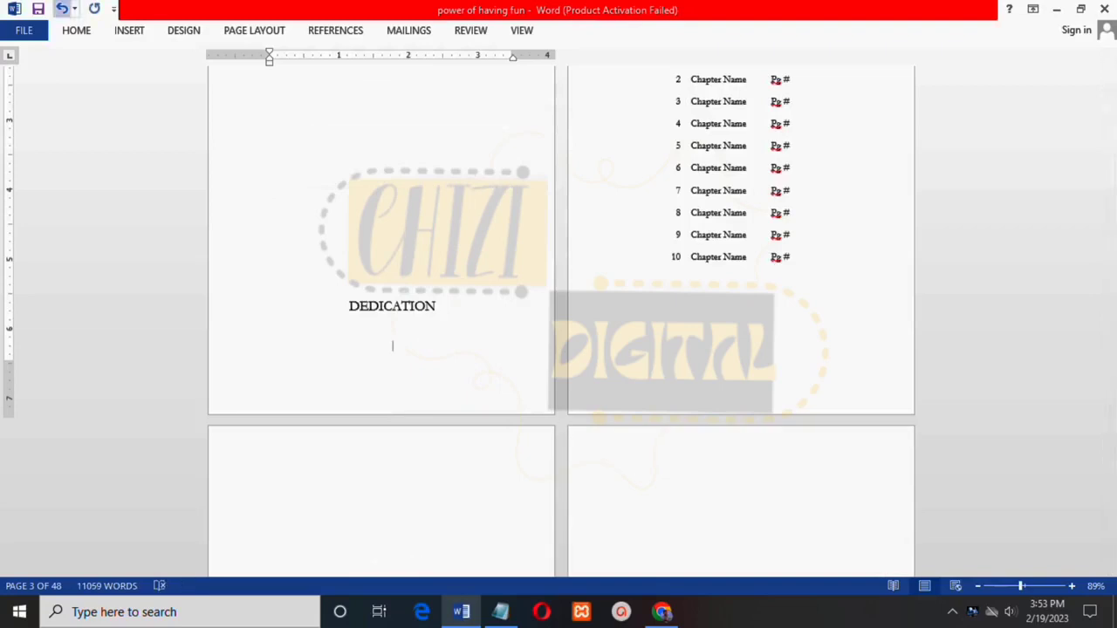
click(61, 9)
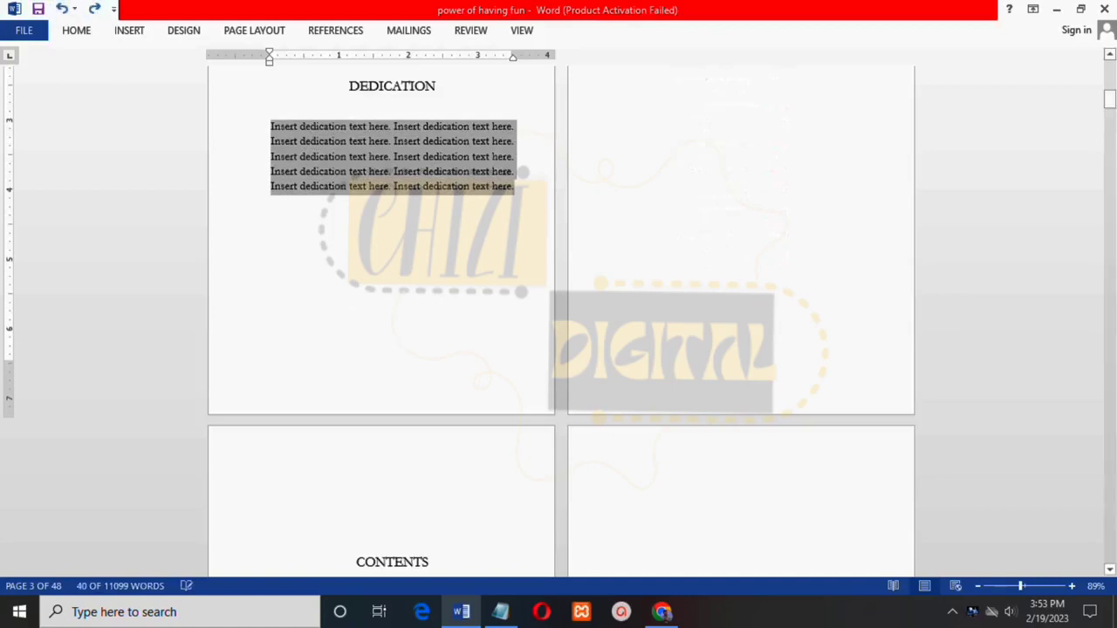
Enter "This book is dedicated to all my beloved students." at the start of the placeholder paragraph under DEDICATION
click(369, 141)
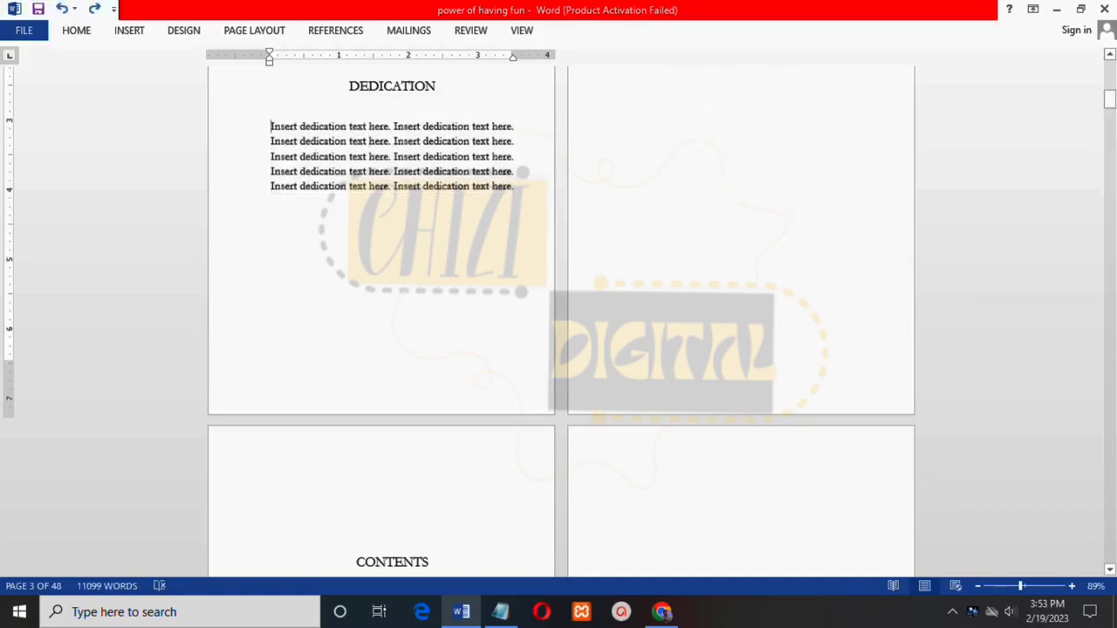
key(ctrl+j)
text(Th)
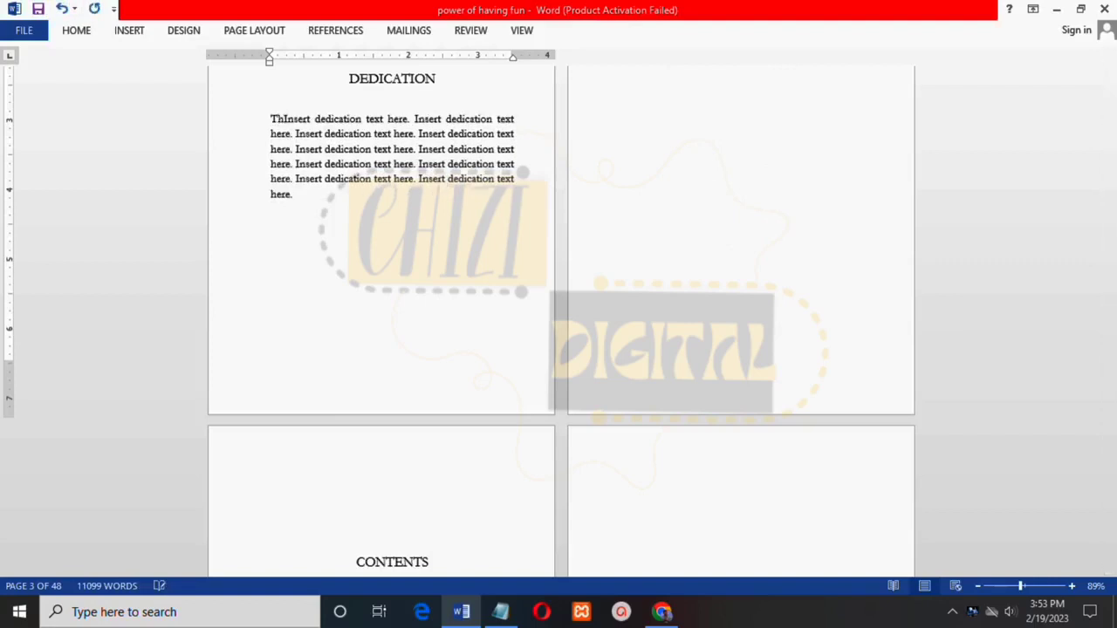
text(is book is de)
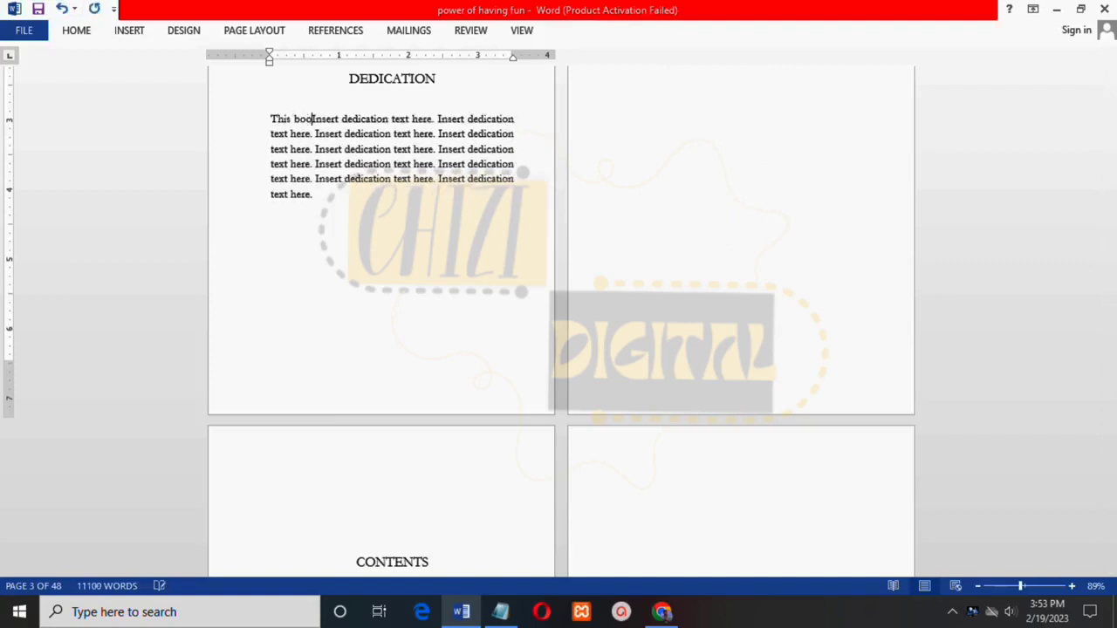
text(dicated )
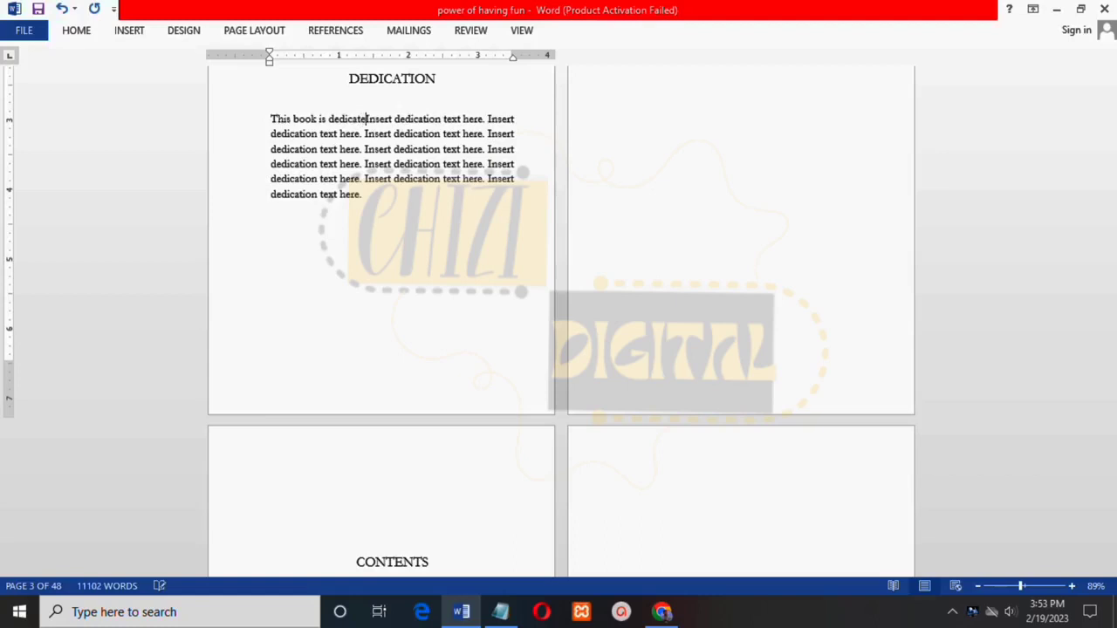
text(to all my b)
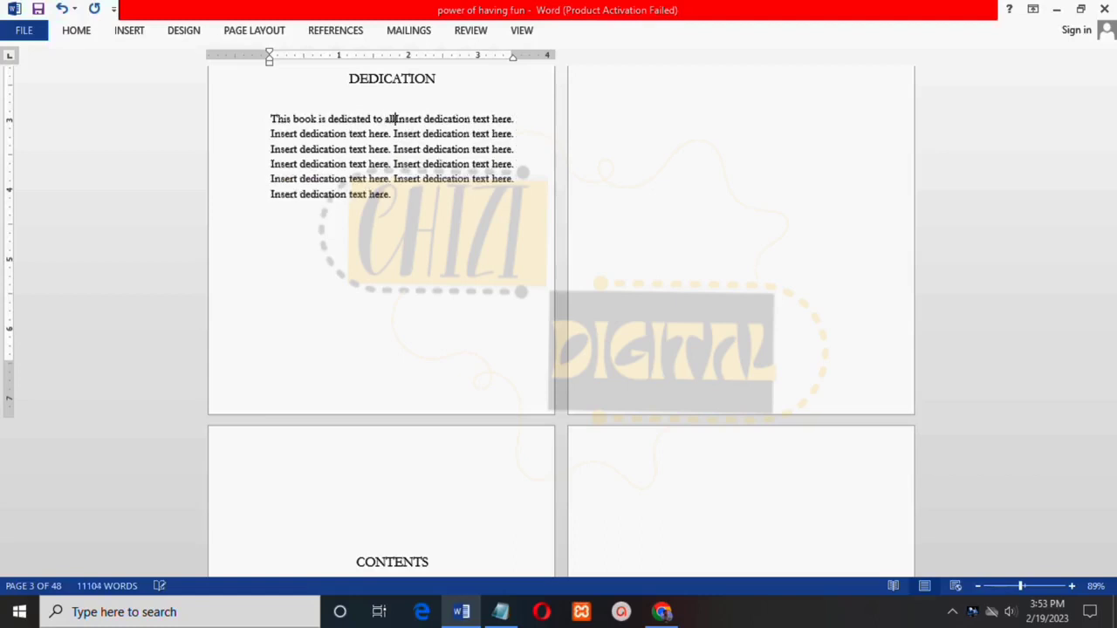
text(eloved )
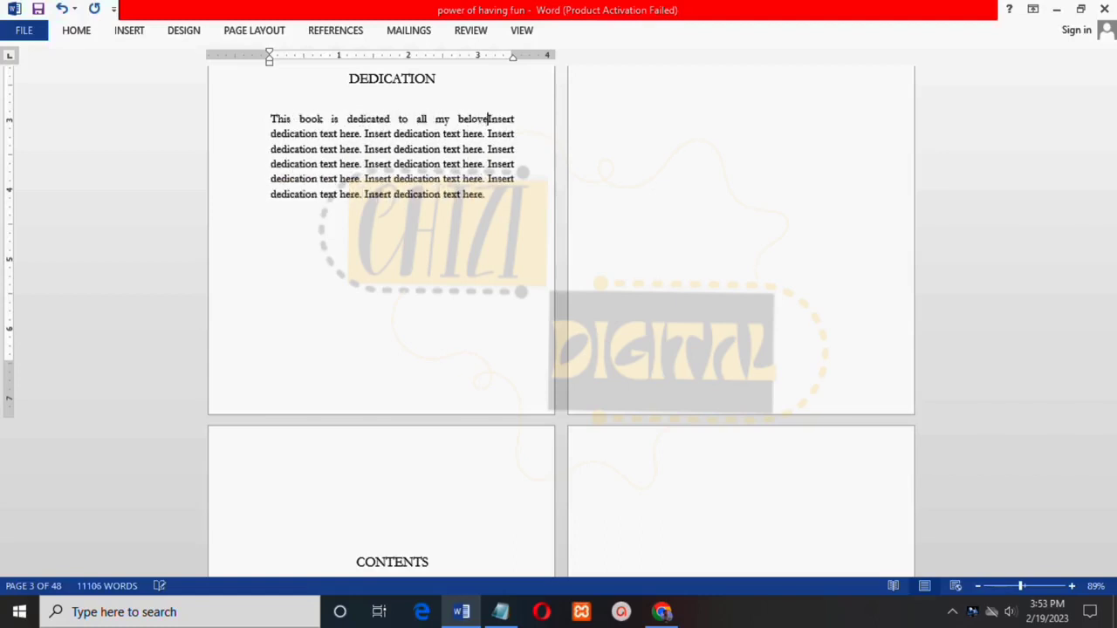
text(students.Insert dedication text here. Insert dedication)
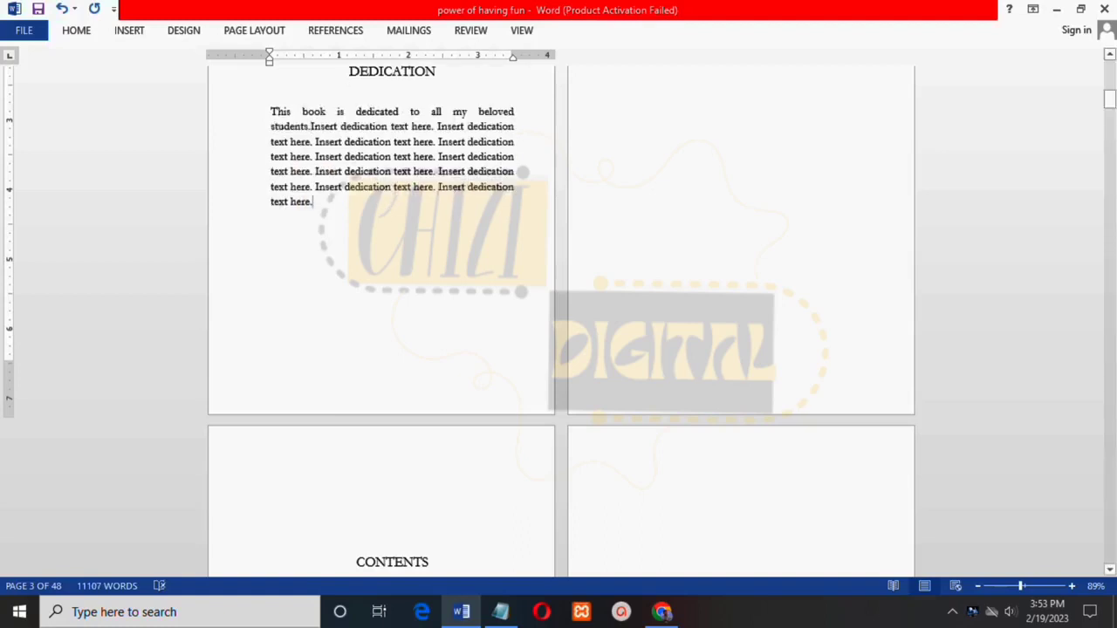
Delete all remaining "Insert dedication text here." placeholder text after the dedication sentence
drag(313, 202, 315, 126)
key(Delete)
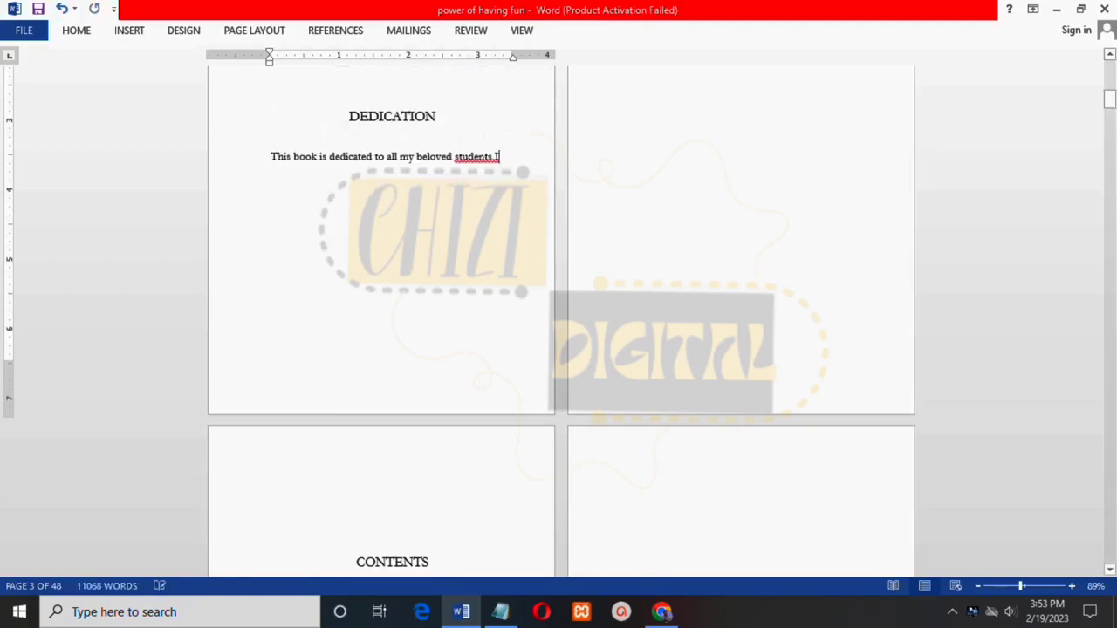
key(BackSpace)
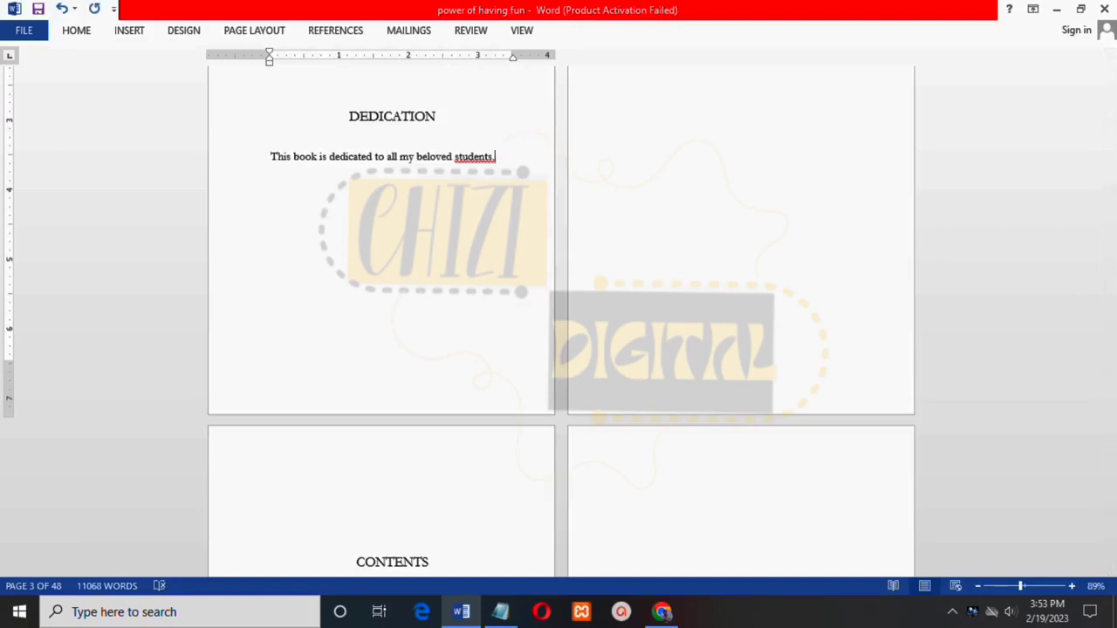
Clean up the end of the dedication sentence and save the document
key(BackSpace)
key(ctrl+s)
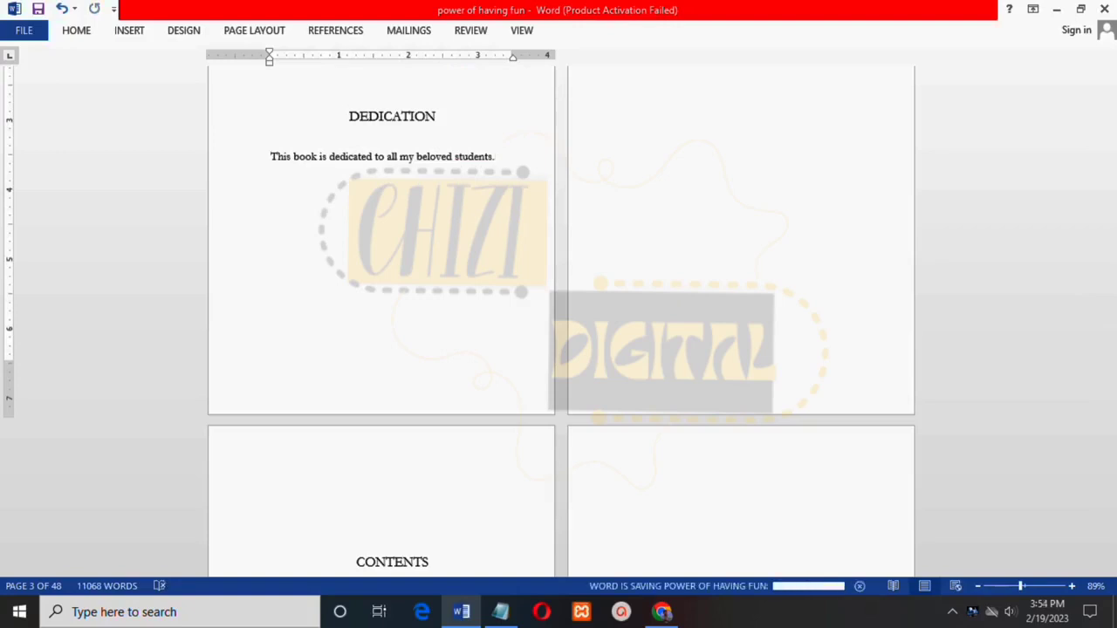
Review the title and copyright pages at the start of the book
key(Up)
key(Up)
key(Up)
key(Up)
key(Up)
key(Up)
key(Up)
key(Up)
key(Up)
key(Up)
key(Up)
key(Up)
key(Up)
key(Up)
key(Up)
key(Up)
key(Up)
key(Up)
key(Up)
key(Up)
Enter "I acknowledge the grace of God." at the start of the placeholder paragraph under ACKNOWLEDGMENTS
key(Down)
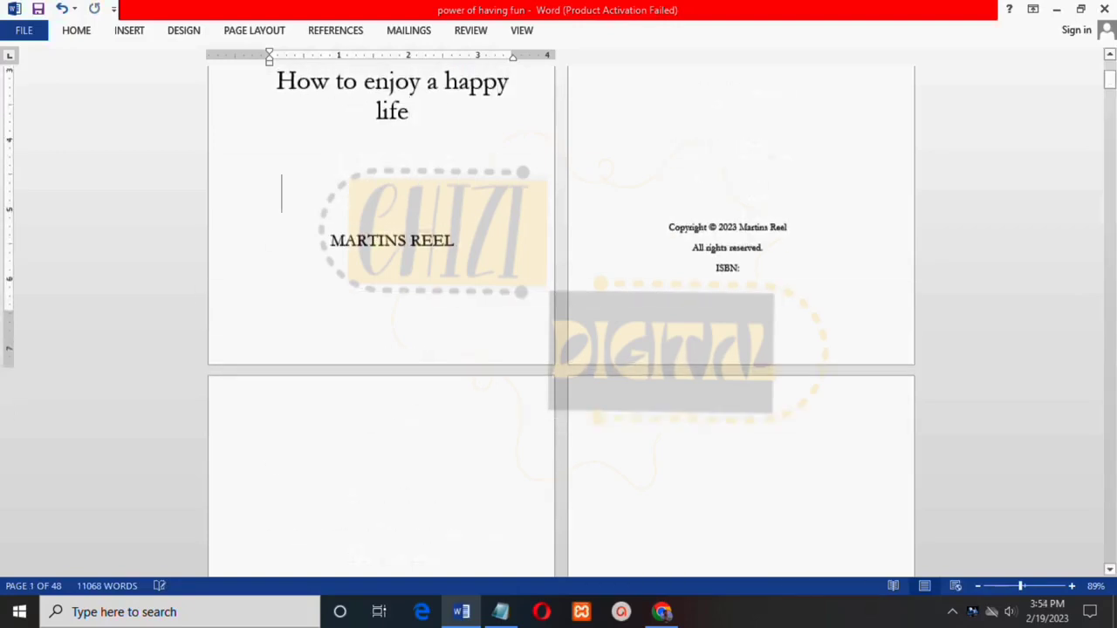
key(Down)
key(Down)
key(Down)
key(Down)
key(Down)
key(Down)
key(Down)
key(Down)
key(Down)
key(Down)
key(Down)
key(Down)
key(Down)
key(Down)
key(Down)
key(Down)
key(Down)
key(Down)
key(Down)
key(Down)
key(Down)
key(Down)
key(Down)
key(Down)
key(Down)
key(Down)
key(Down)
key(Down)
key(Down)
key(Down)
key(Down)
key(Down)
key(Down)
key(Down)
key(Down)
key(Down)
key(Down)
key(Down)
key(Down)
key(Down)
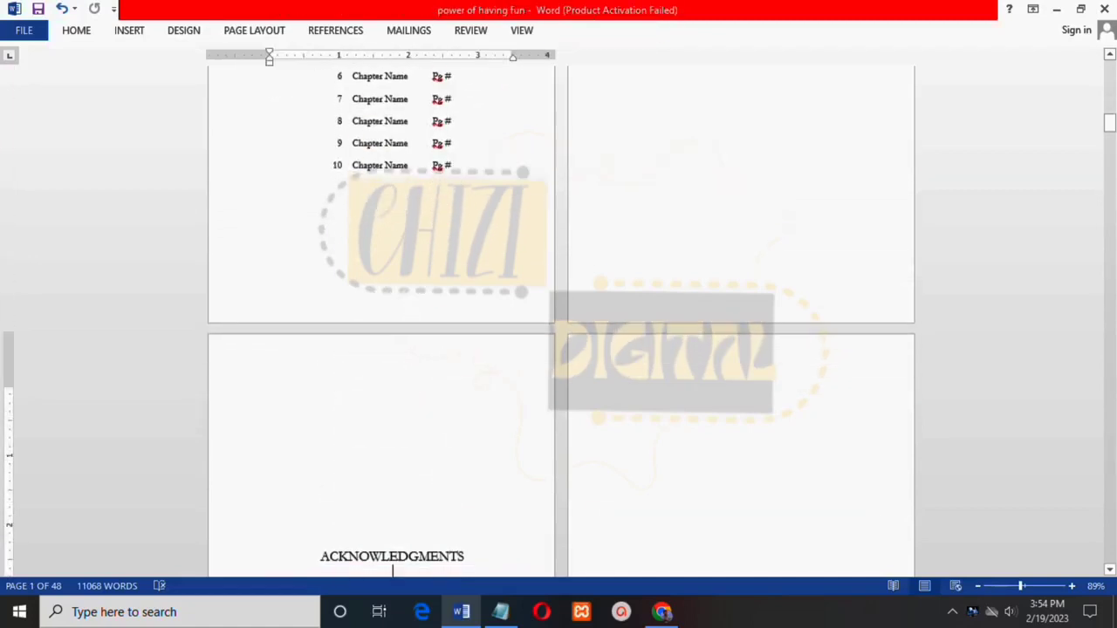
key(Down)
key(Down)
key(Down)
key(Down)
key(Down)
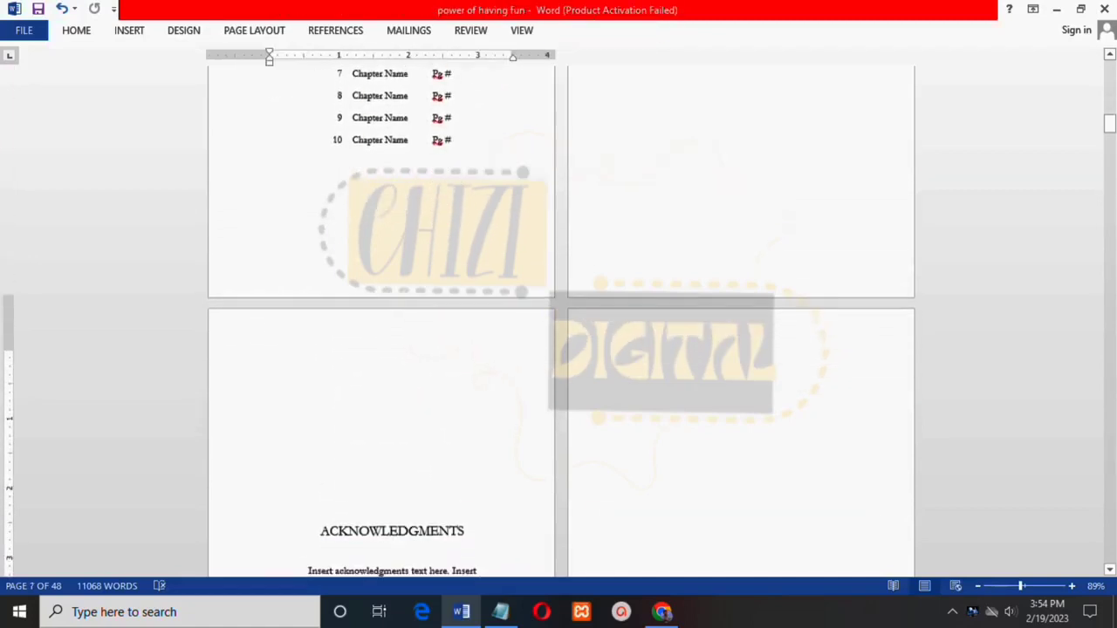
key(Down)
key(Down)
key(Down)
key(Down)
text(I )
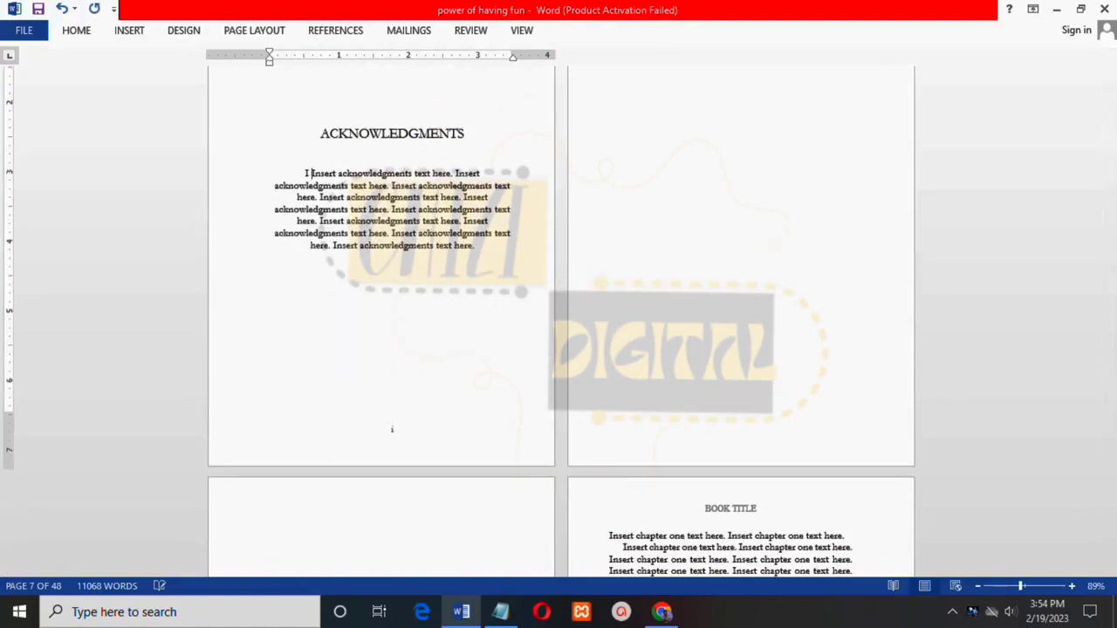
text(ackno)
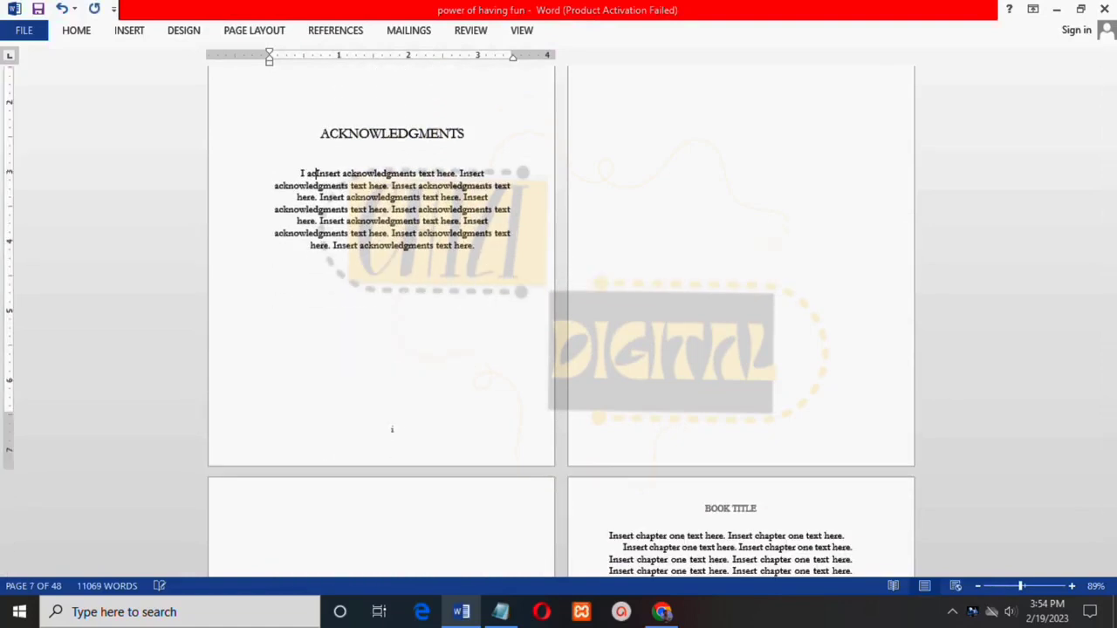
text(wledge )
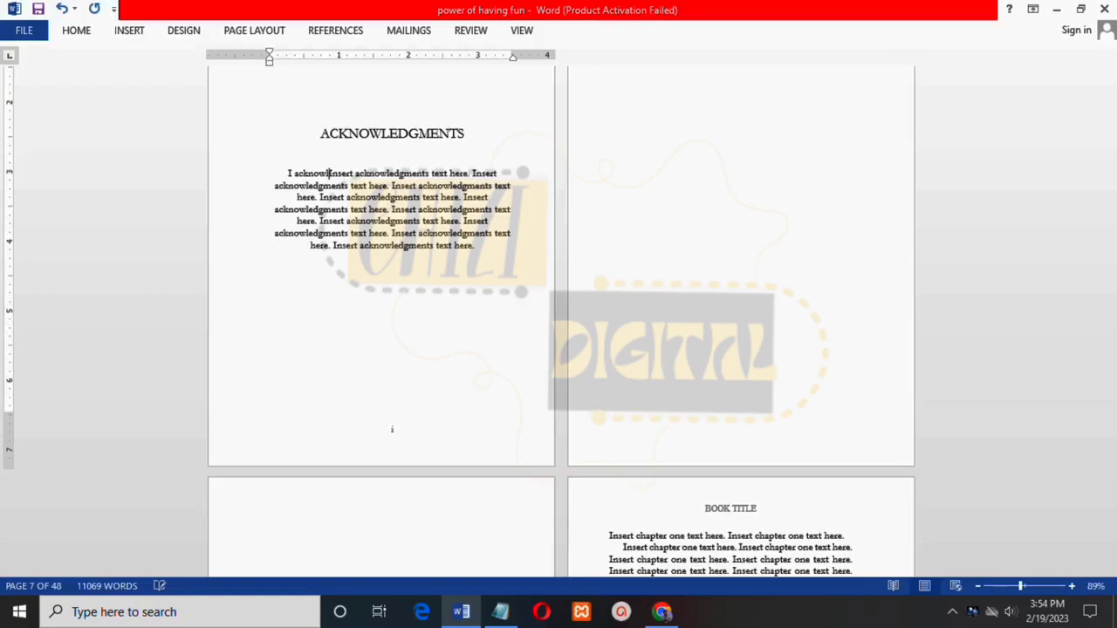
text(the grace)
text( of )
text(God)
text(.)
Delete all remaining "Insert acknowledgments text here." placeholder text after the acknowledgment sentence
key(shift+Down)
key(shift+Down)
key(shift+Down)
key(shift+Down)
key(shift+Down)
key(shift+Down)
key(shift+Down)
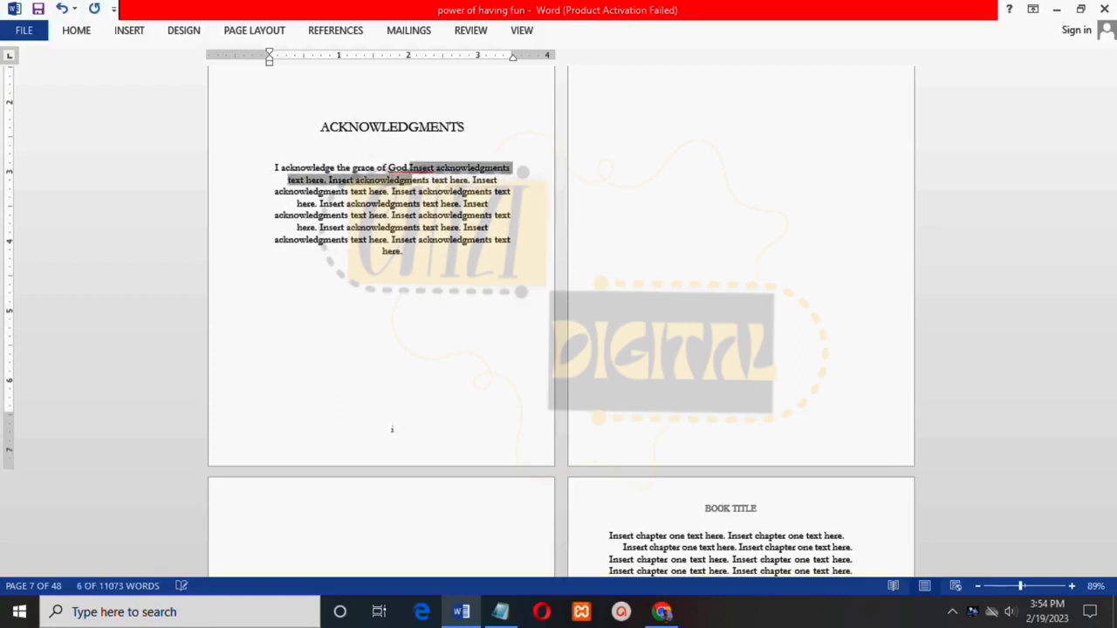
key(Delete)
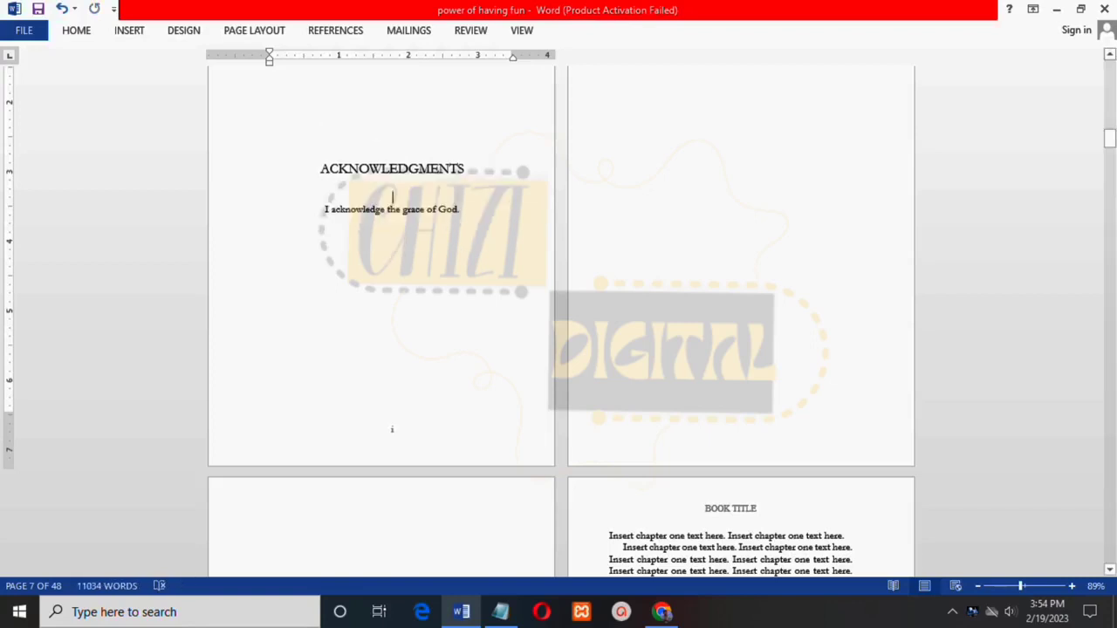
Make the DEDICATION heading bold
scroll(362, 170, up, 15)
click(356, 127)
scroll(361, 491, down, 5)
drag(349, 110, 437, 111)
click(457, 87)
Make the book title "The Power of Having Fun" on the title page bold
scroll(393, 262, up, 5)
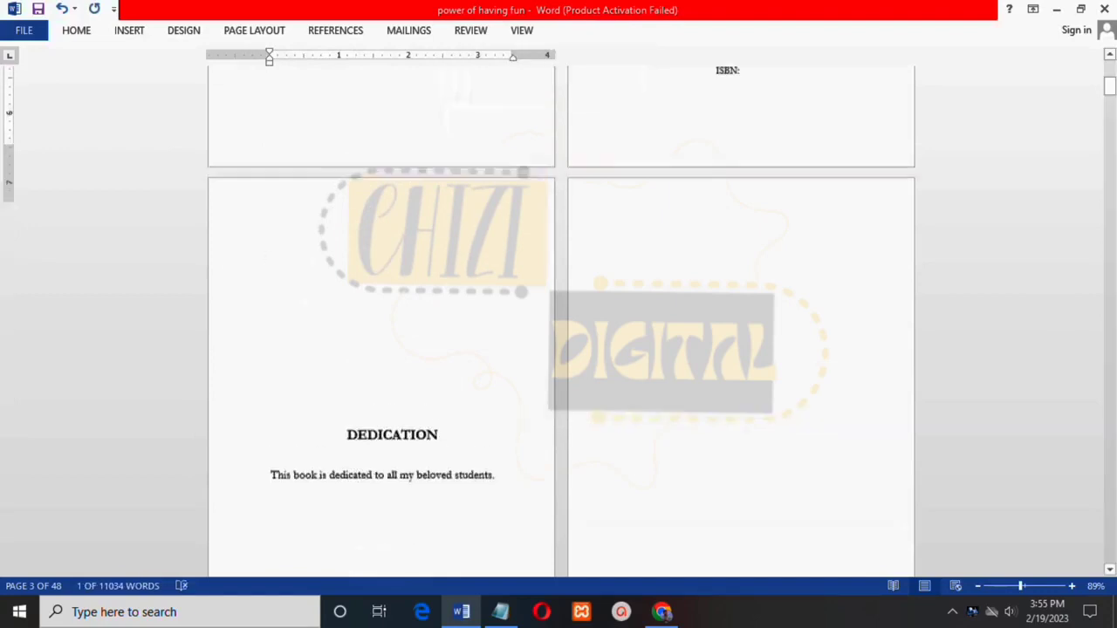
click(353, 84)
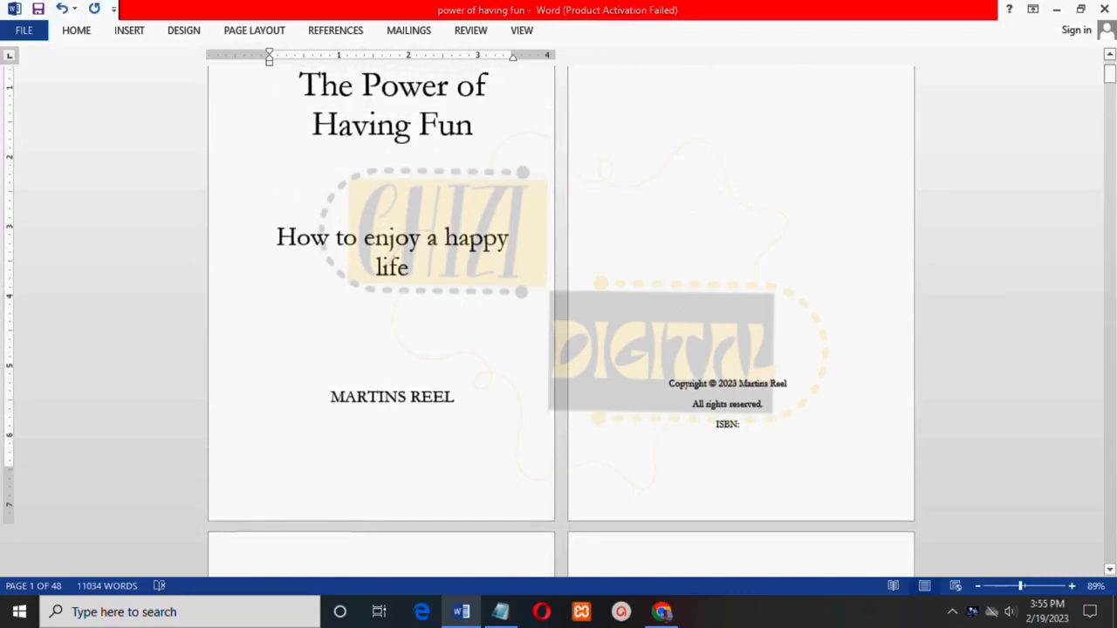
click(253, 86)
drag(301, 85, 444, 124)
click(459, 88)
Make the author's name on the title page bold
double_click(436, 362)
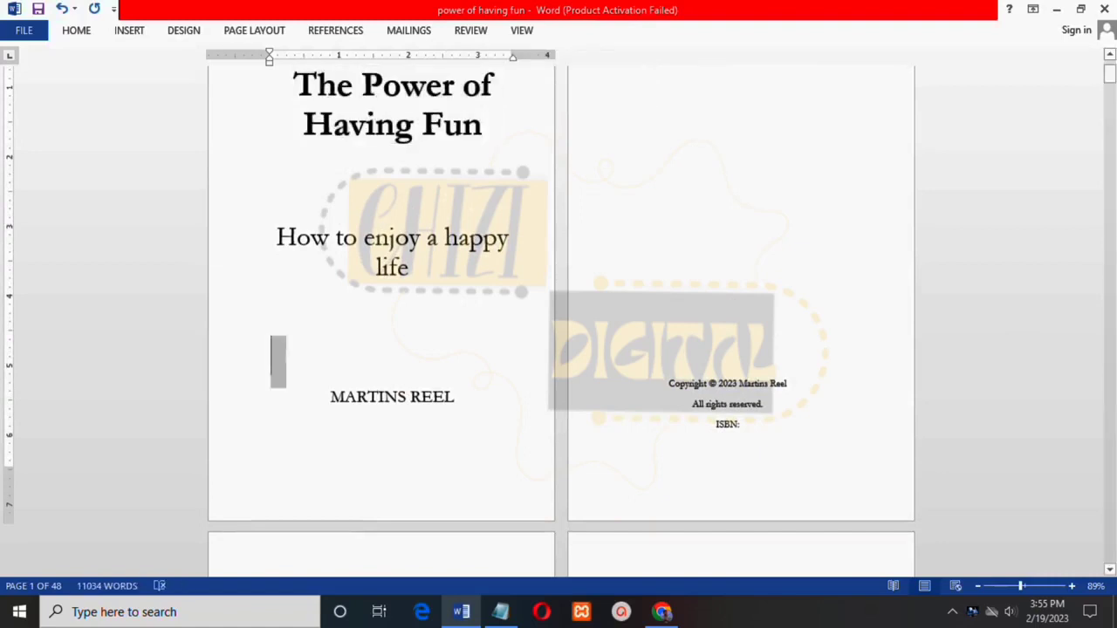
click(272, 356)
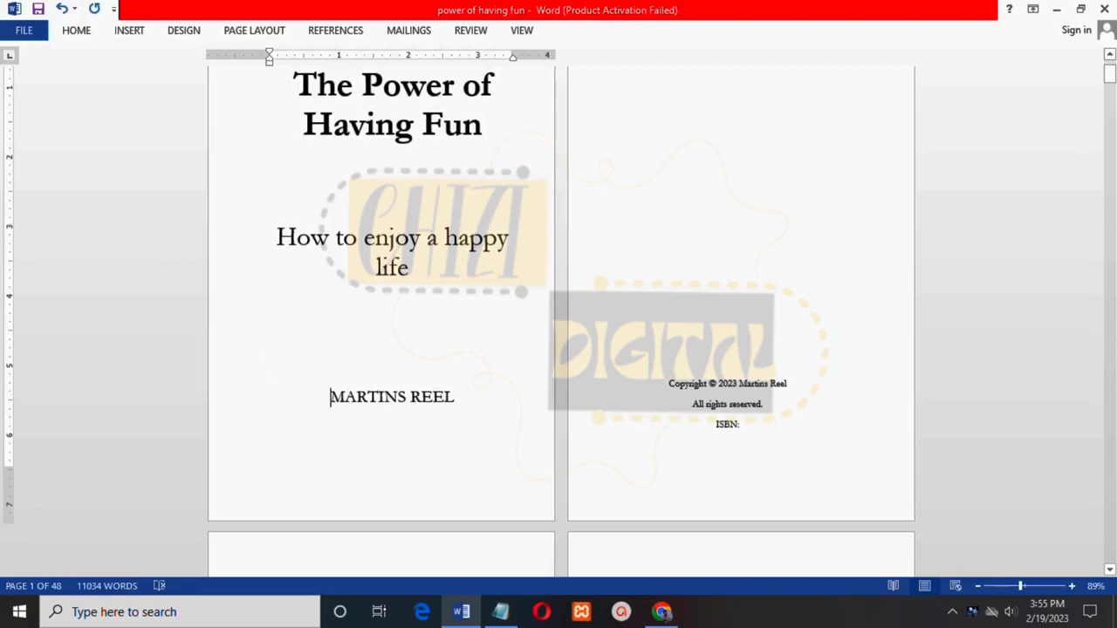
drag(330, 397, 454, 400)
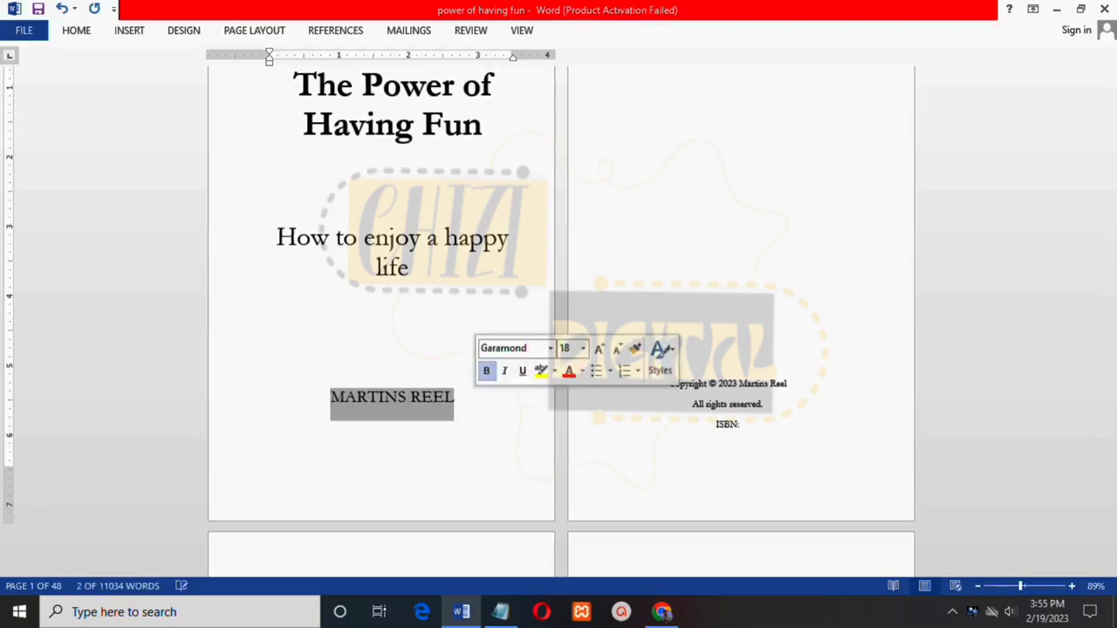
click(486, 370)
click(449, 397)
key(Left)
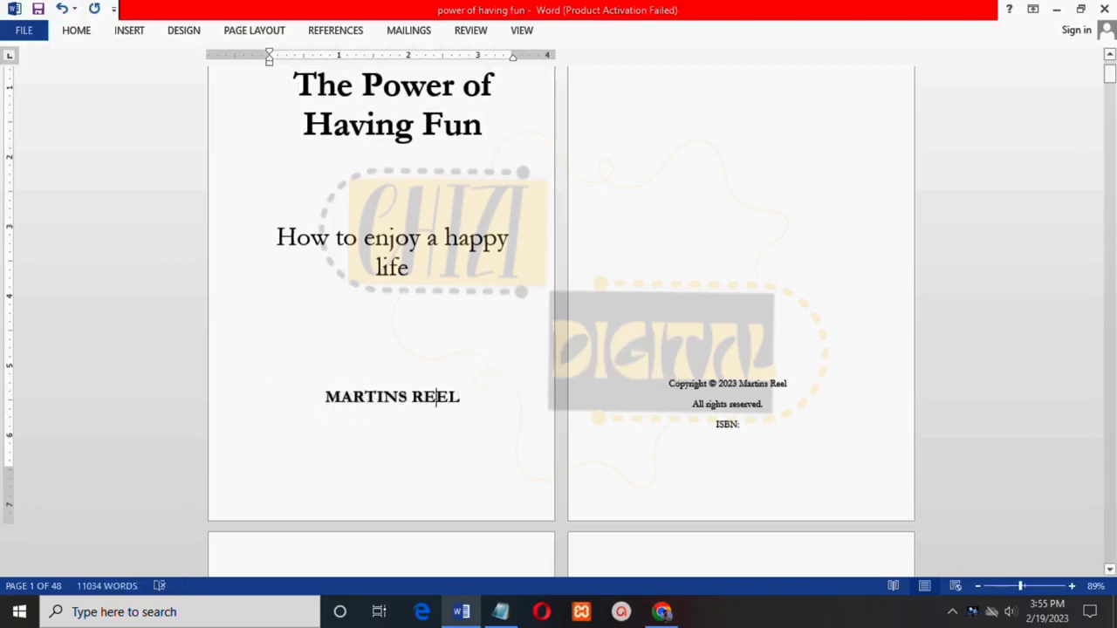
Replace the "1 CHAPTER NAME" heading of the first chapter with "INTRODUCTION"
key(Down)
key(Down)
key(Down)
key(Down)
key(Down)
key(Down)
key(Down)
key(Down)
key(Down)
key(Down)
key(Down)
key(Down)
key(Down)
key(Down)
key(Down)
key(Down)
key(Down)
key(Down)
key(Down)
key(Down)
key(Down)
key(Down)
key(Down)
key(Down)
key(Down)
key(Down)
key(Down)
key(Down)
key(Down)
key(Down)
key(Down)
key(Down)
key(Down)
key(Down)
key(Down)
key(Down)
key(Down)
key(Down)
key(Down)
key(Down)
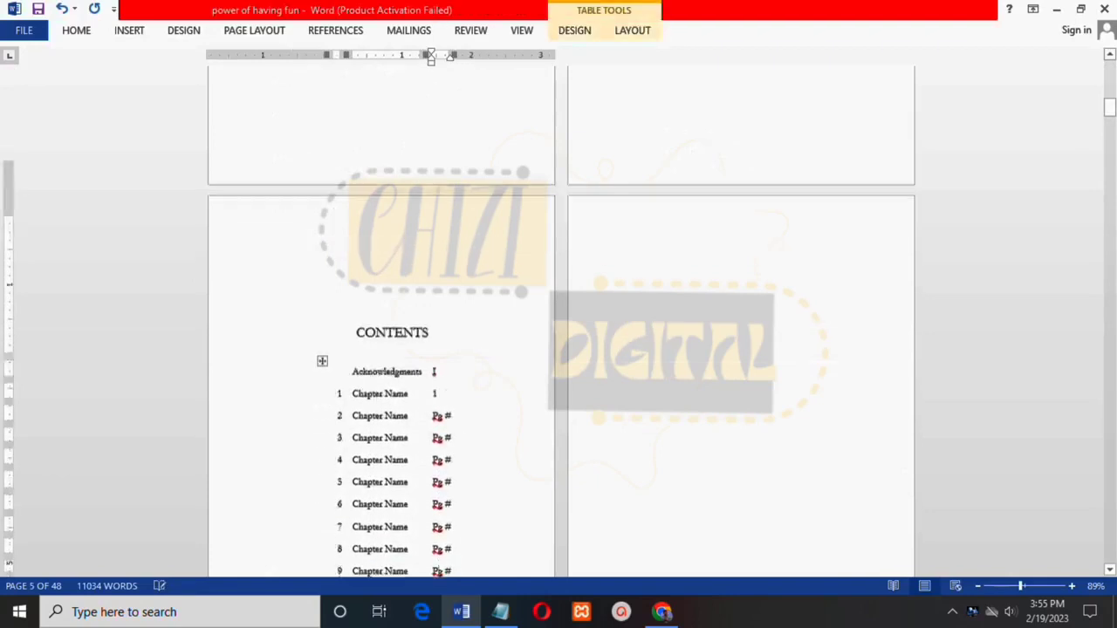
key(Down)
key(Down)
key(Down)
key(Down)
key(Down)
key(Down)
key(Down)
key(Down)
key(Down)
key(Down)
key(Down)
key(Down)
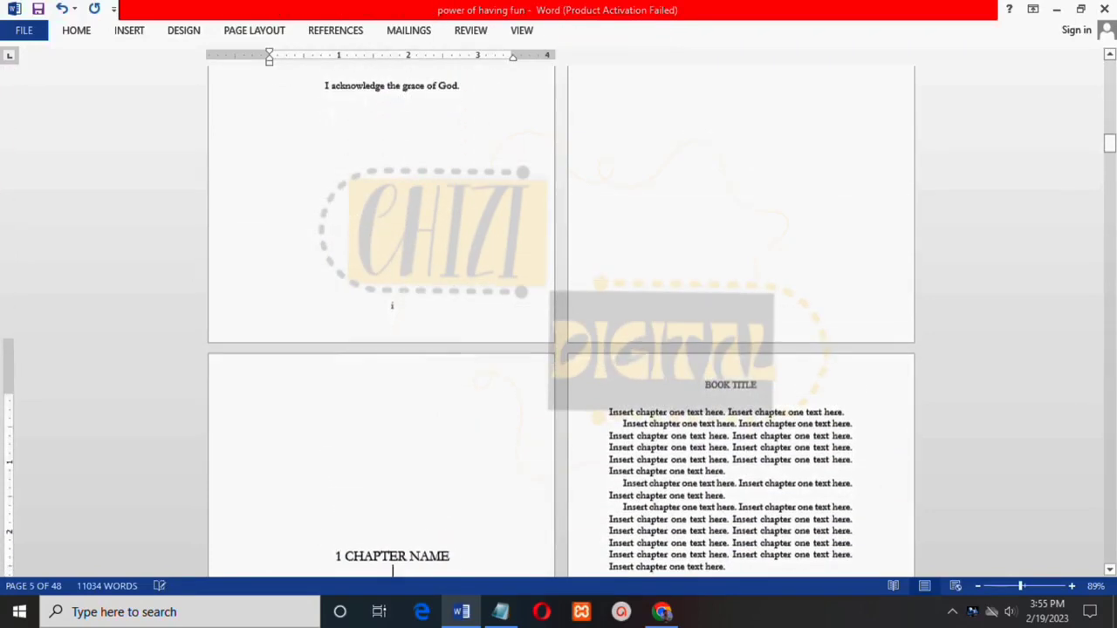
key(Down)
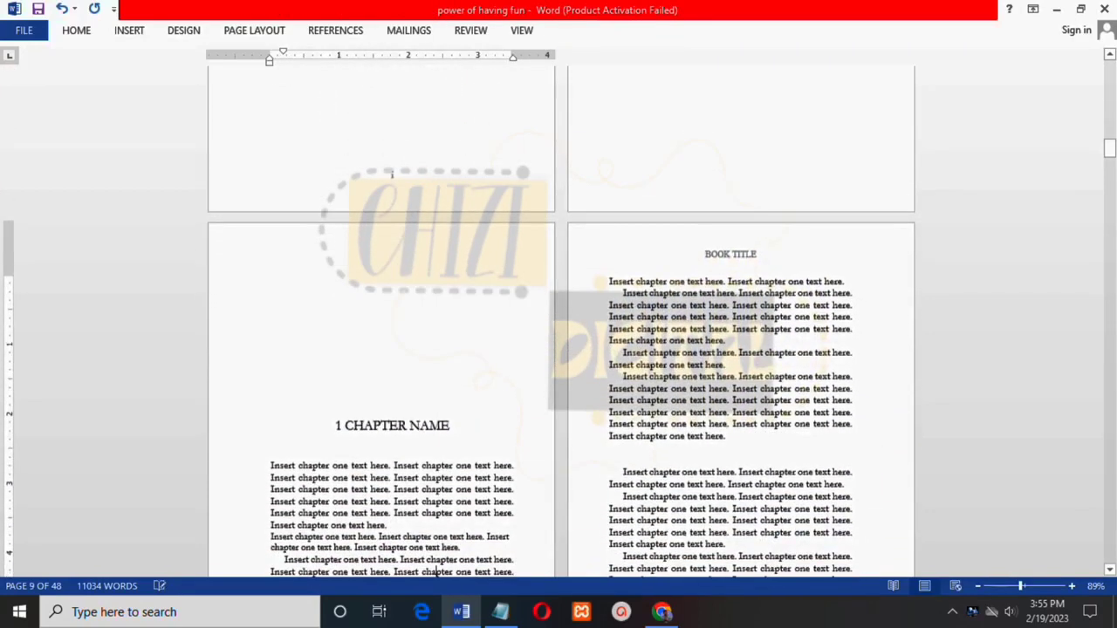
key(BackSpace)
key(BackSpace)
key(BackSpace)
key(BackSpace)
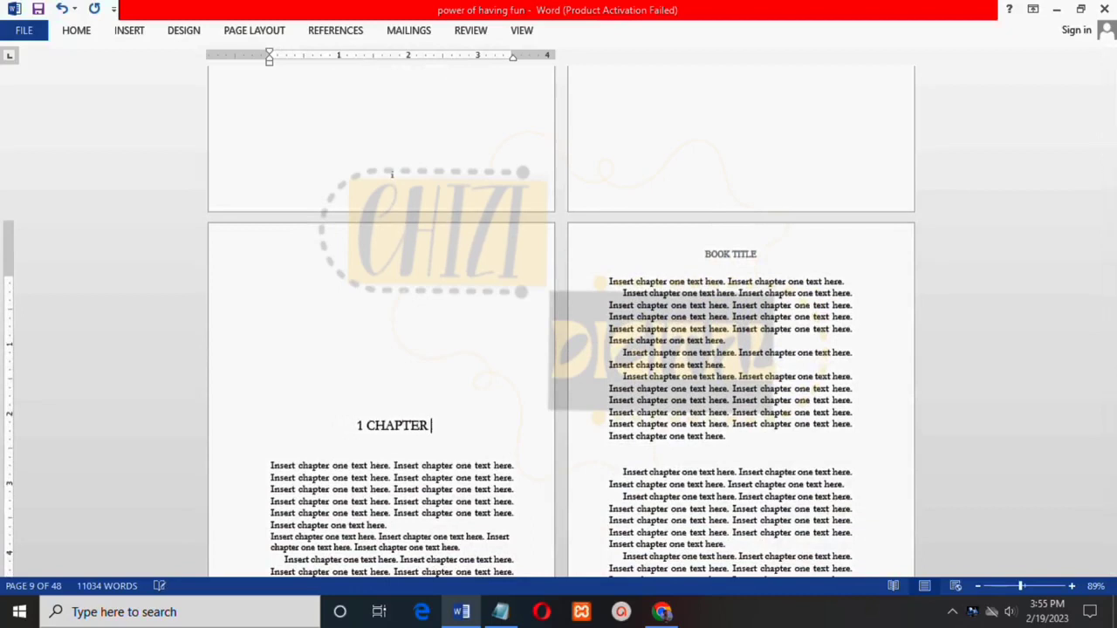
key(BackSpace)
key(BackSpace)
key(BackSpace)
key(BackSpace)
key(BackSpace)
key(BackSpace)
key(BackSpace)
key(BackSpace)
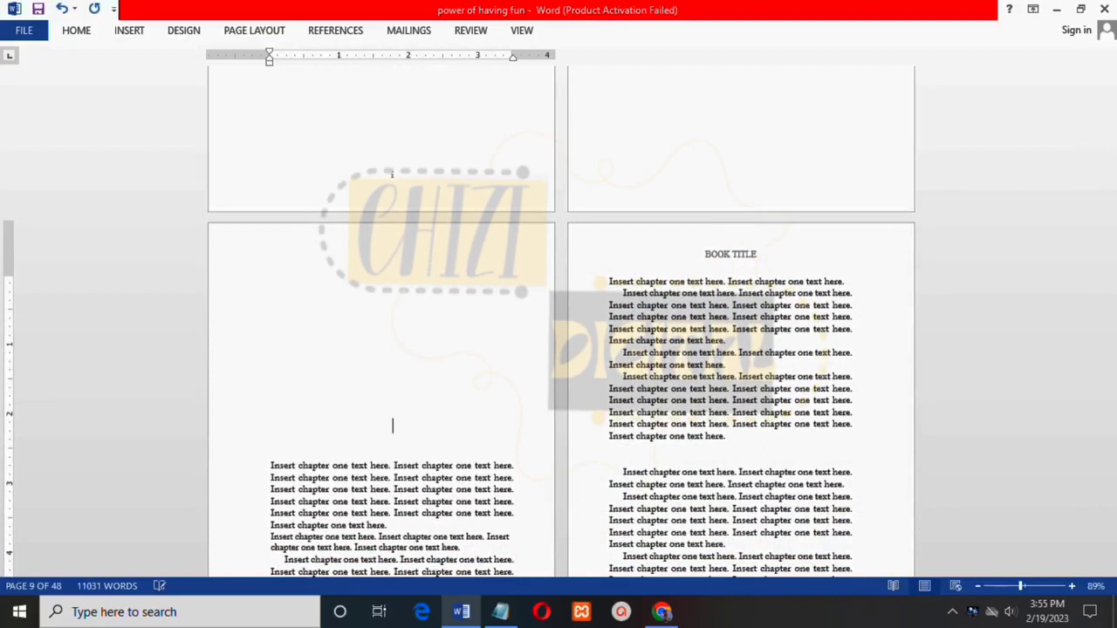
text(INTRODUCTION)
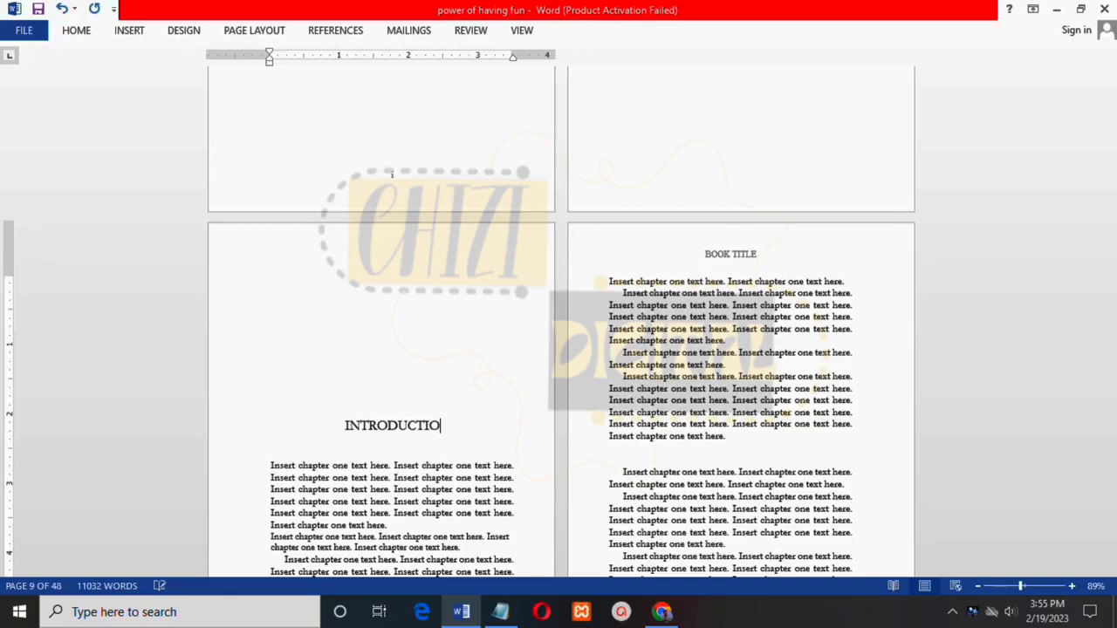
Make the INTRODUCTION heading bold
key(shift+Left)
key(shift+Left)
key(shift+Left)
key(shift+Left)
key(shift+Left)
key(shift+Left)
key(shift+Left)
key(shift+Left)
key(shift+Left)
key(shift+Left)
key(shift+Left)
key(shift+Left)
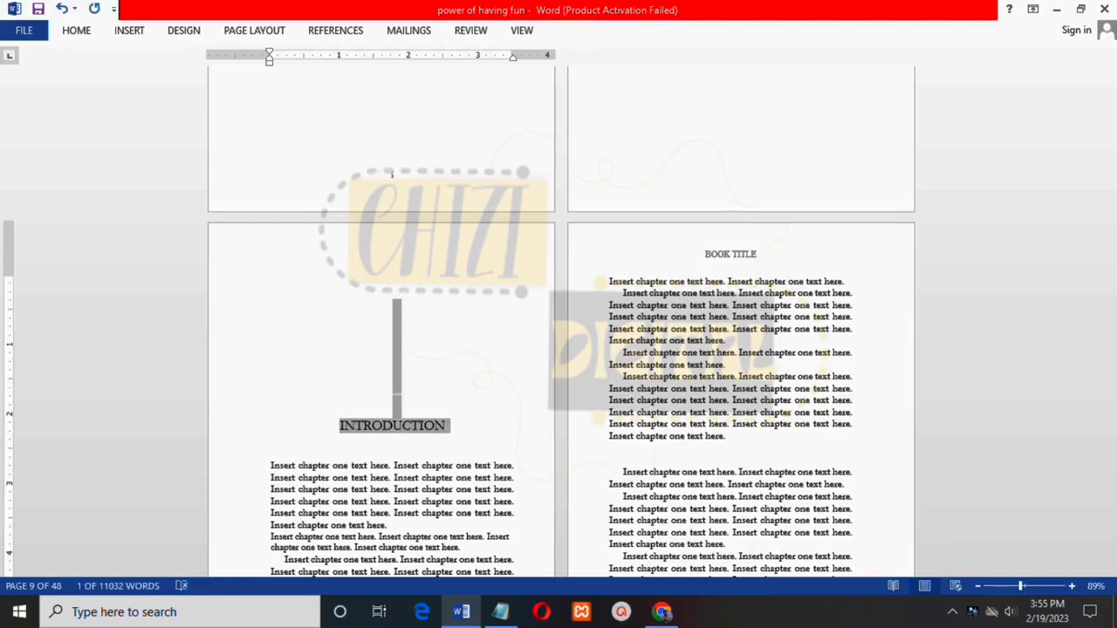
key(ctrl+b)
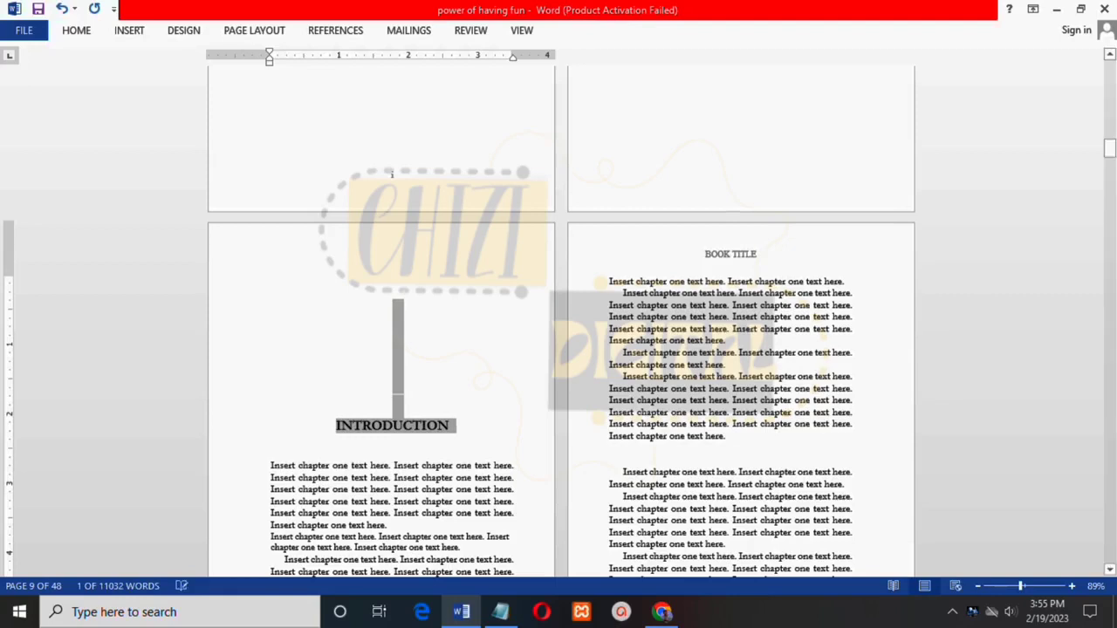
Replace all the chapter one placeholder text under INTRODUCTION with the introduction paragraphs cut from the "p of fun" Notepad file
click(475, 502)
drag(270, 466, 402, 540)
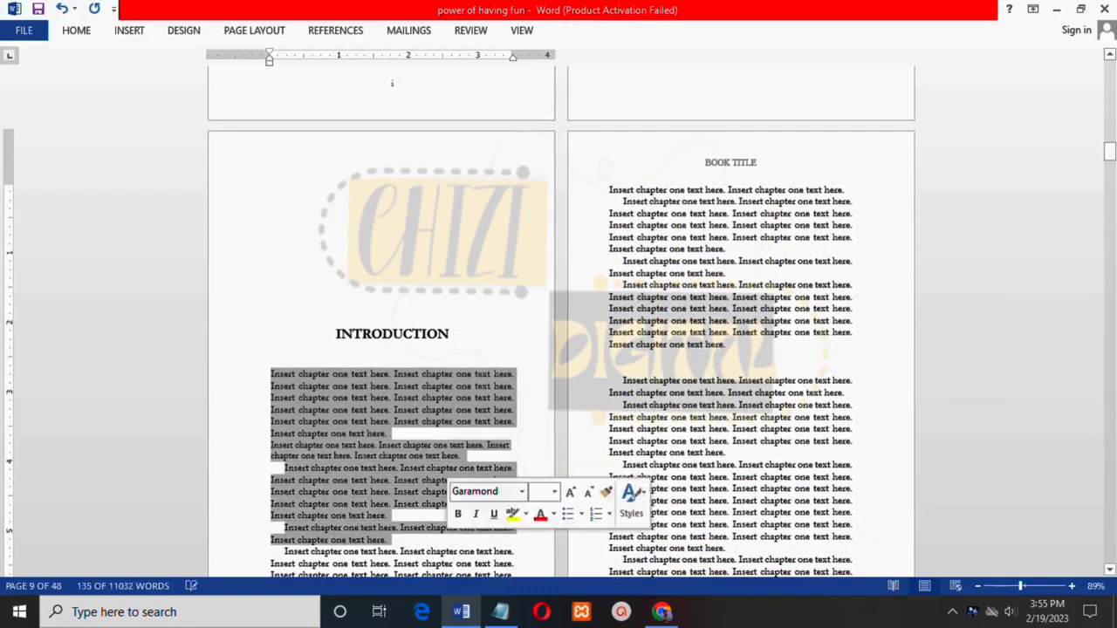
key(shift+Down)
key(shift+Down)
key(shift+Down)
key(shift+Down)
key(shift+Down)
key(shift+Down)
key(shift+Down)
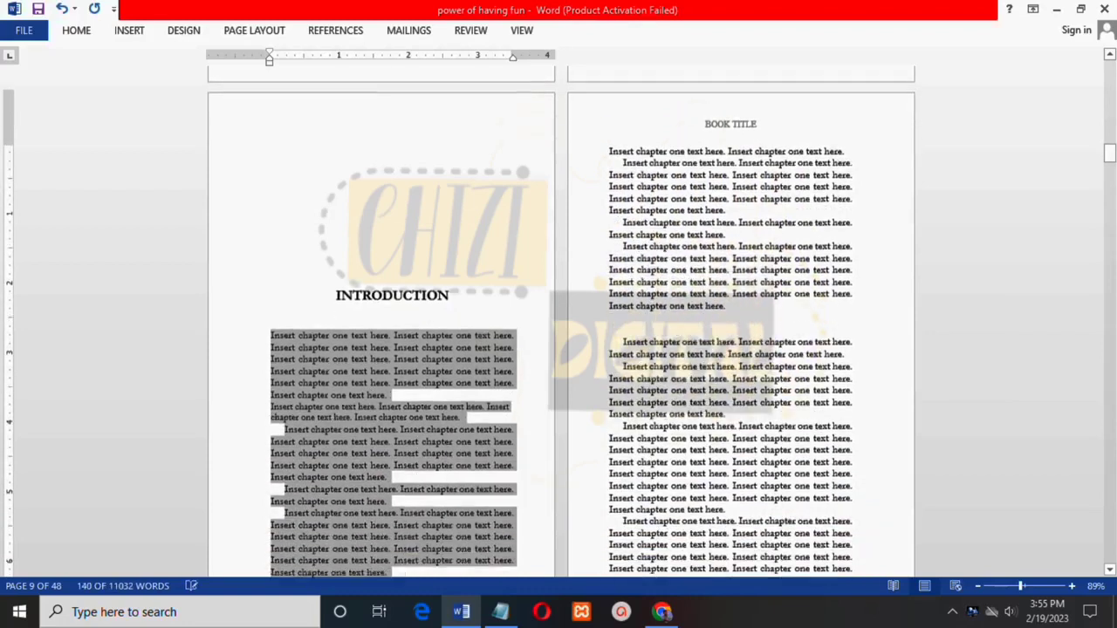
key(shift+Down)
key(shift+Down)
key(shift+Down)
key(shift+Down)
key(shift+Down)
key(shift+Down)
key(shift+Down)
key(shift+Down)
key(shift+Down)
key(shift+Down)
key(shift+Down)
key(shift+Down)
key(shift+Down)
key(shift+Down)
key(shift+Down)
key(shift+Down)
key(shift+Down)
key(shift+Down)
key(shift+Down)
key(shift+Down)
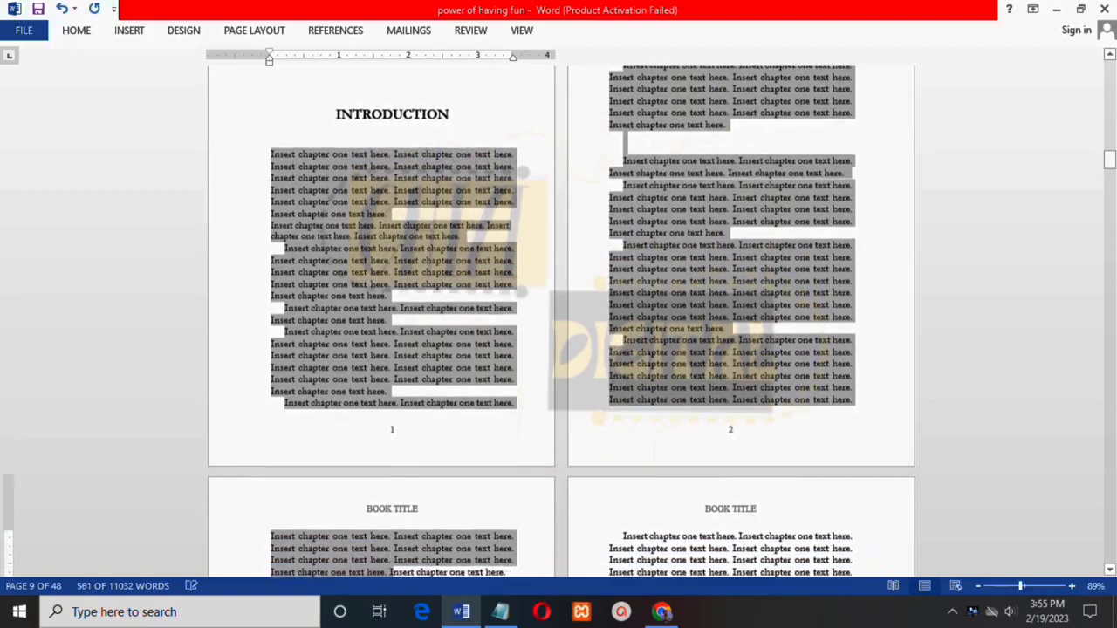
key(shift+Down)
key(shift+Down)
key(shift+Down)
key(shift+Down)
key(shift+Down)
key(shift+Down)
key(shift+Down)
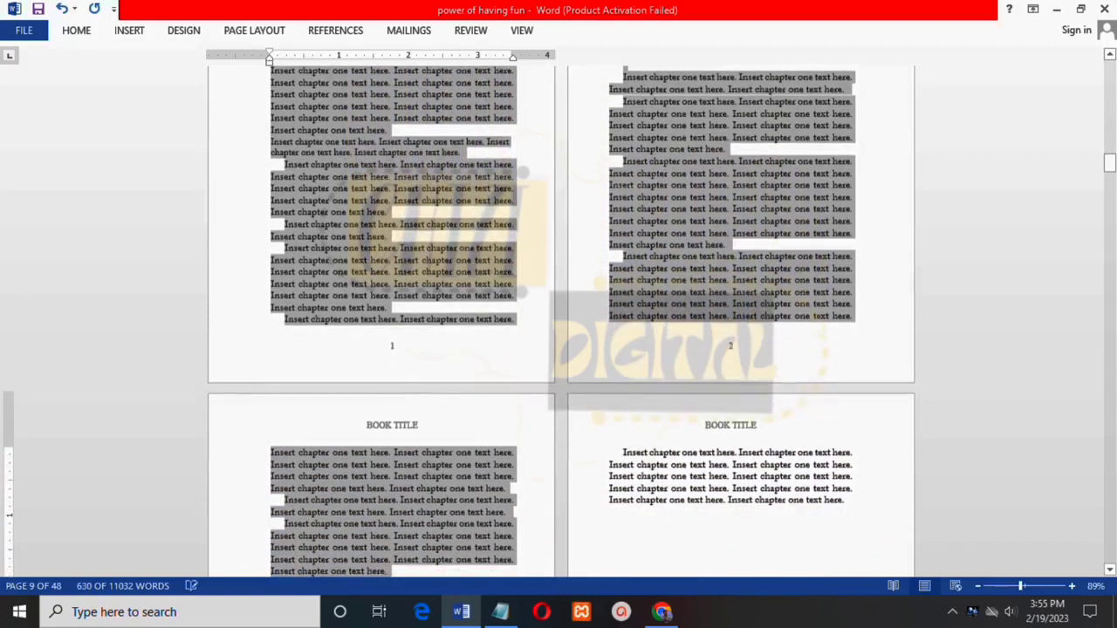
key(shift+Down)
key(shift+Down)
key(shift+Down)
key(shift+Down)
key(shift+Down)
key(shift+Down)
key(shift+Down)
key(shift+Down)
key(shift+Down)
key(shift+Down)
key(shift+Down)
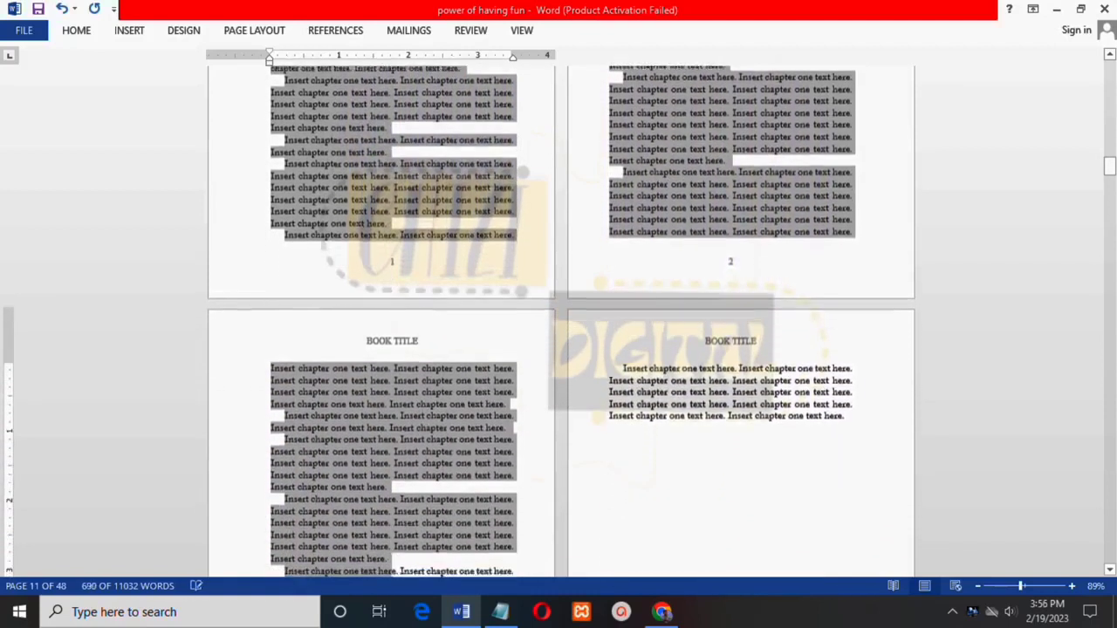
key(shift+Down)
key(shift+Down)
key(shift+Down)
key(shift+Down)
key(shift+Down)
key(shift+Down)
key(shift+Down)
key(shift+Down)
key(shift+Down)
key(shift+Down)
key(shift+Down)
key(shift+Down)
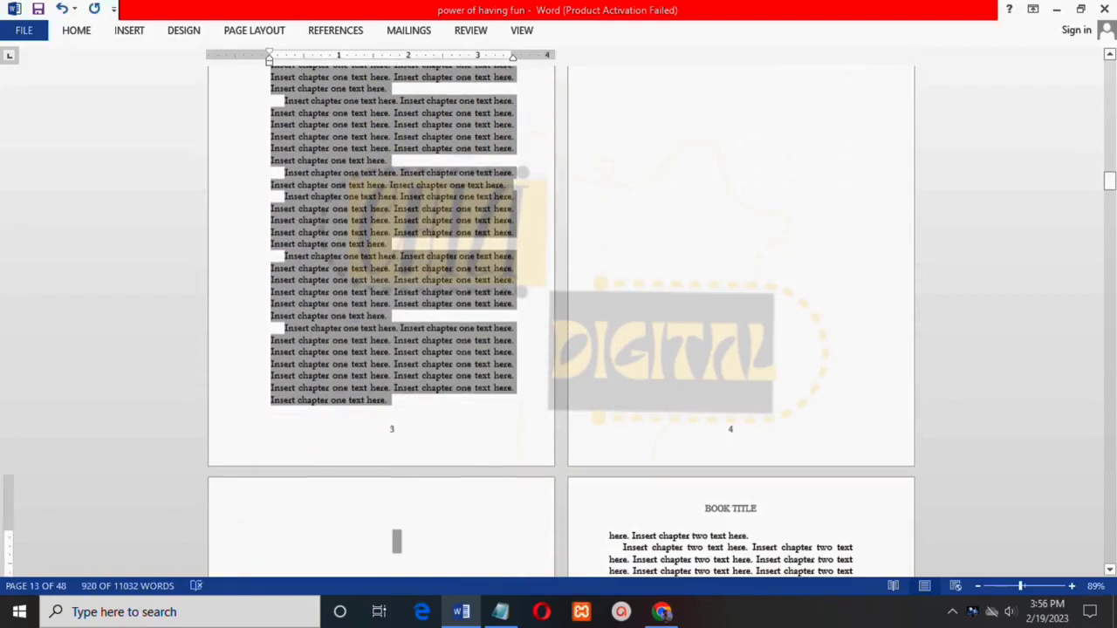
key(shift+Down)
key(shift+Down)
key(shift+Down)
key(shift+Down)
key(shift+Down)
key(shift+Down)
key(shift+Down)
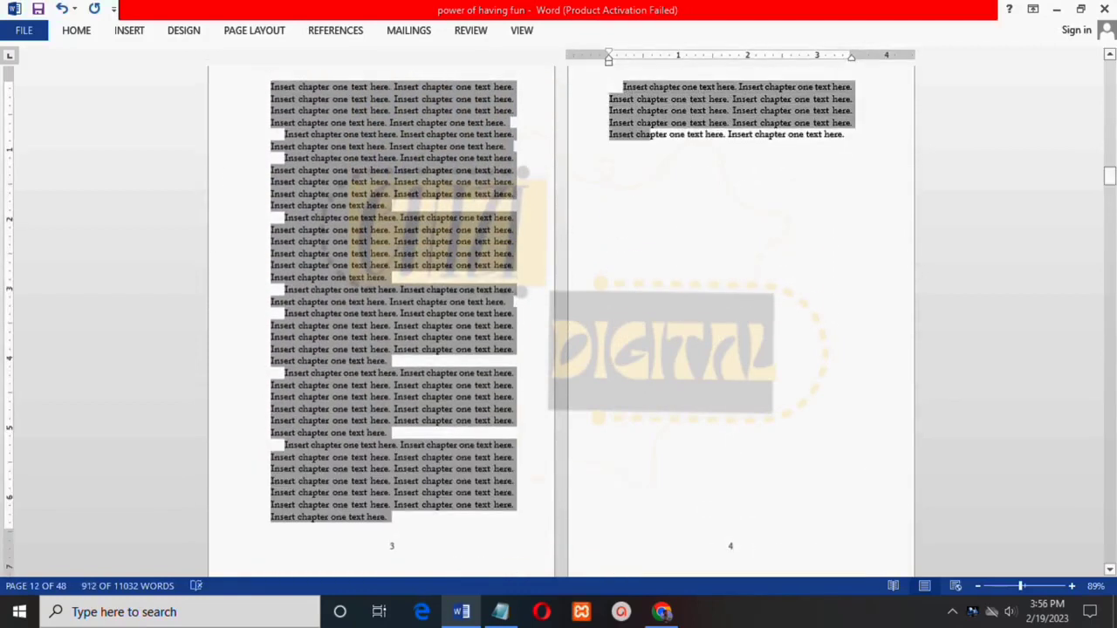
key(shift+Right)
key(shift+Right)
key(shift+Right)
key(shift+Right)
key(shift+Right)
key(shift+Right)
key(shift+Right)
key(shift+Right)
key(shift+Right)
key(shift+Right)
key(shift+Right)
key(shift+Right)
key(shift+Right)
key(shift+Right)
key(shift+Right)
key(shift+Right)
key(shift+Right)
key(shift+Right)
key(shift+Right)
key(shift+Right)
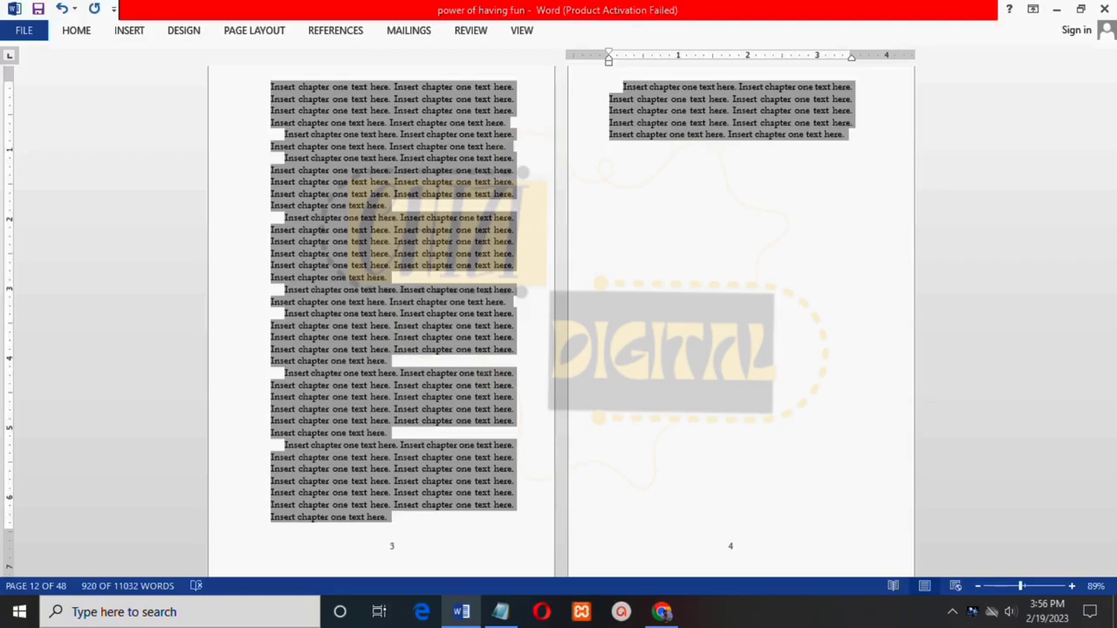
click(500, 611)
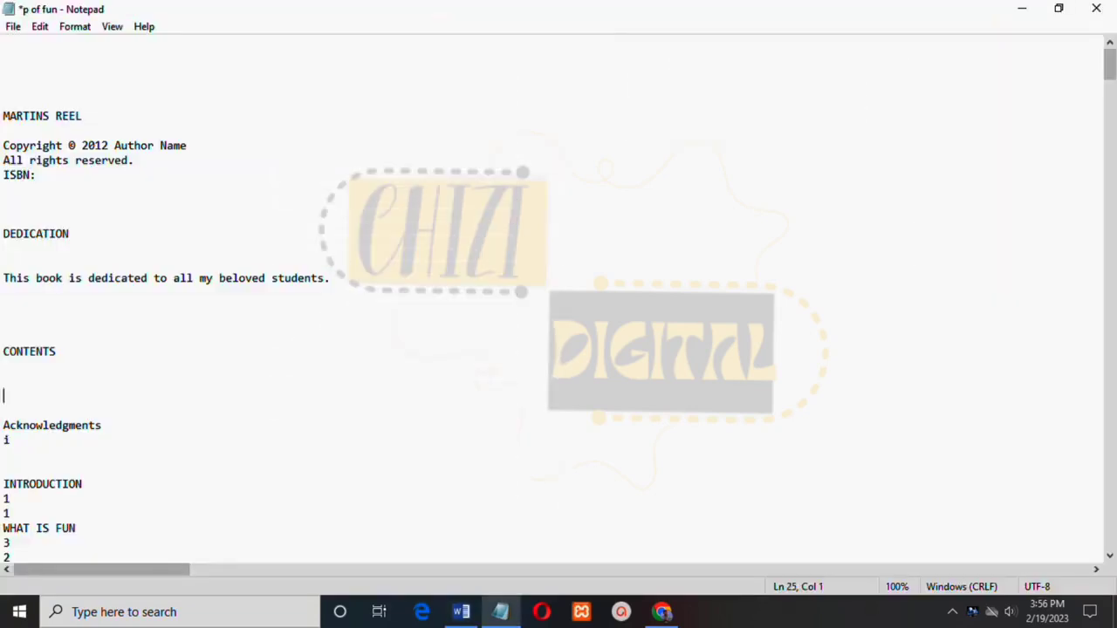
key(Down)
key(Down)
key(Down)
key(Down)
key(Down)
key(Down)
key(Down)
key(Down)
key(Down)
key(Down)
key(Down)
key(Down)
key(Down)
key(Down)
key(Down)
key(Down)
key(Down)
key(Down)
key(Down)
key(Down)
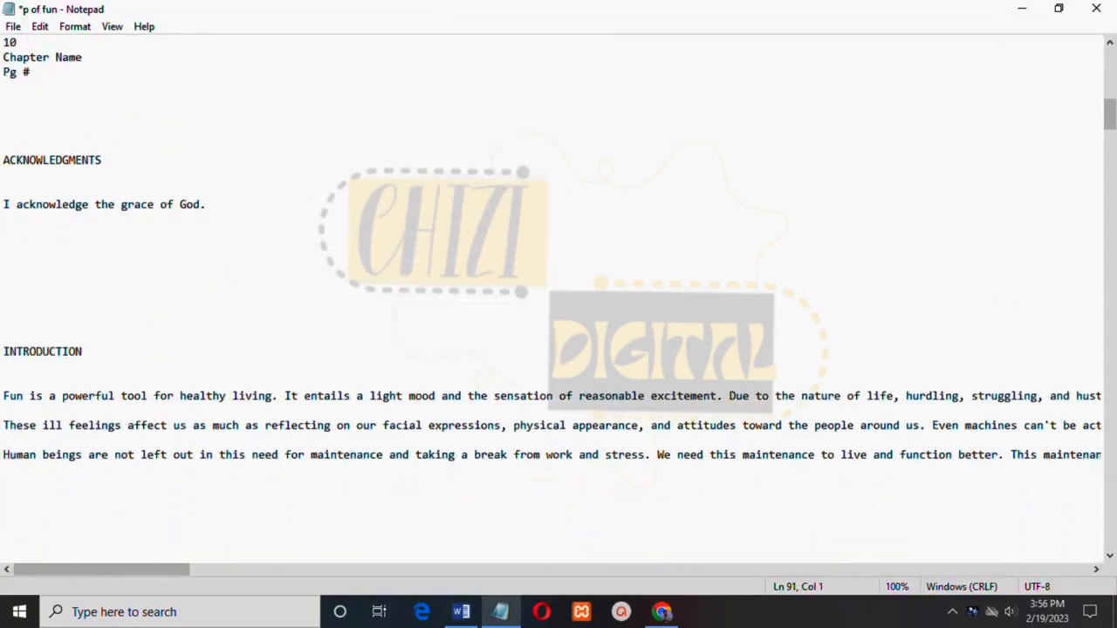
key(shift+Down)
key(shift+Down)
key(shift+Down)
key(shift+Down)
key(shift+Down)
key(shift+Down)
key(ctrl+x)
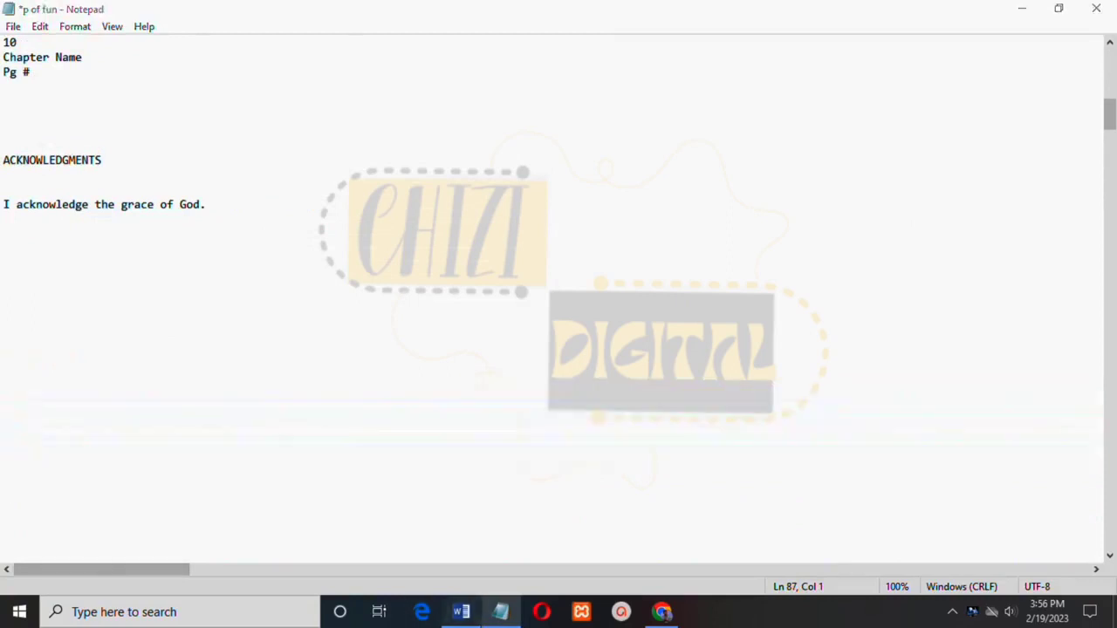
key(alt+Tab)
key(ctrl+v)
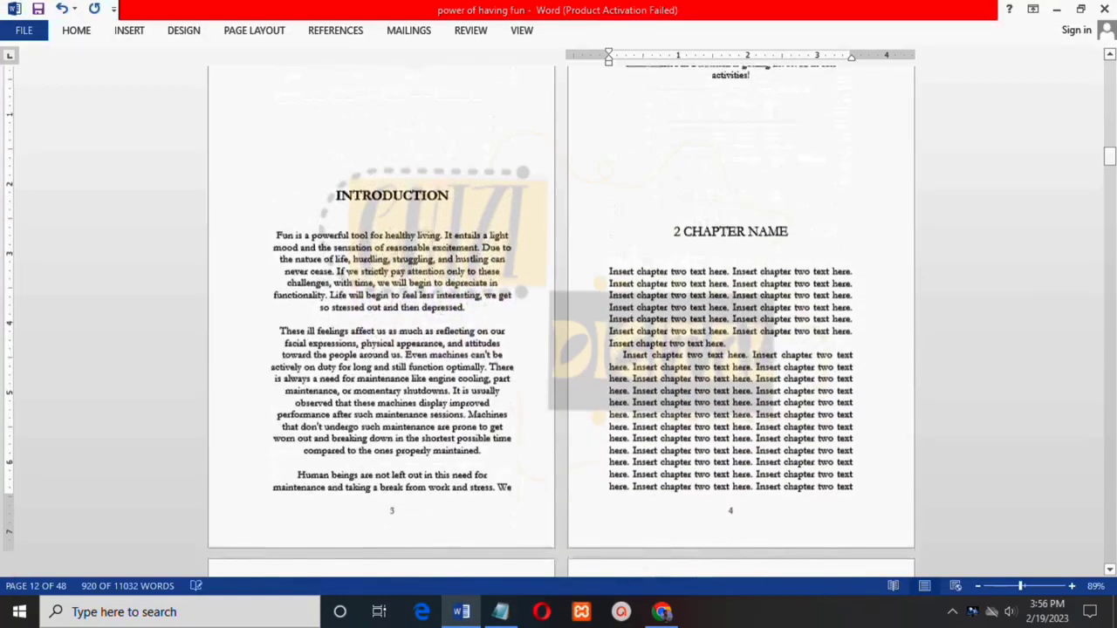
Set the font size of all the pasted introduction paragraphs to 12
drag(277, 332, 736, 190)
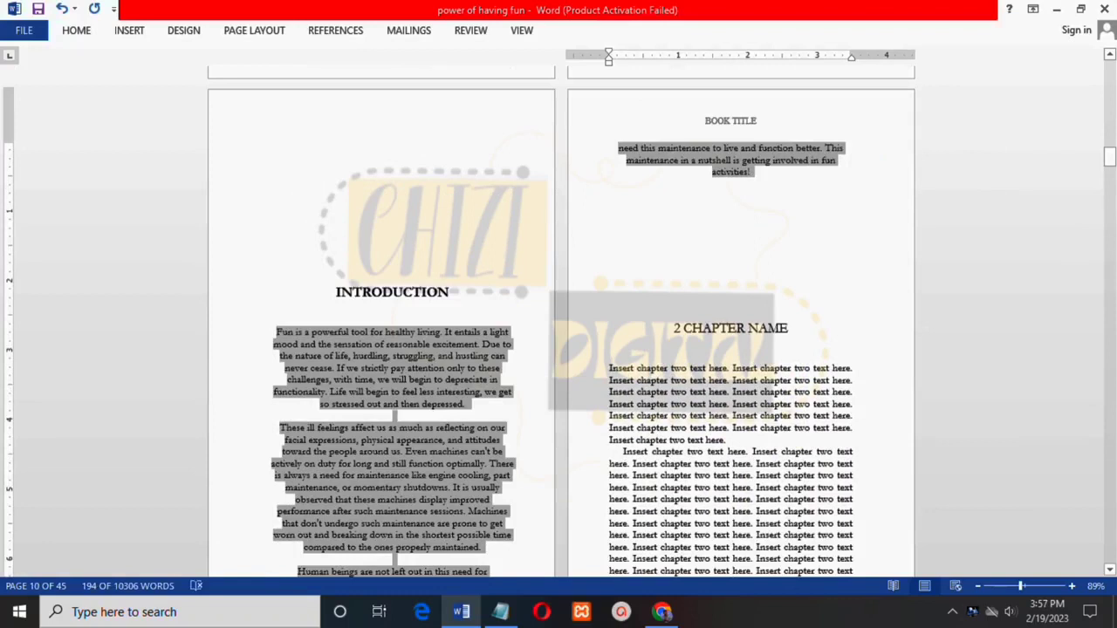
click(76, 30)
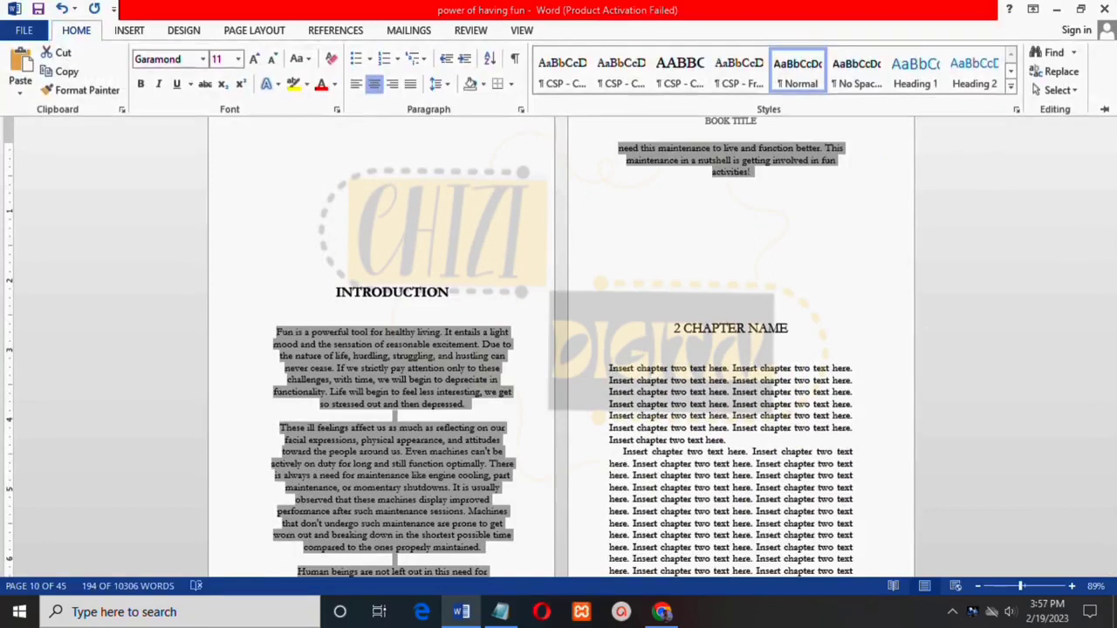
click(238, 58)
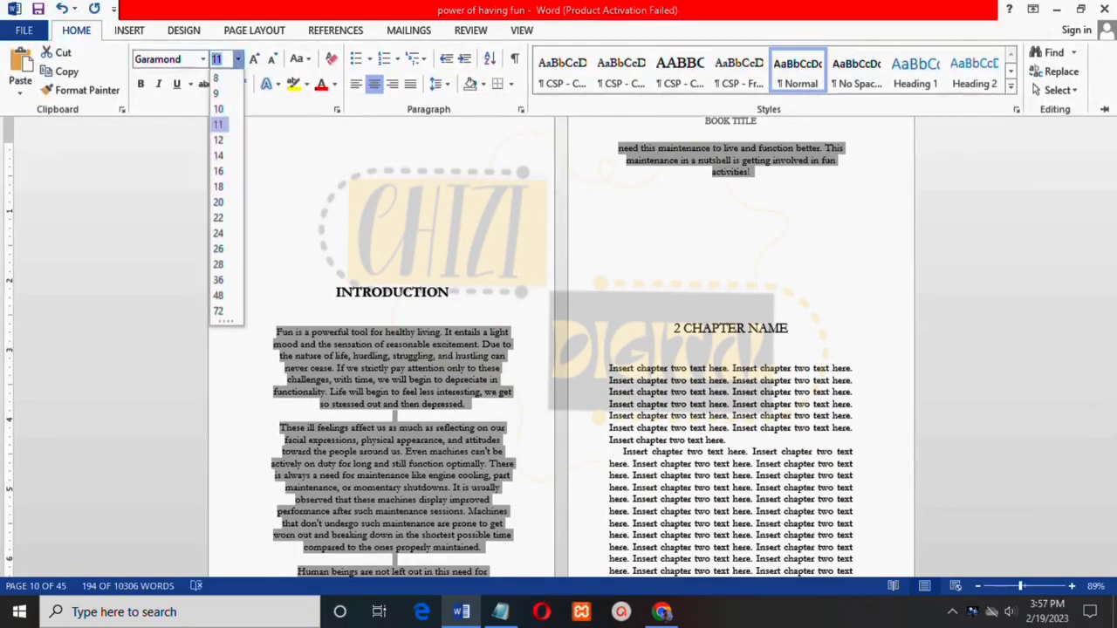
click(218, 140)
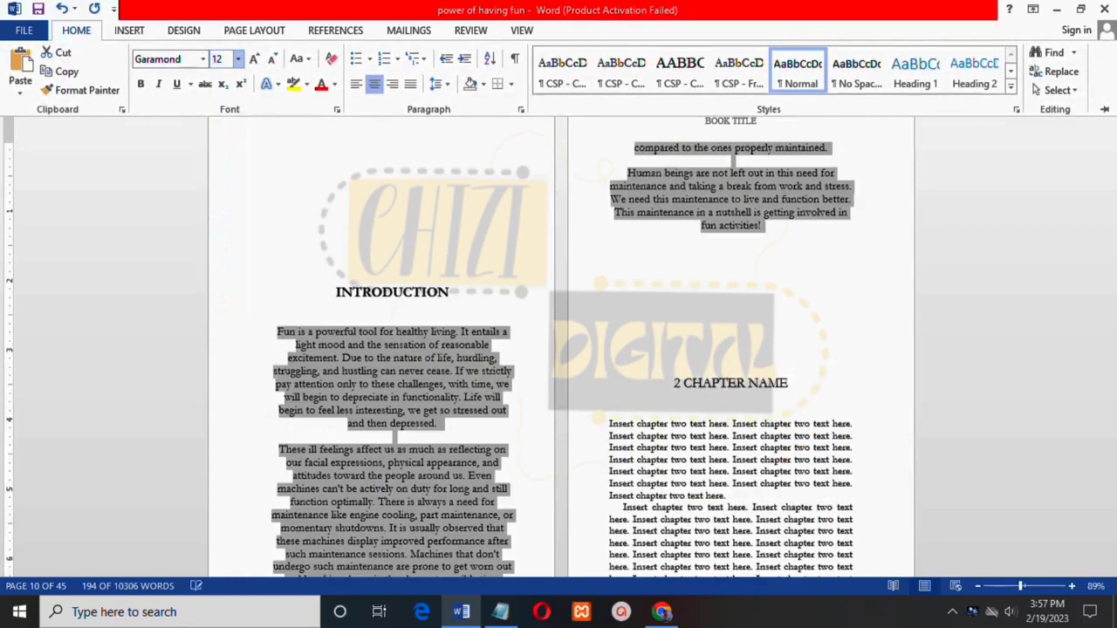
Justify the introduction paragraphs and set their line spacing to 1.15
click(410, 84)
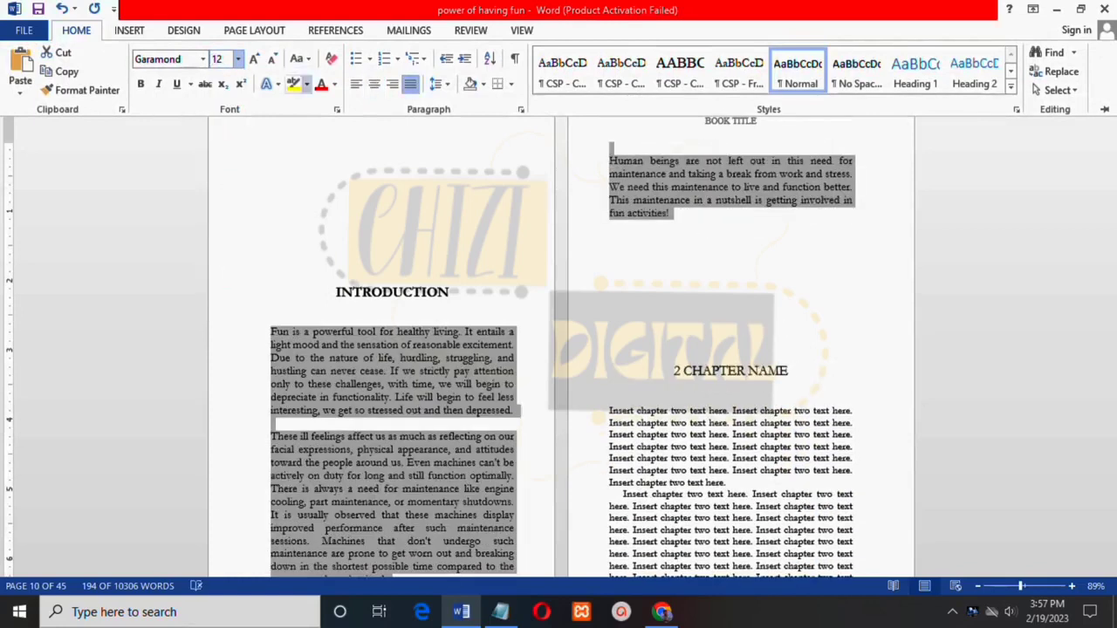
click(439, 84)
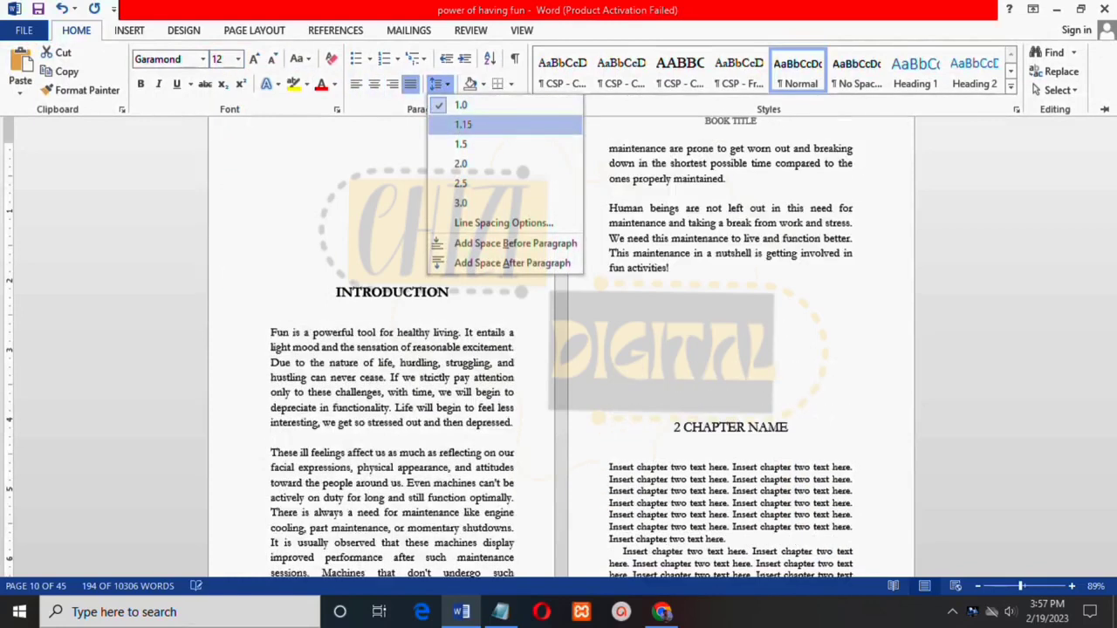
click(462, 124)
key(ctrl+F1)
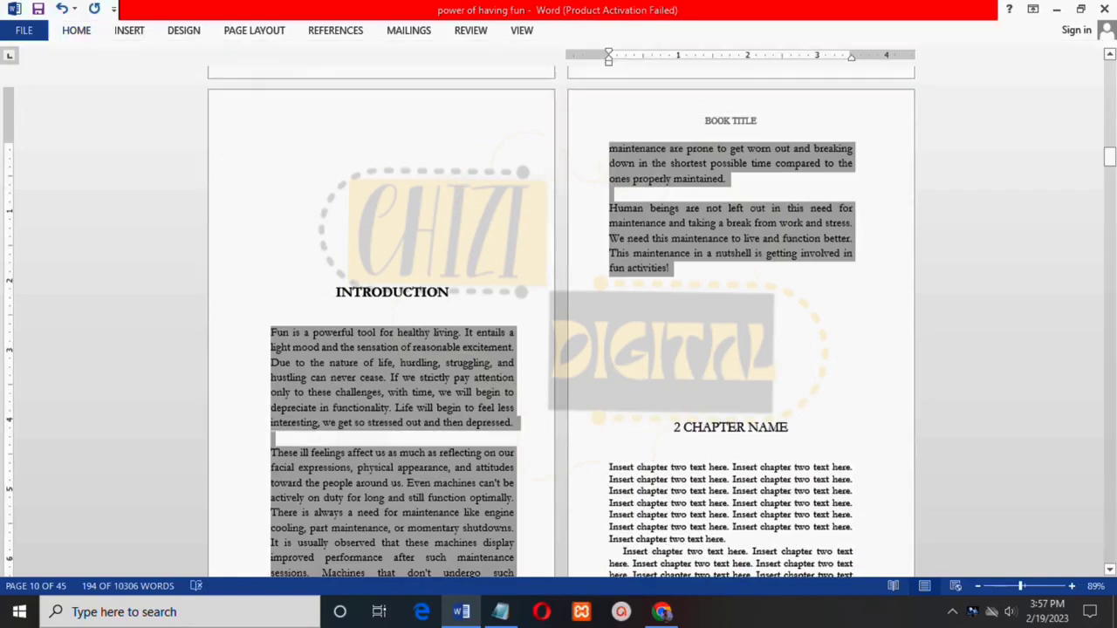
click(342, 407)
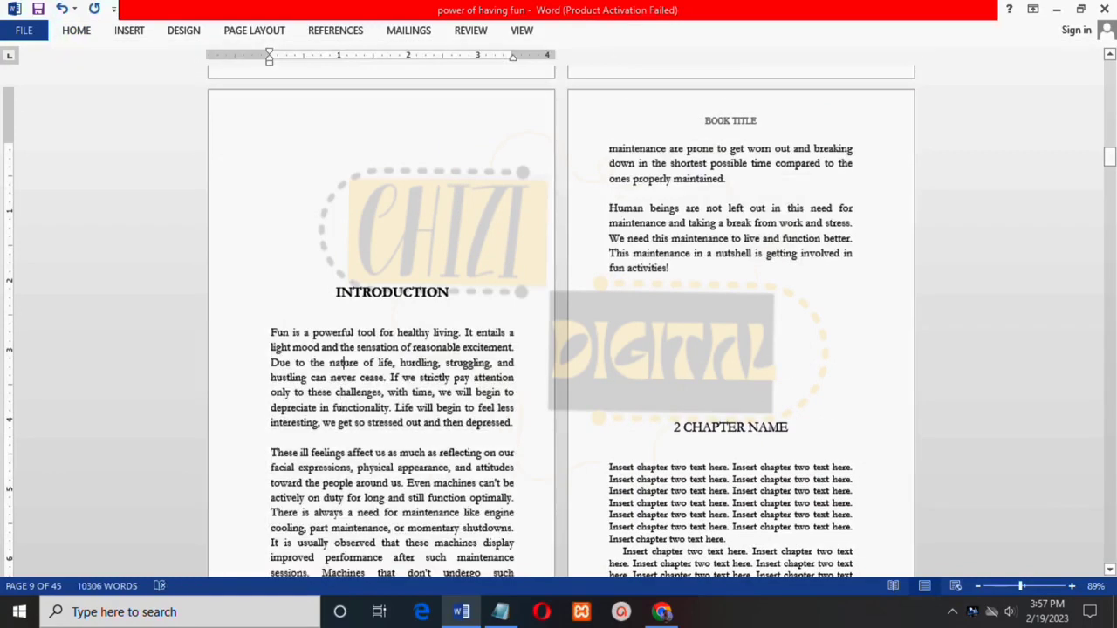
Insert blank lines before the "2 CHAPTER NAME" heading to push it onto the next page, a few lines below the header
scroll(342, 527, down, 4)
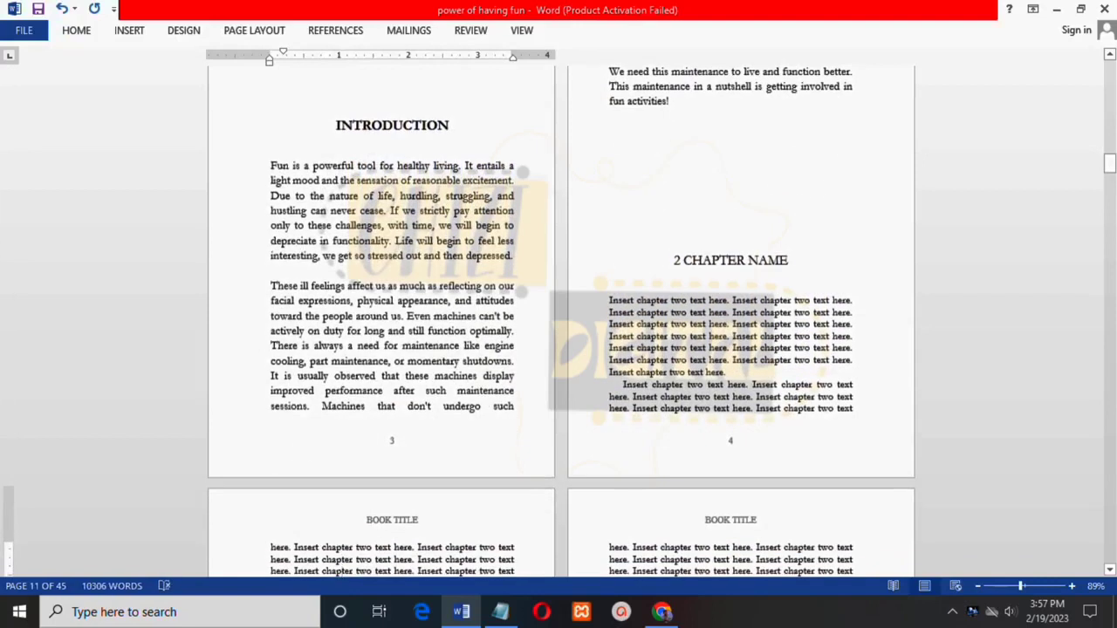
click(674, 260)
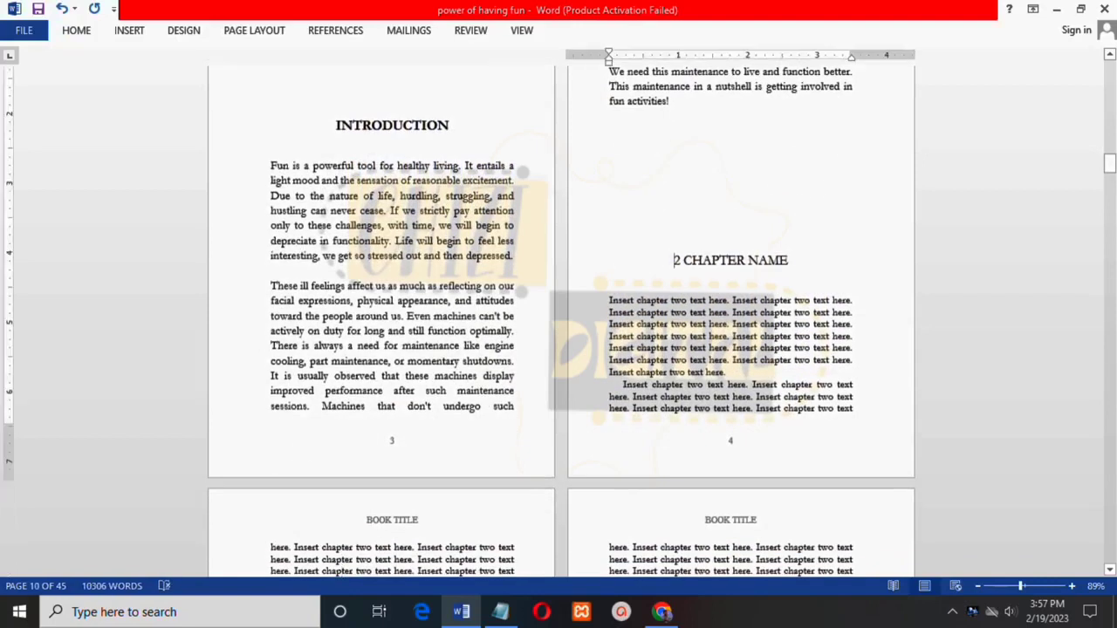
key(Return)
key(Return)
key(Return)
key(Return)
key(Return)
key(Return)
key(Return)
key(Return)
key(Return)
key(Return)
key(Return)
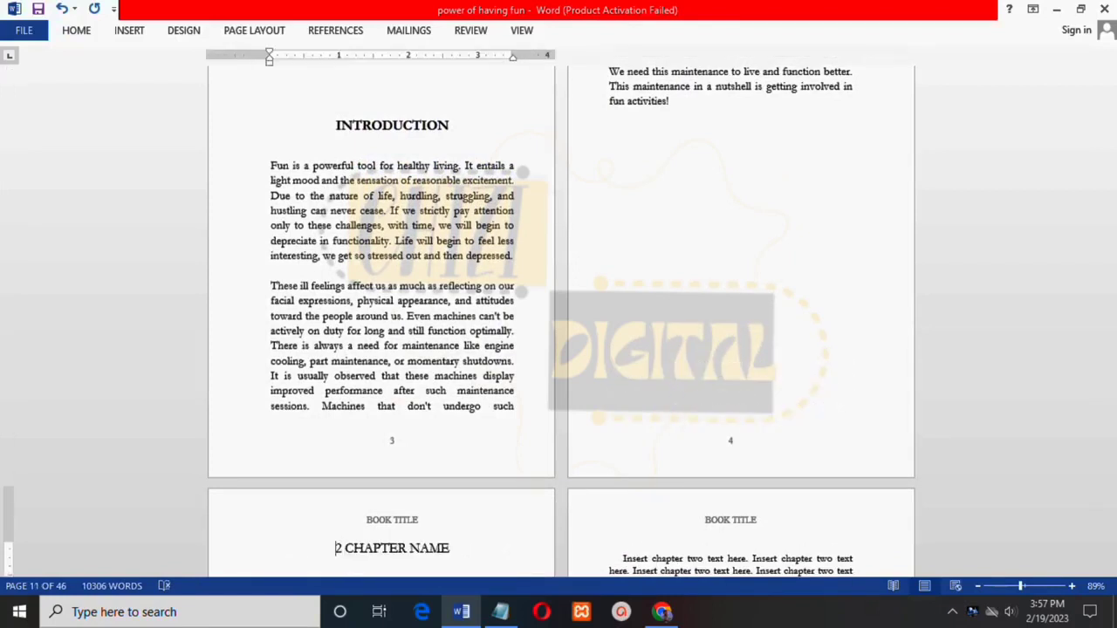
key(Return)
key(Return)
key(Return)
key(Return)
key(Return)
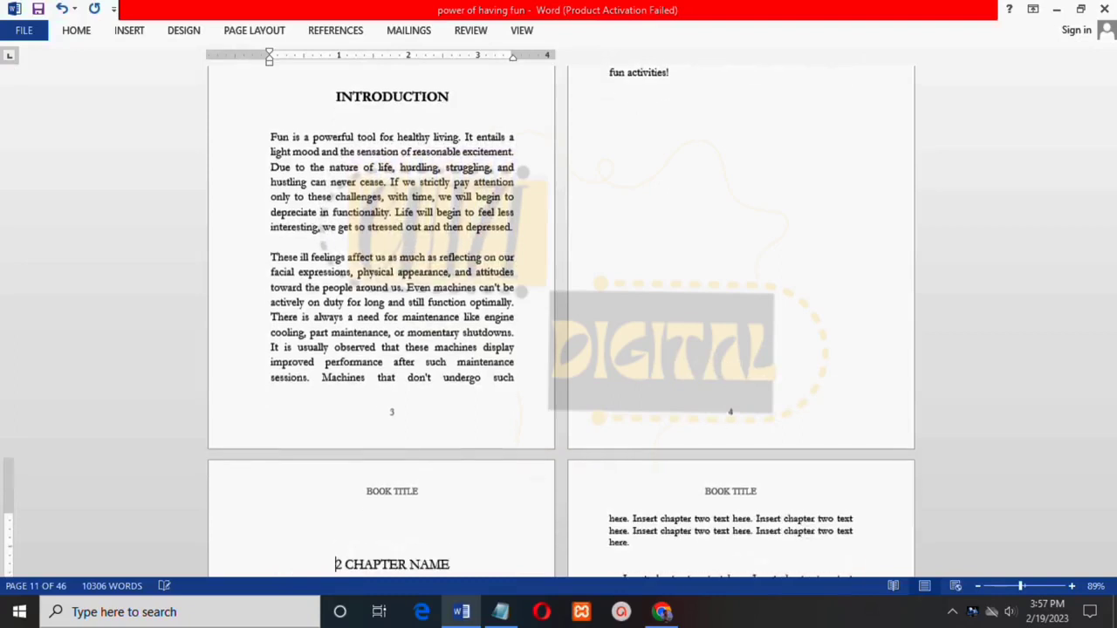
key(Return)
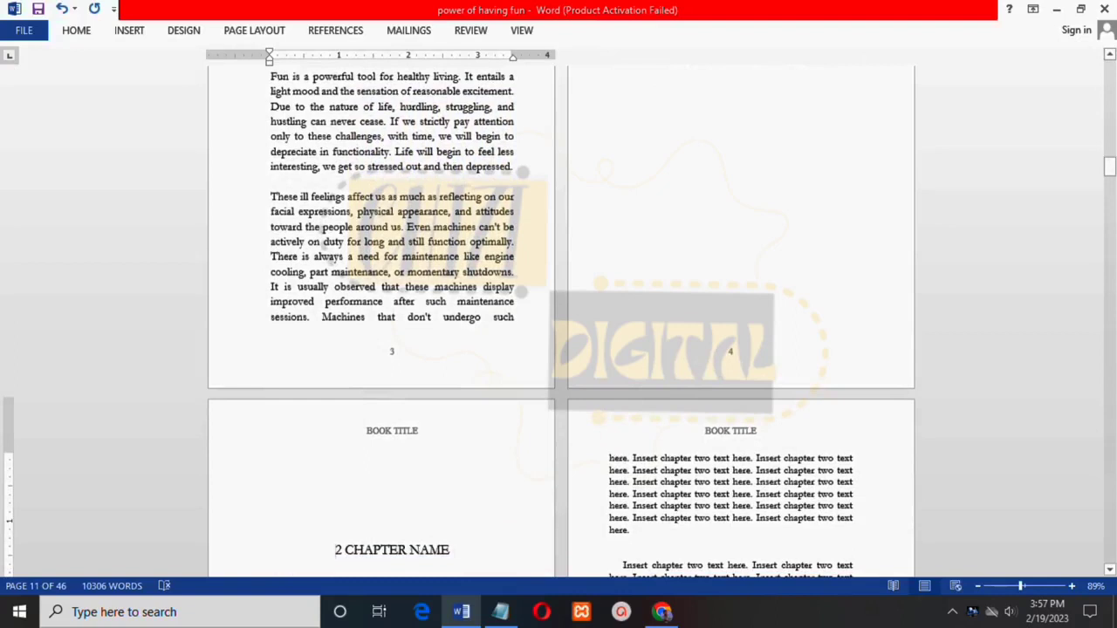
Replace the "BOOK TITLE" placeholder in the page header with "THE POWER OF HAVING FUN" and return to the body text
double_click(392, 459)
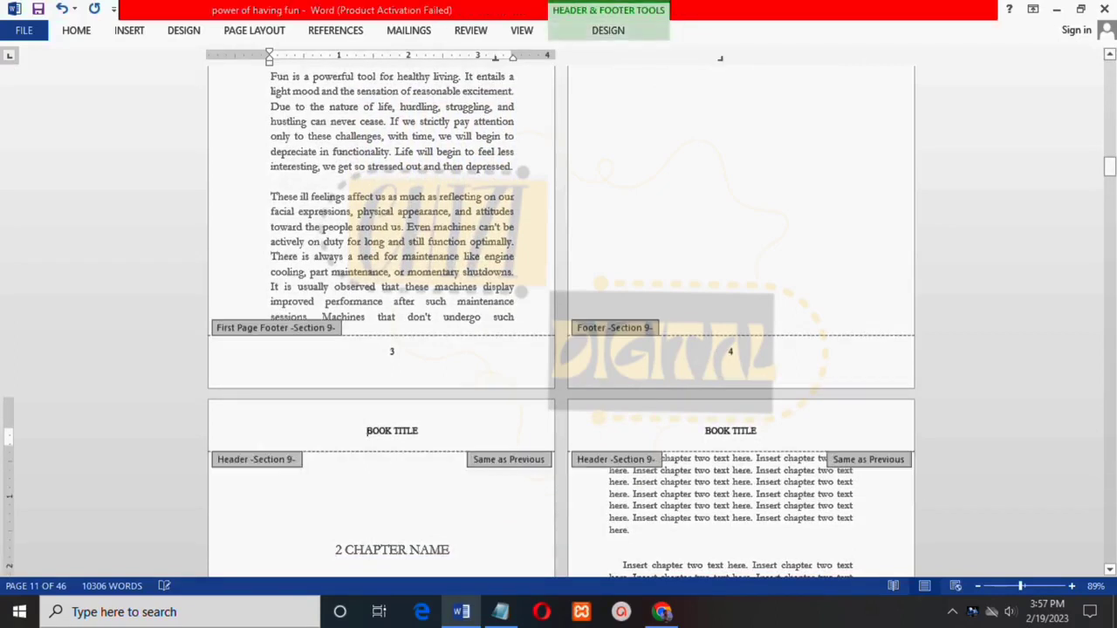
key(BackSpace)
key(BackSpace)
key(BackSpace)
key(BackSpace)
key(BackSpace)
key(BackSpace)
key(BackSpace)
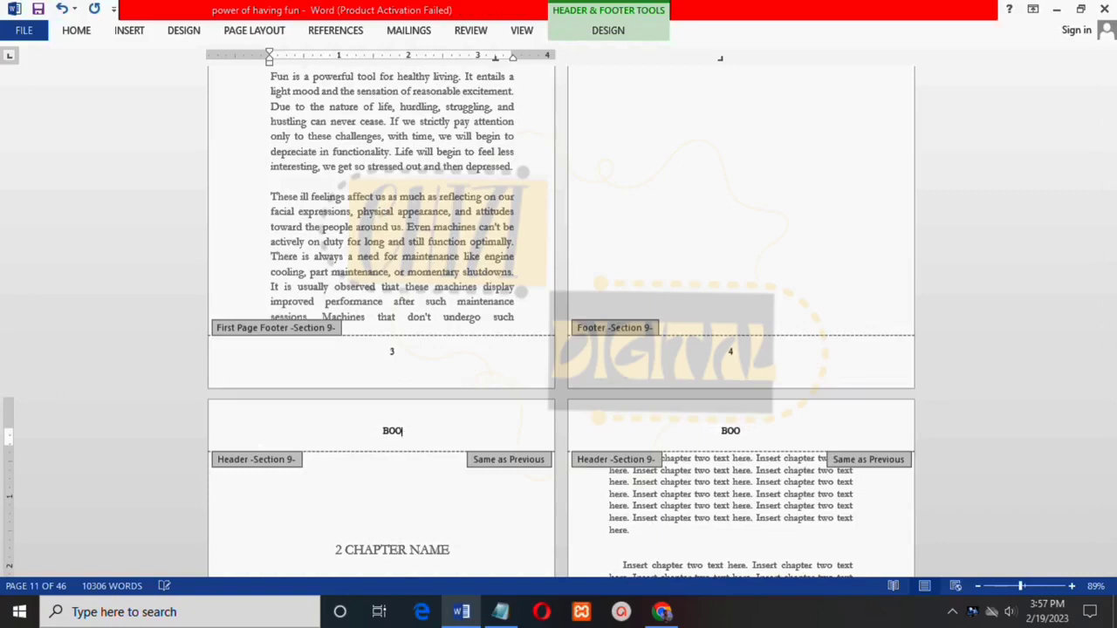
text(THE POWER O)
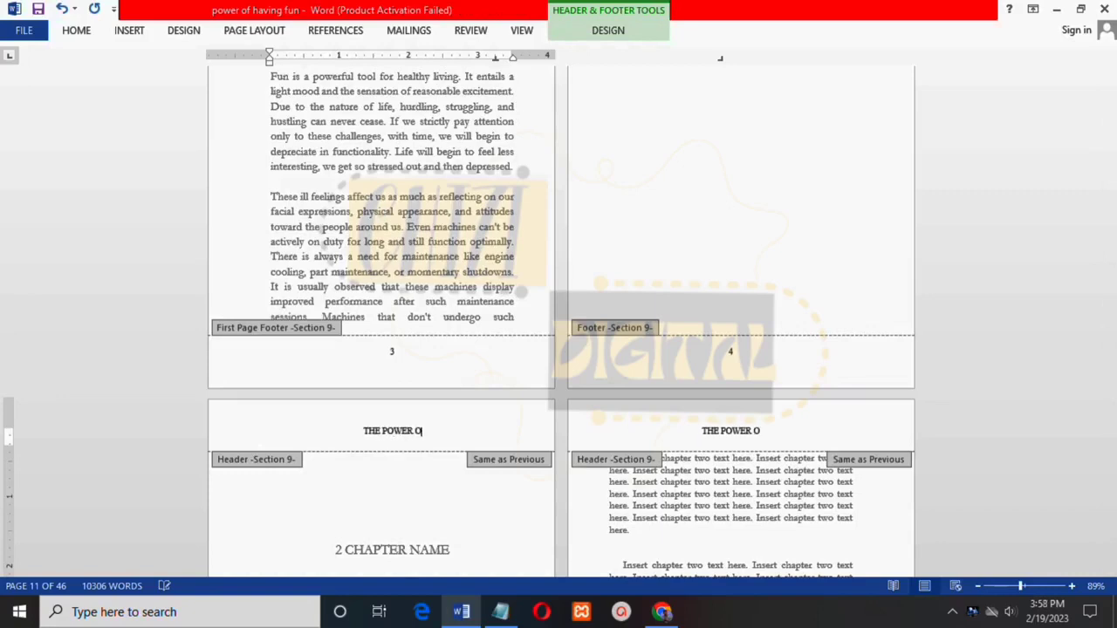
text(F HAVING FUN)
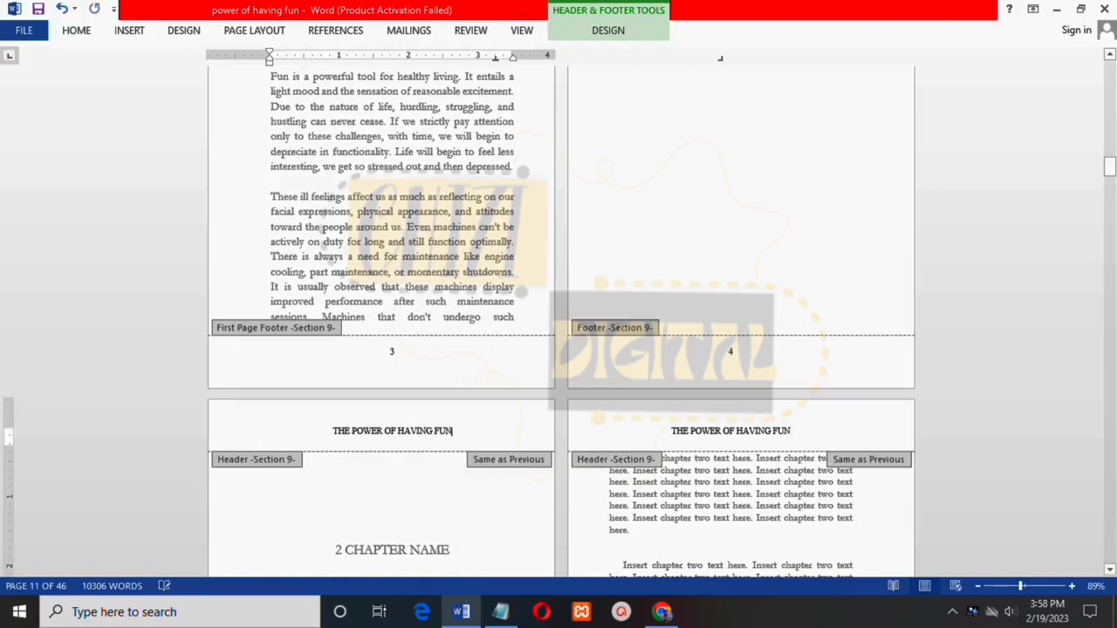
key(Escape)
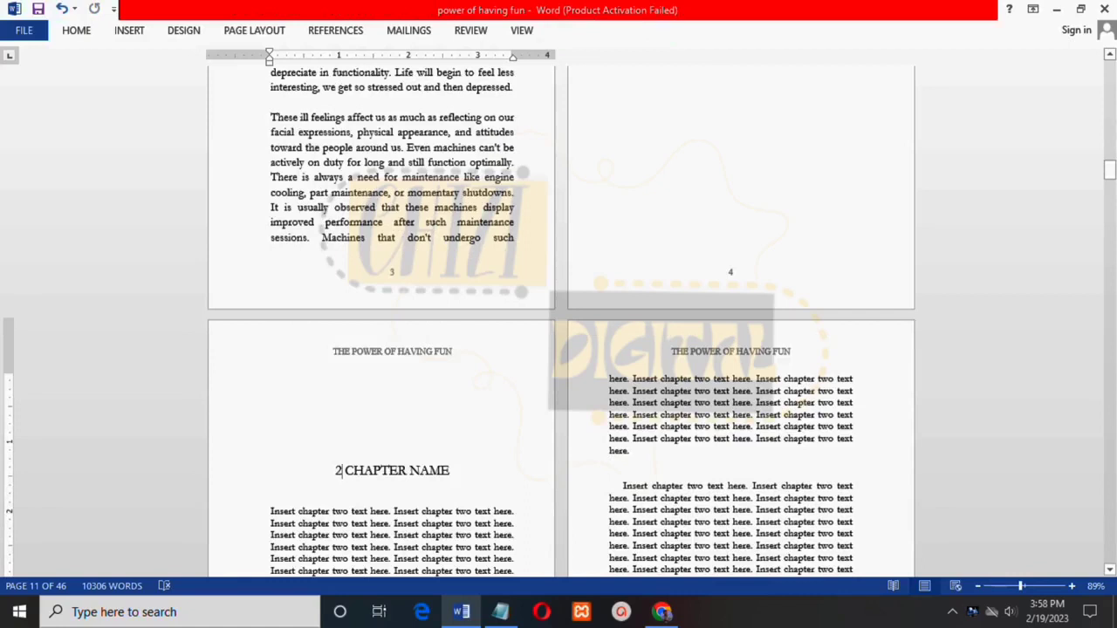
Replace the "2 CHAPTER NAME" heading with "1 WHAT IS FUN"
key(BackSpace)
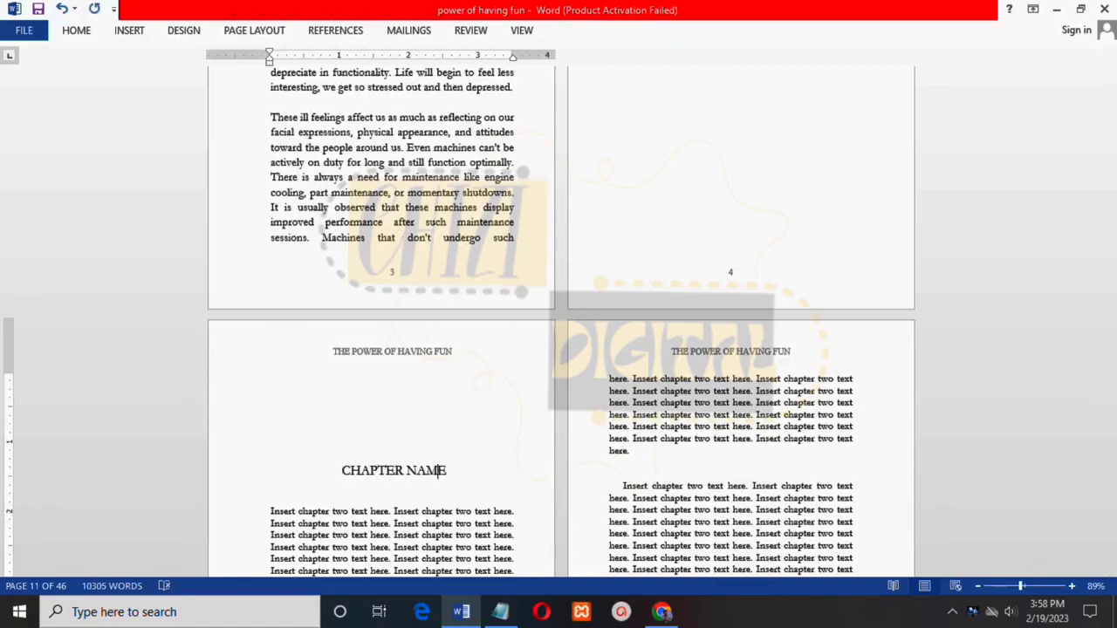
key(BackSpace)
key(BackSpace)
key(BackSpace)
key(BackSpace)
key(BackSpace)
key(BackSpace)
key(BackSpace)
key(BackSpace)
key(BackSpace)
key(BackSpace)
key(BackSpace)
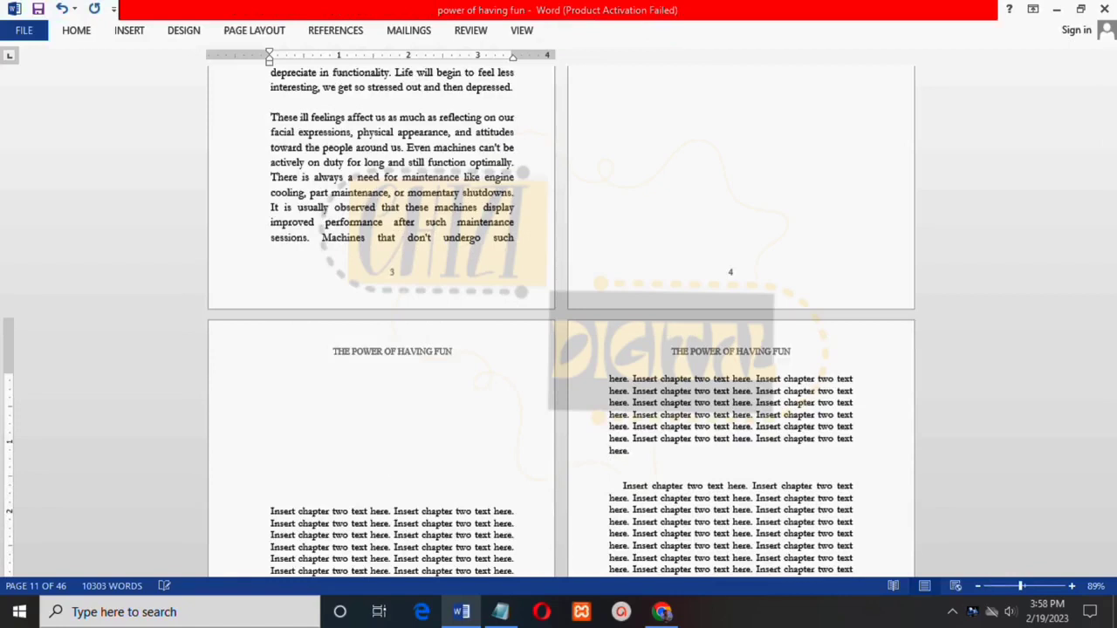
text(WHATV)
key(BackSpace)
text(IS FUN)
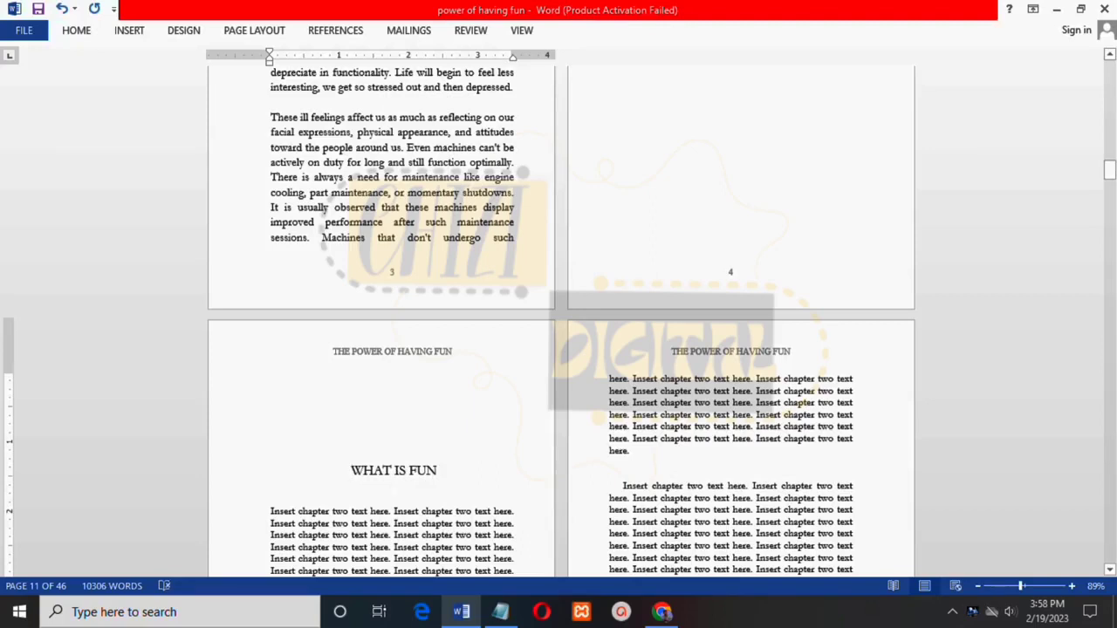
key(Home)
text(1)
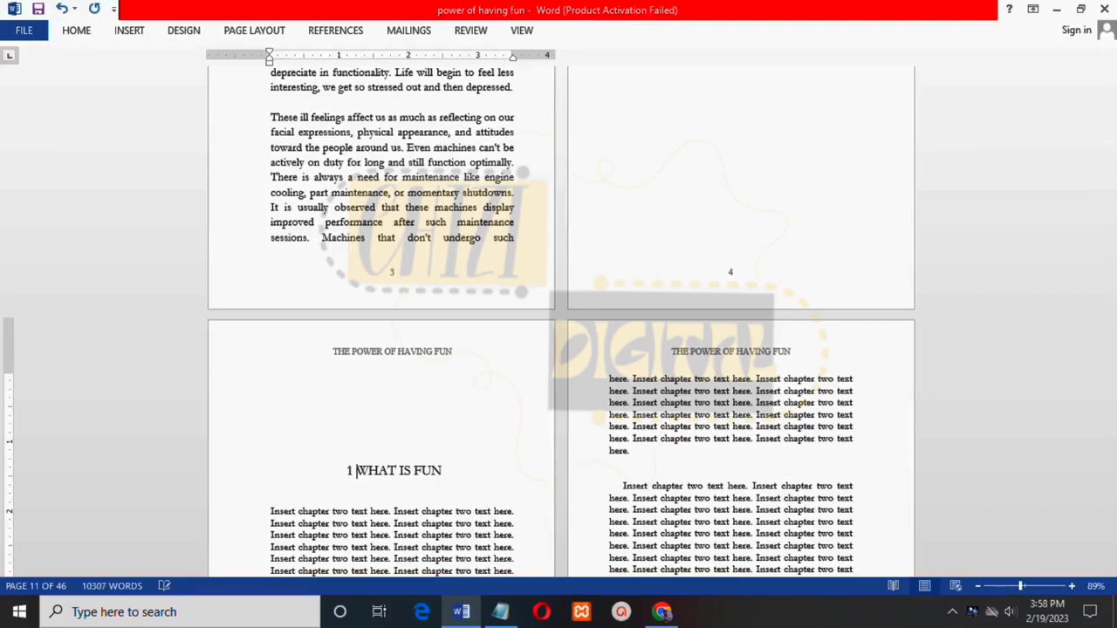
Replace all the placeholder text under the "1 WHAT IS FUN" heading with the body of that chapter copied from the "p of fun" Notepad file
drag(270, 511, 789, 576)
drag(625, 417, 734, 511)
drag(734, 551, 506, 524)
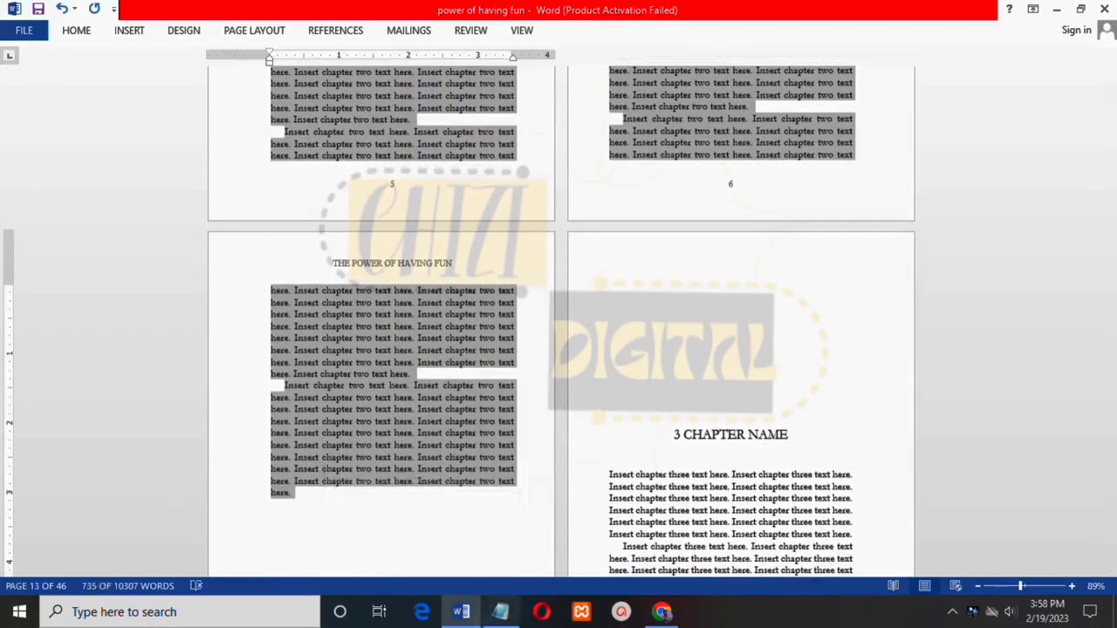
click(500, 612)
click(5, 498)
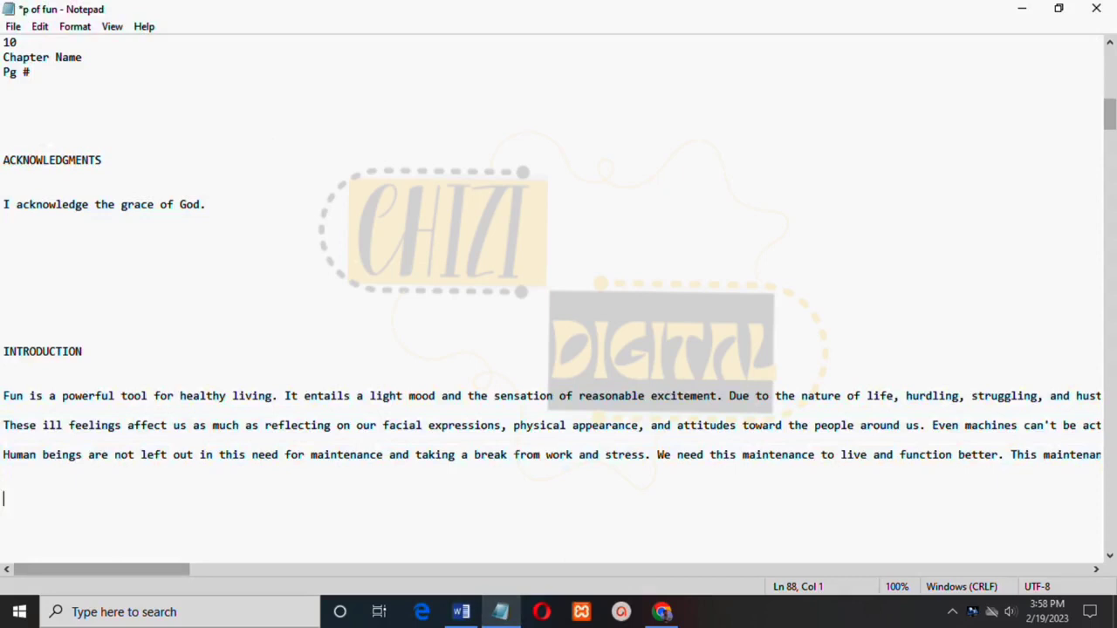
key(Down)
key(Down)
key(Down)
key(Down)
key(Down)
key(Down)
key(Down)
key(Down)
key(Down)
key(Down)
key(Down)
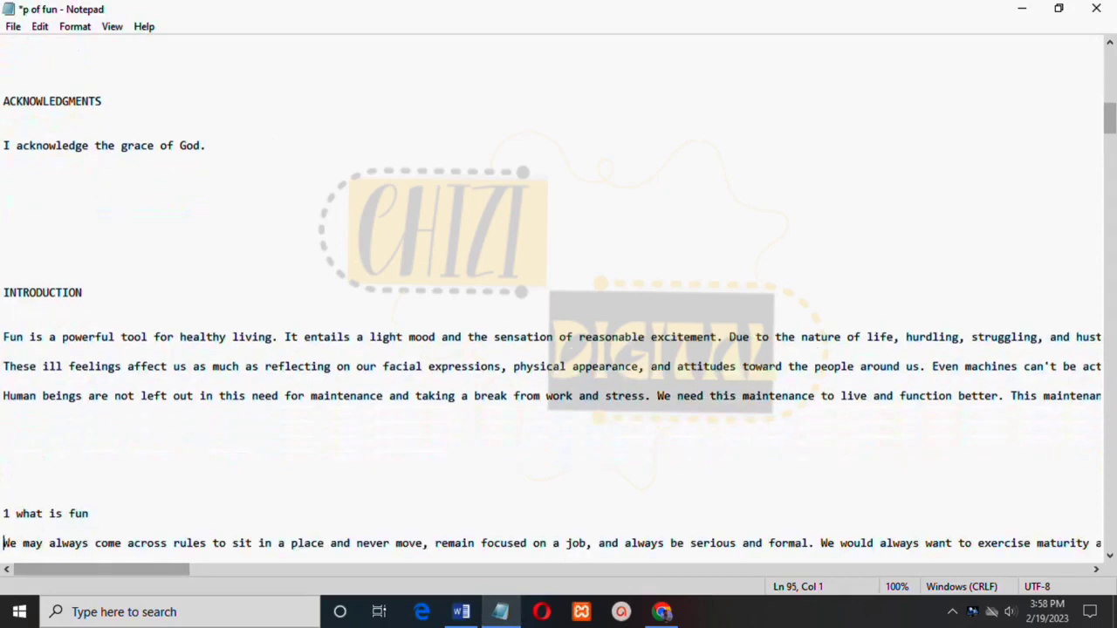
key(Down)
key(Down)
key(Down)
key(Down)
key(Down)
key(Down)
key(Down)
key(Down)
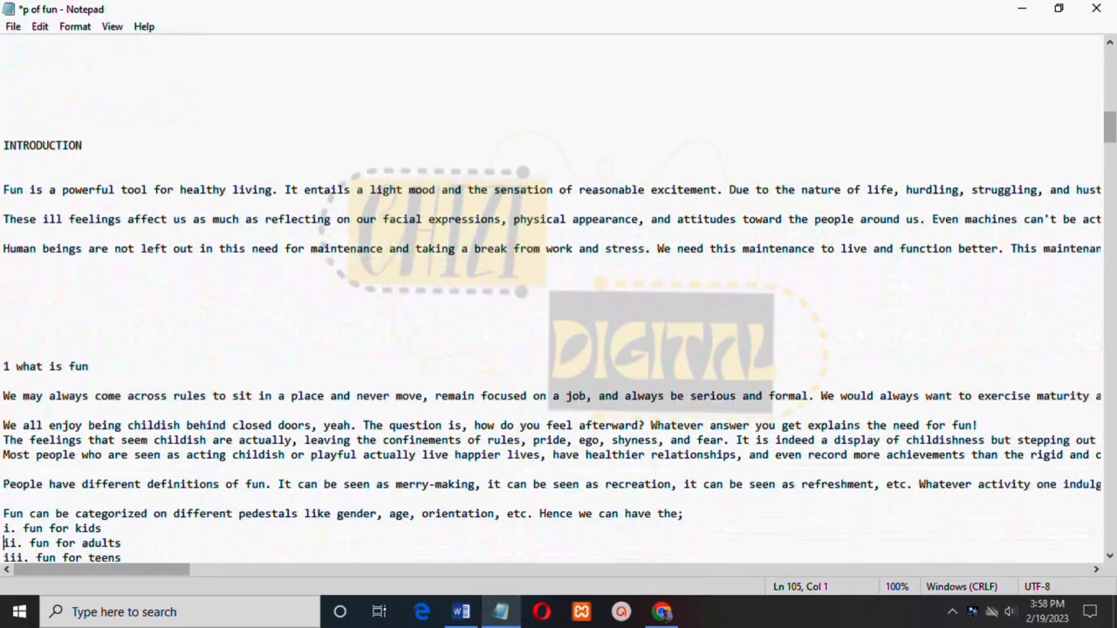
key(Down)
key(Down)
key(Down)
key(Down)
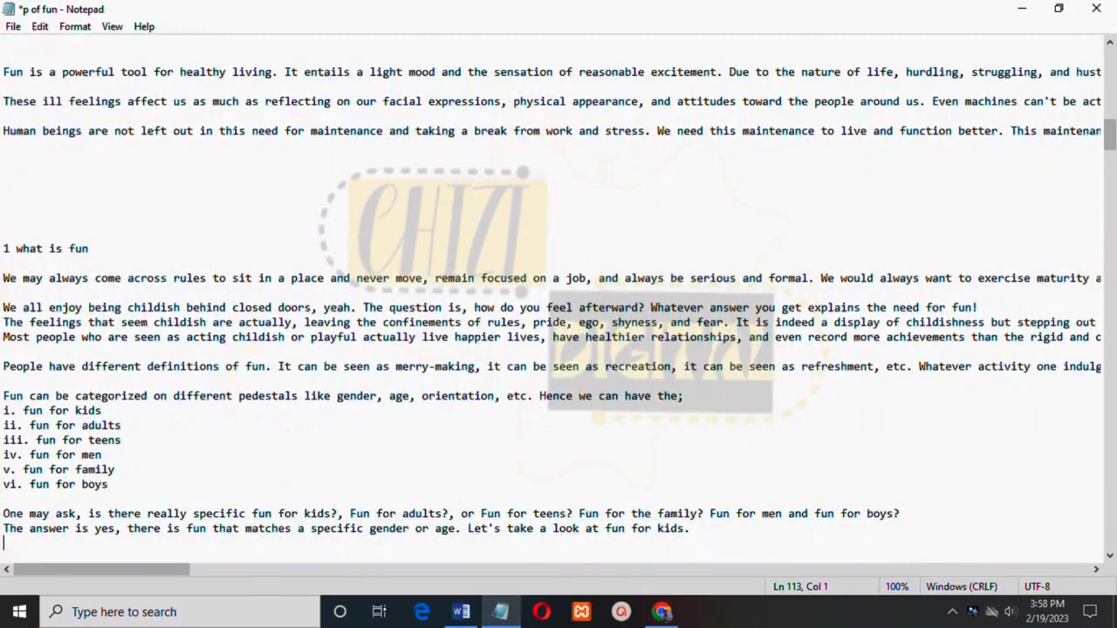
drag(4, 278, 3, 484)
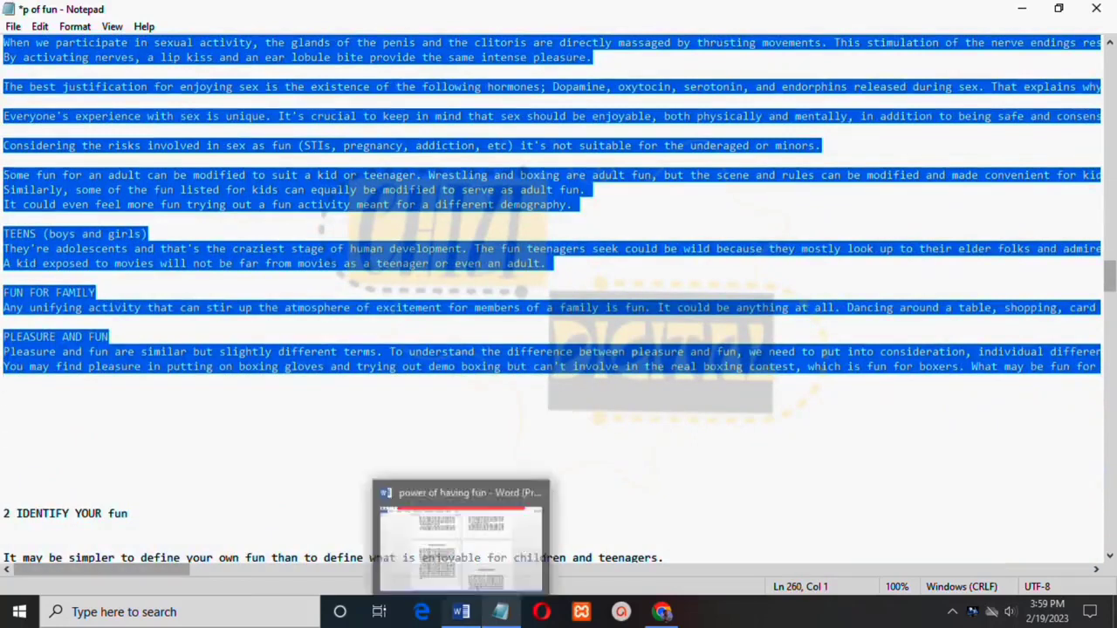
click(461, 611)
key(ctrl+v)
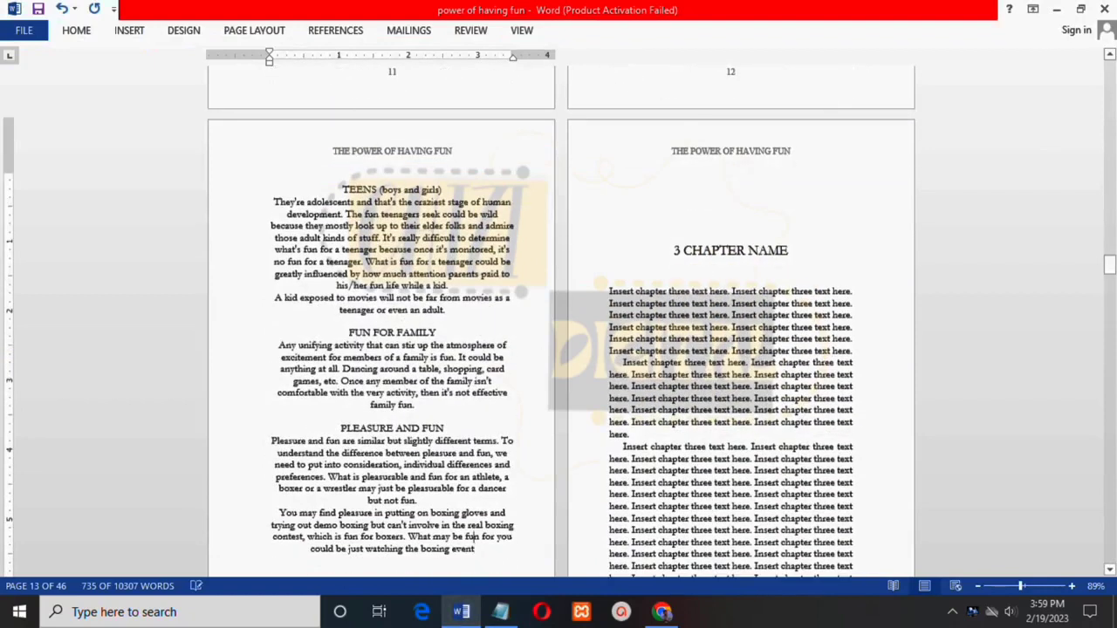
Increase the font size of all the pasted chapter text, from the first paragraph through the end of the "PLEASURE AND FUN" section
scroll(558, 314, up, 10)
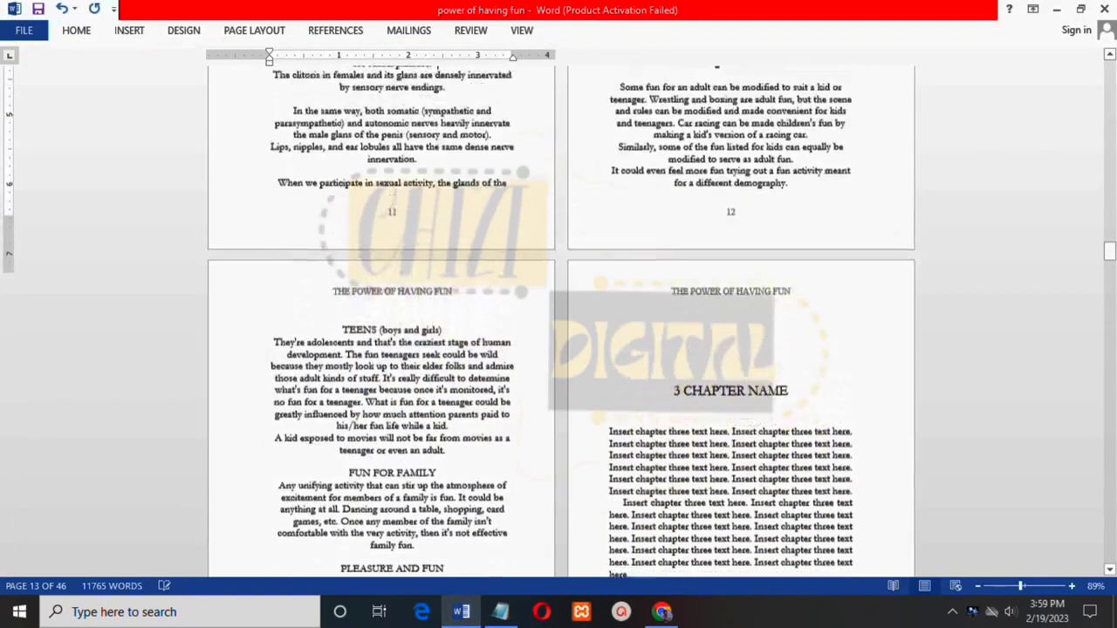
scroll(559, 314, up, 8)
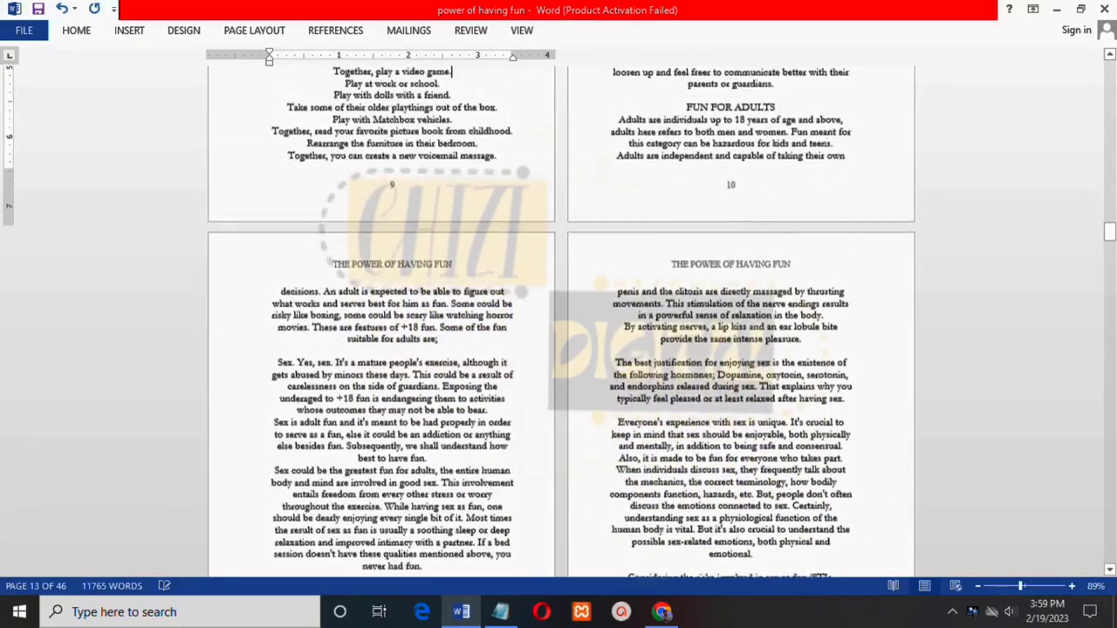
scroll(558, 315, up, 10)
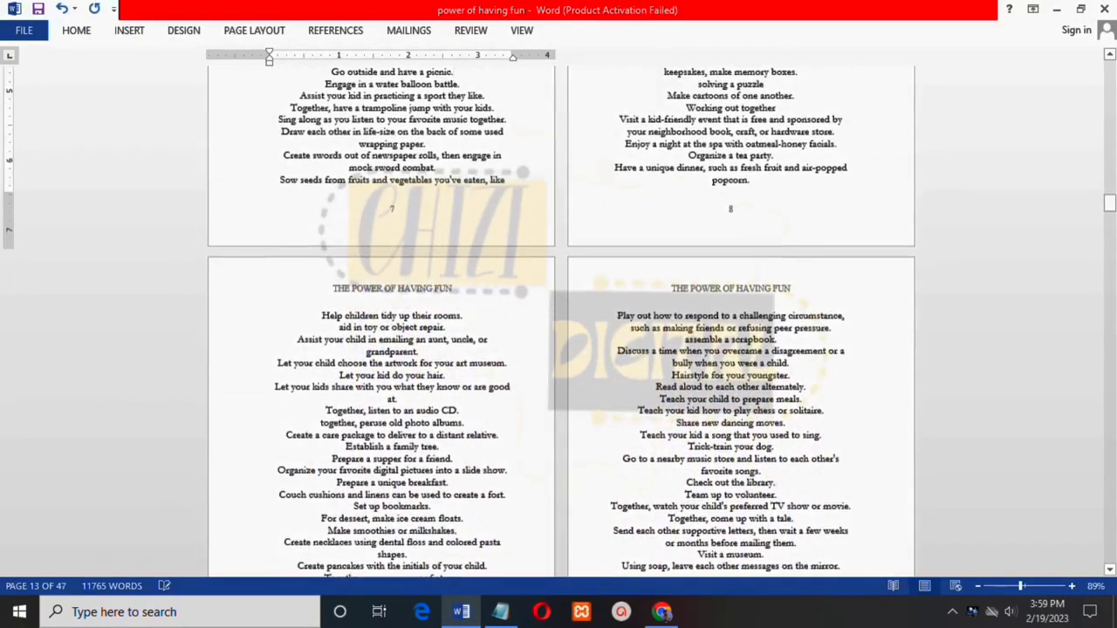
scroll(559, 314, up, 7)
scroll(558, 314, up, 10)
scroll(559, 314, up, 12)
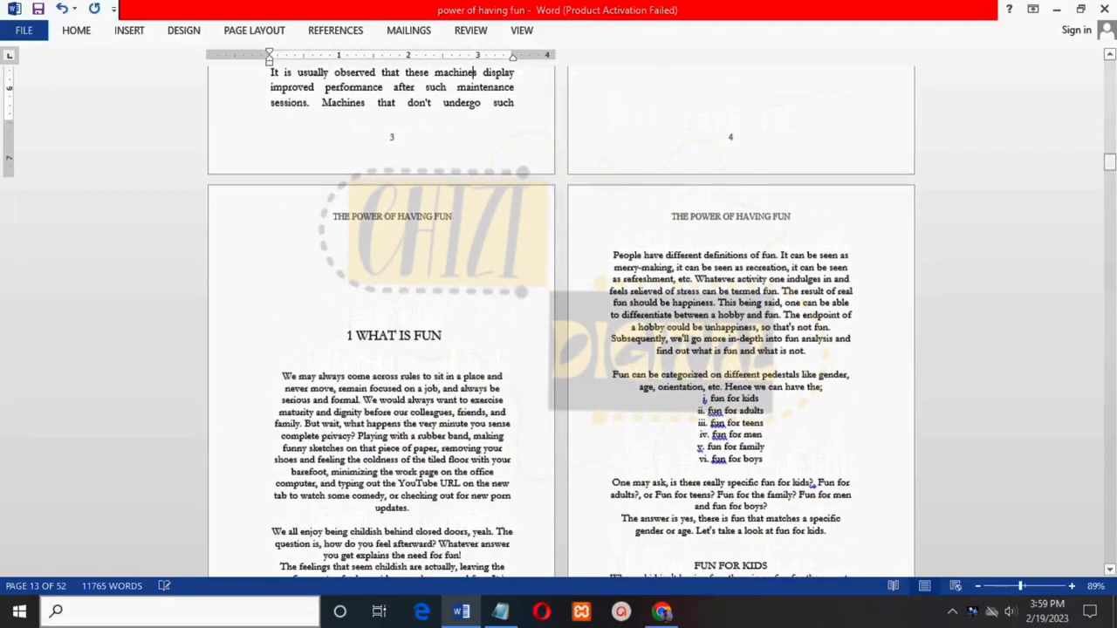
key(ctrl+a)
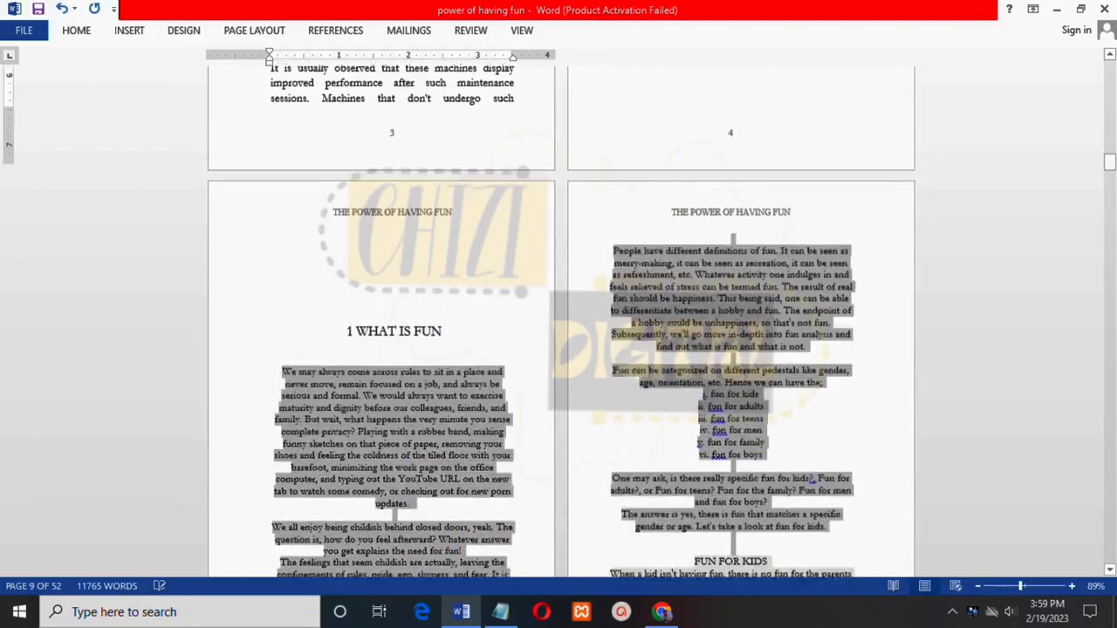
scroll(558, 315, down, 15)
scroll(558, 314, down, 15)
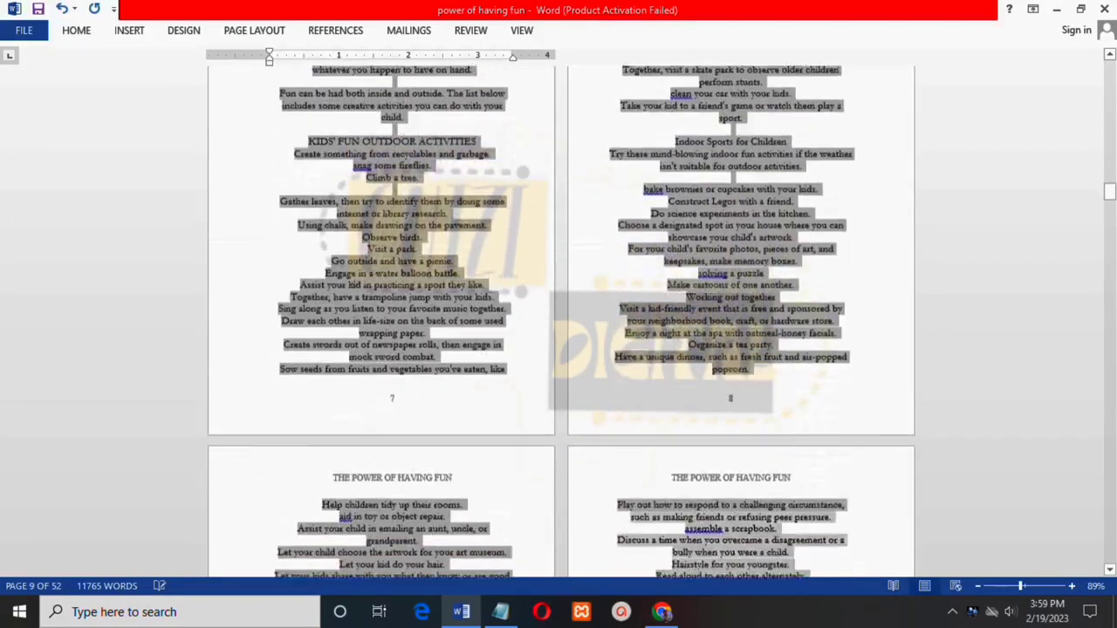
scroll(559, 314, down, 10)
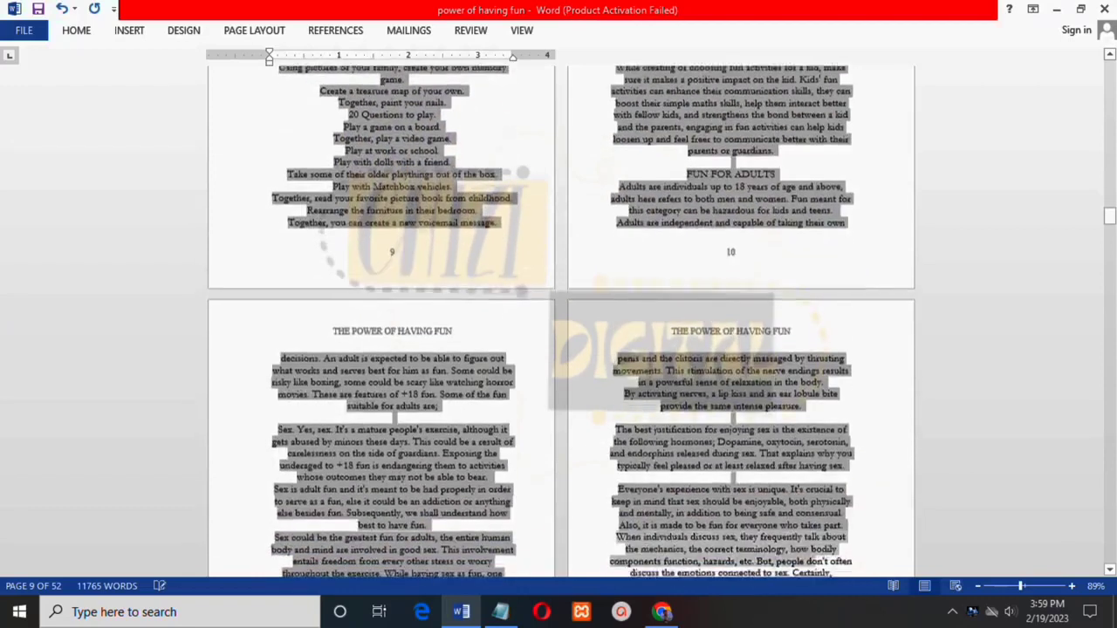
scroll(559, 314, down, 5)
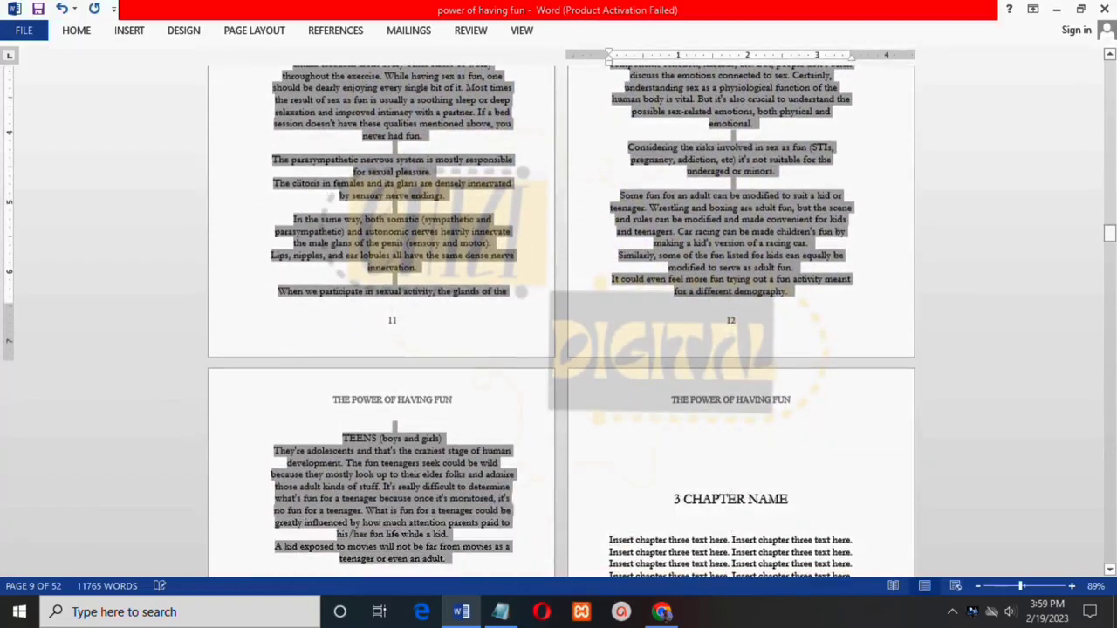
scroll(558, 315, down, 6)
scroll(559, 314, down, 3)
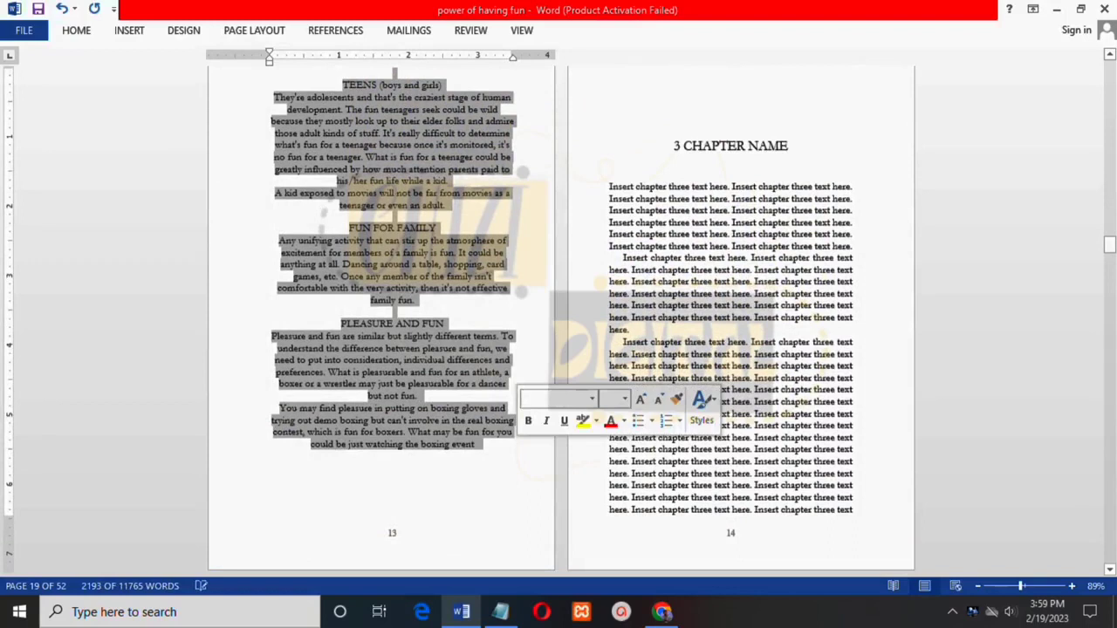
click(76, 31)
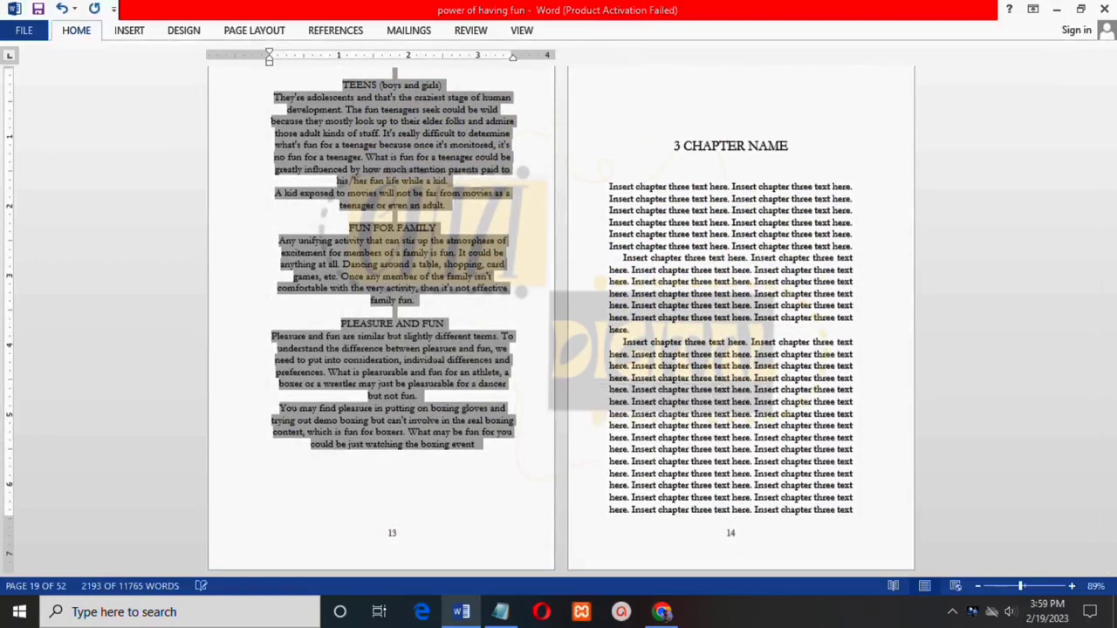
click(237, 58)
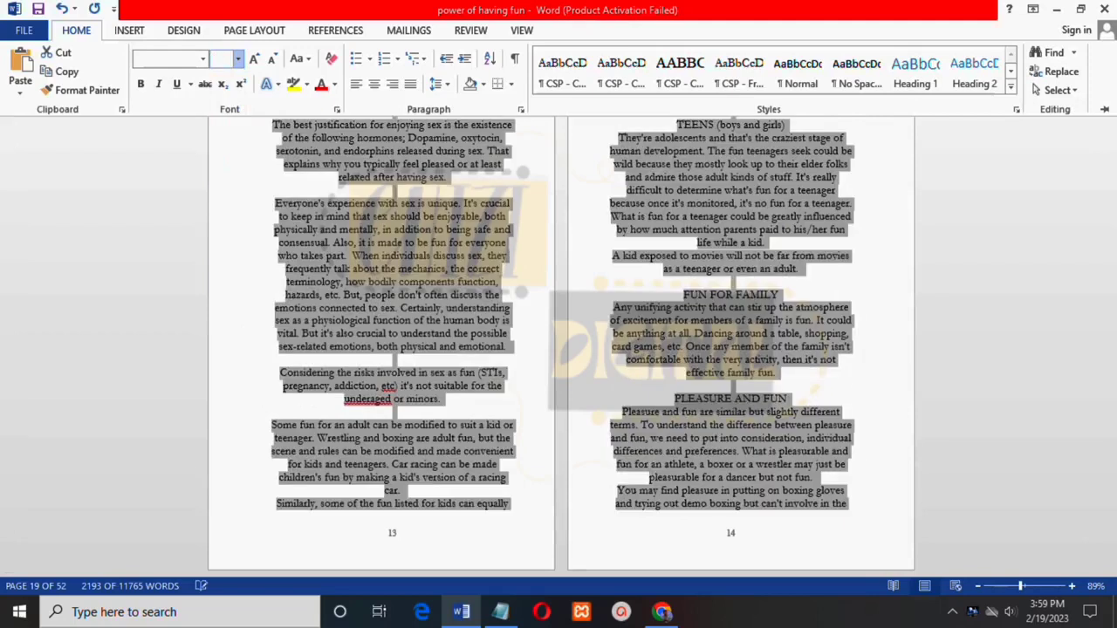
Justify the pasted "1 WHAT IS FUN" chapter text and set its line spacing to 1.15
click(410, 84)
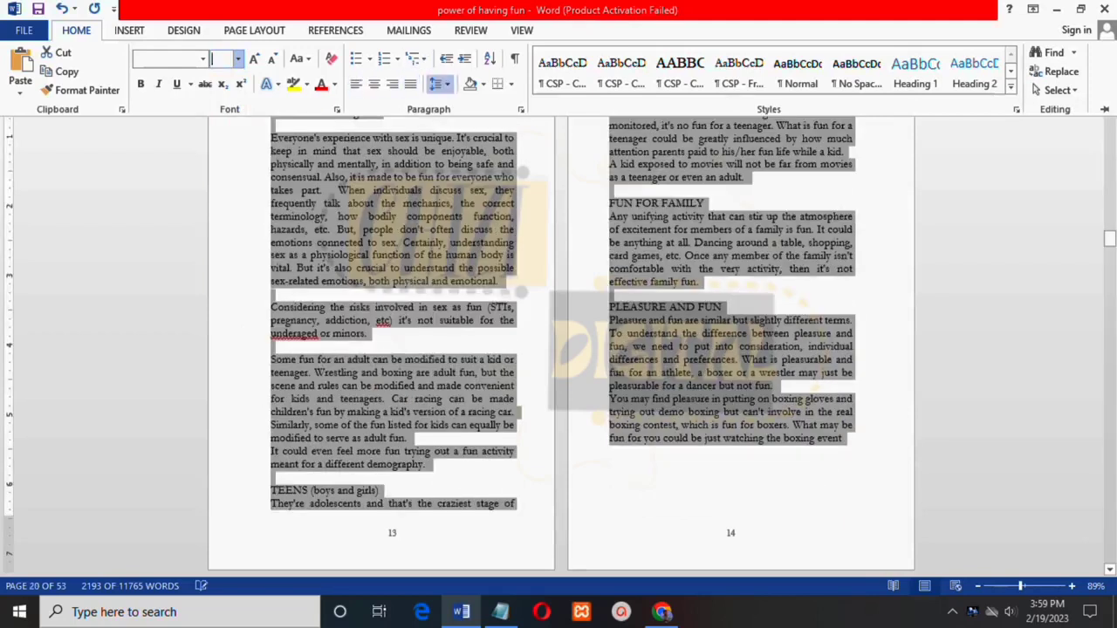
click(439, 84)
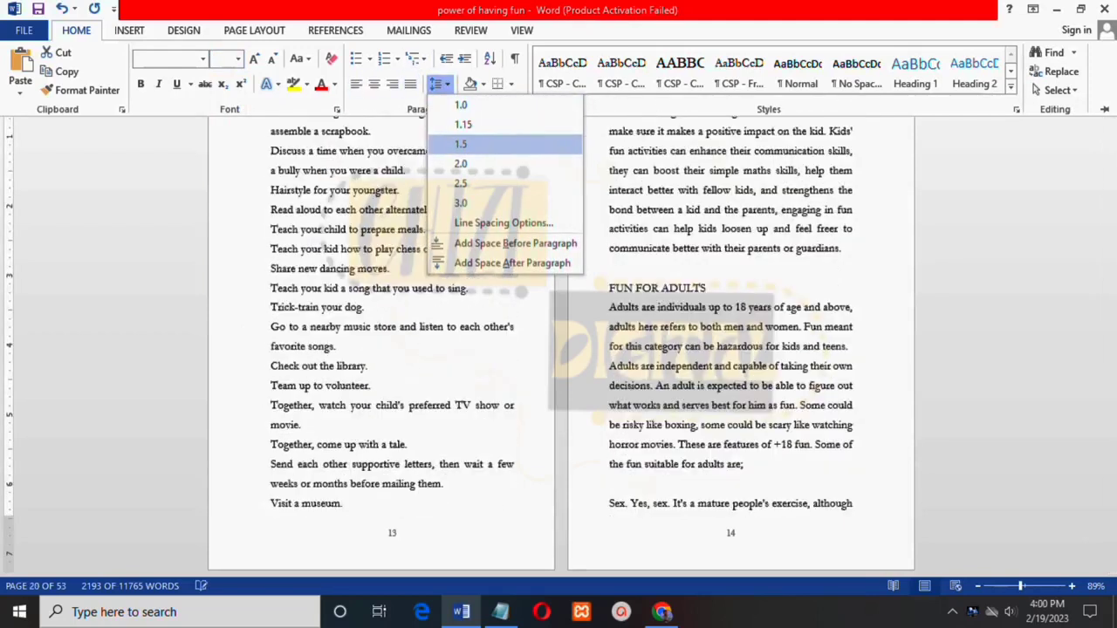
click(464, 125)
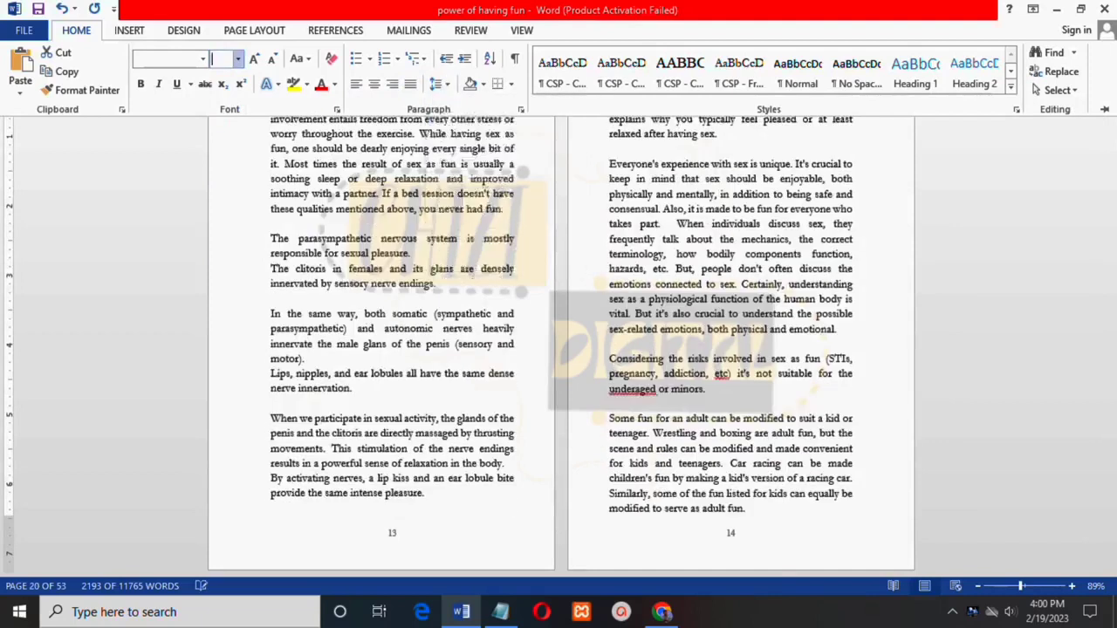
click(446, 179)
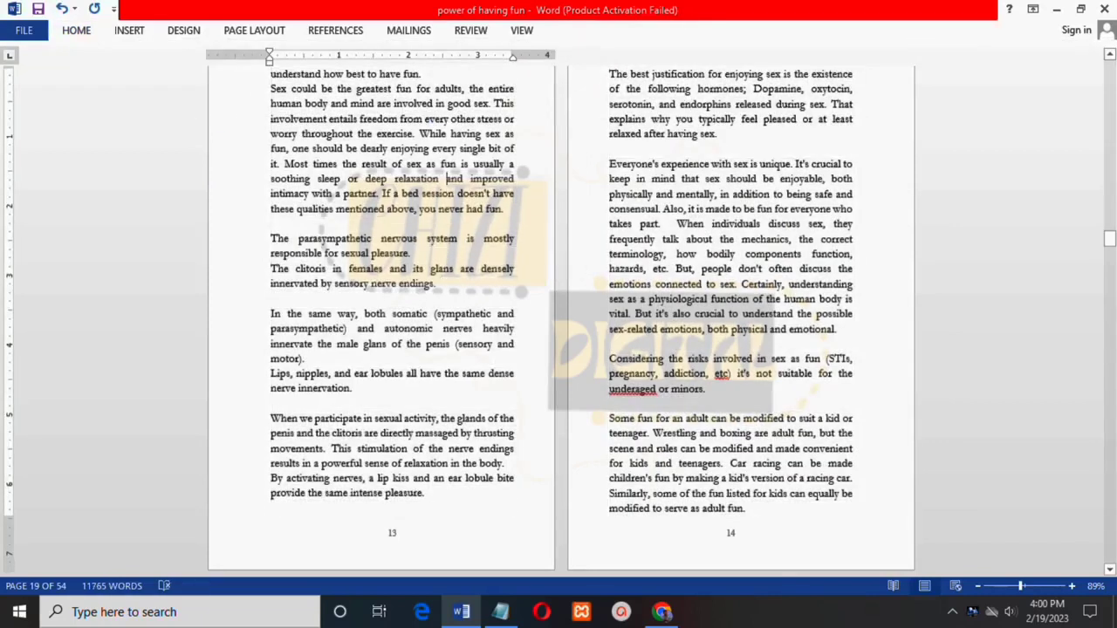
Correct the flagged word "assemble" in "assemble a scrapbook" to "Assemble" using the suggested correction
right_click(634, 388)
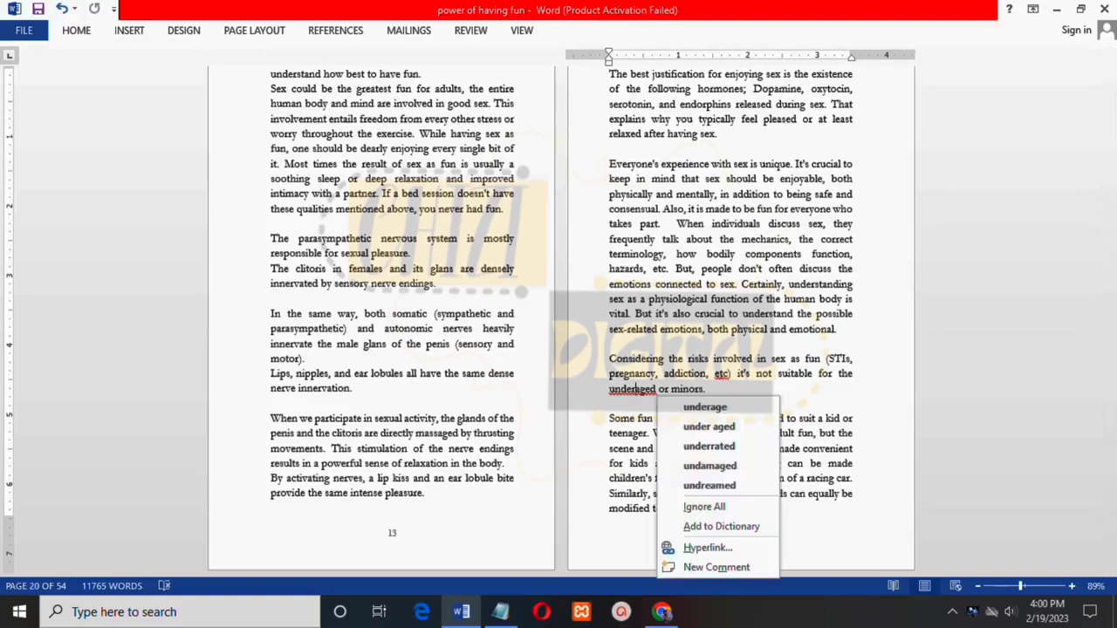
key(Escape)
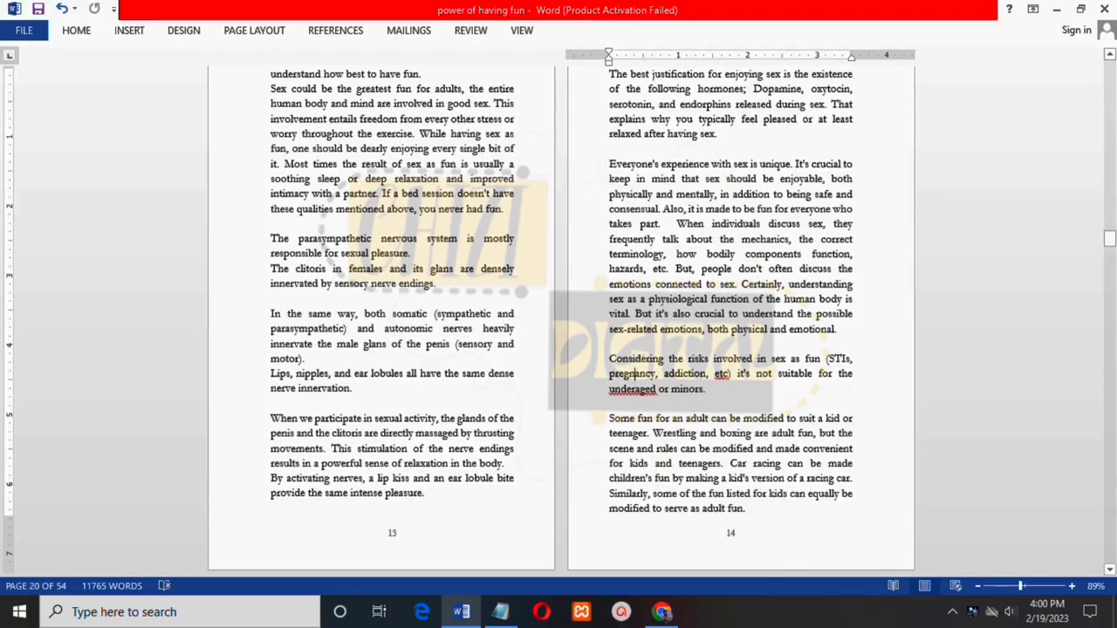
scroll(635, 214, up, 6)
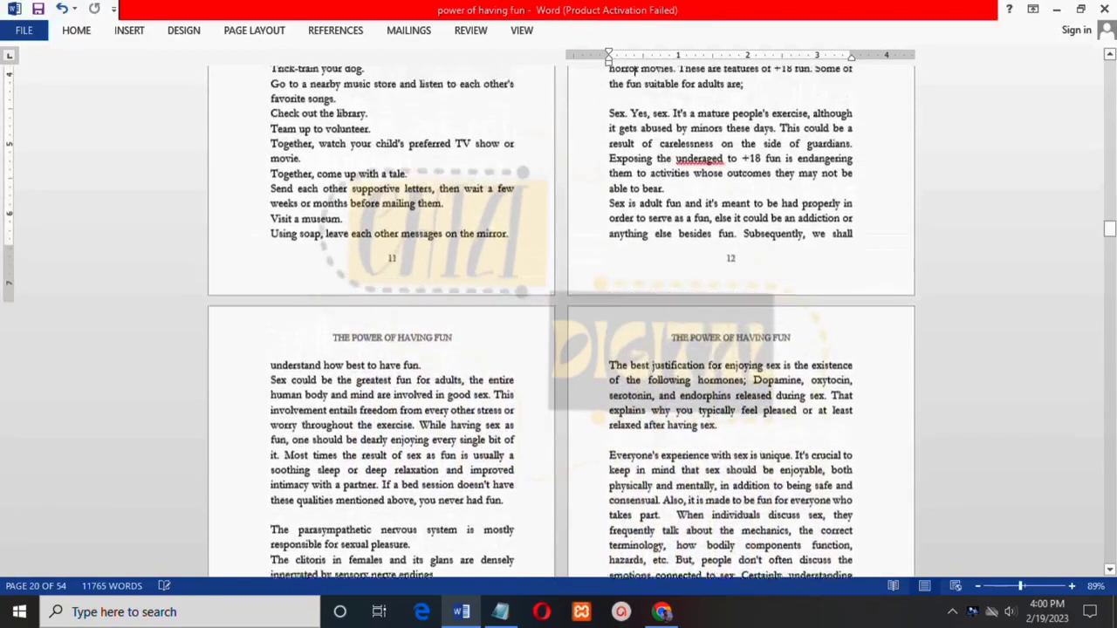
scroll(634, 213, up, 7)
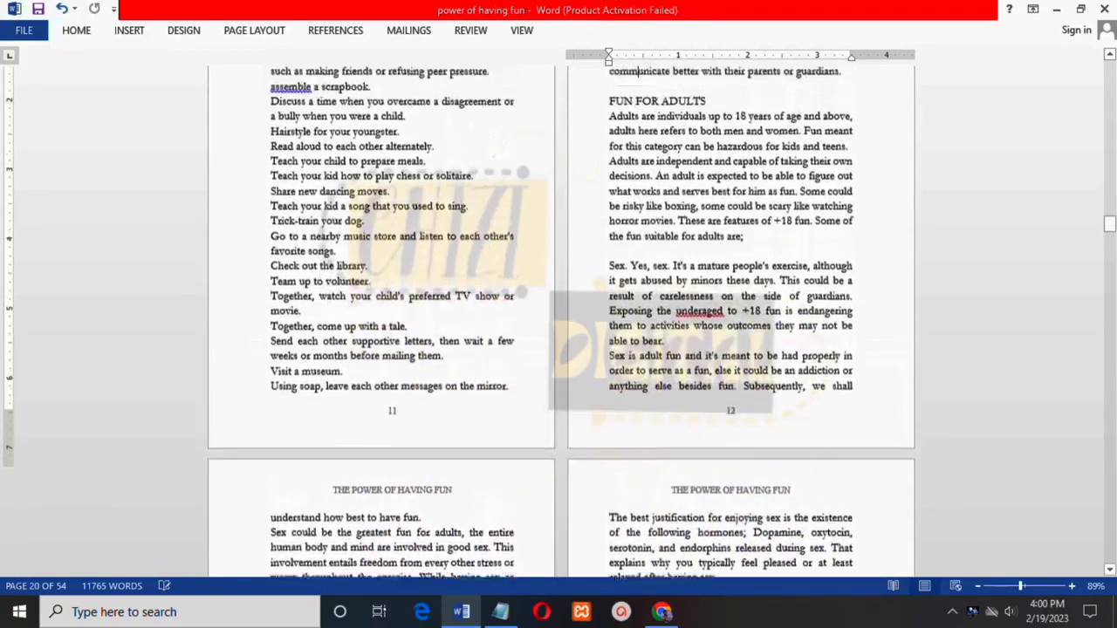
scroll(635, 72, up, 2)
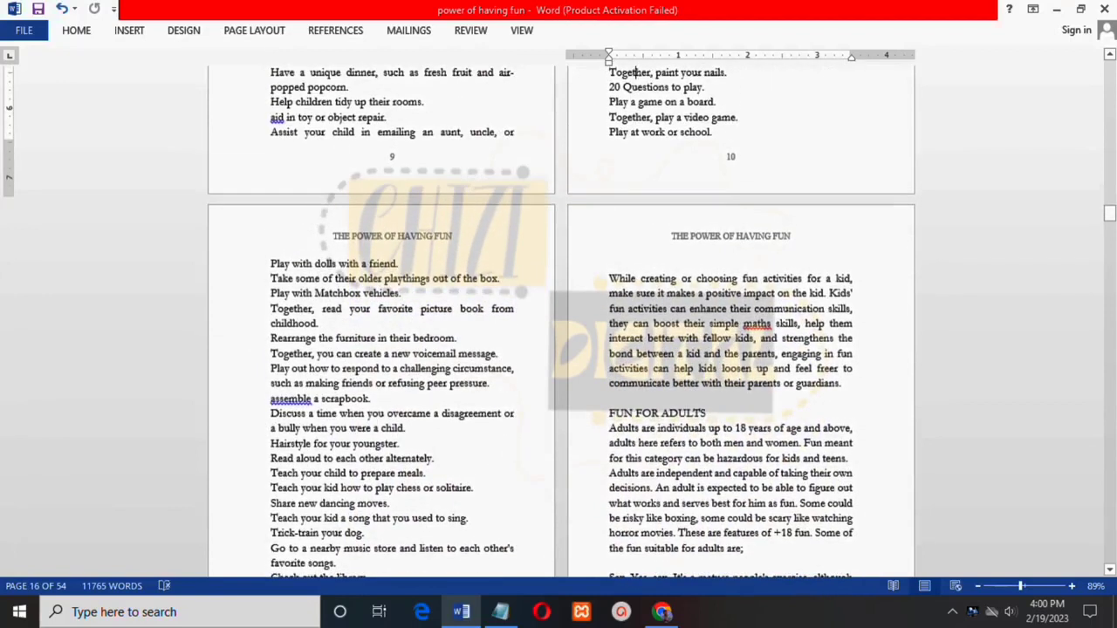
click(310, 399)
right_click(312, 399)
click(358, 416)
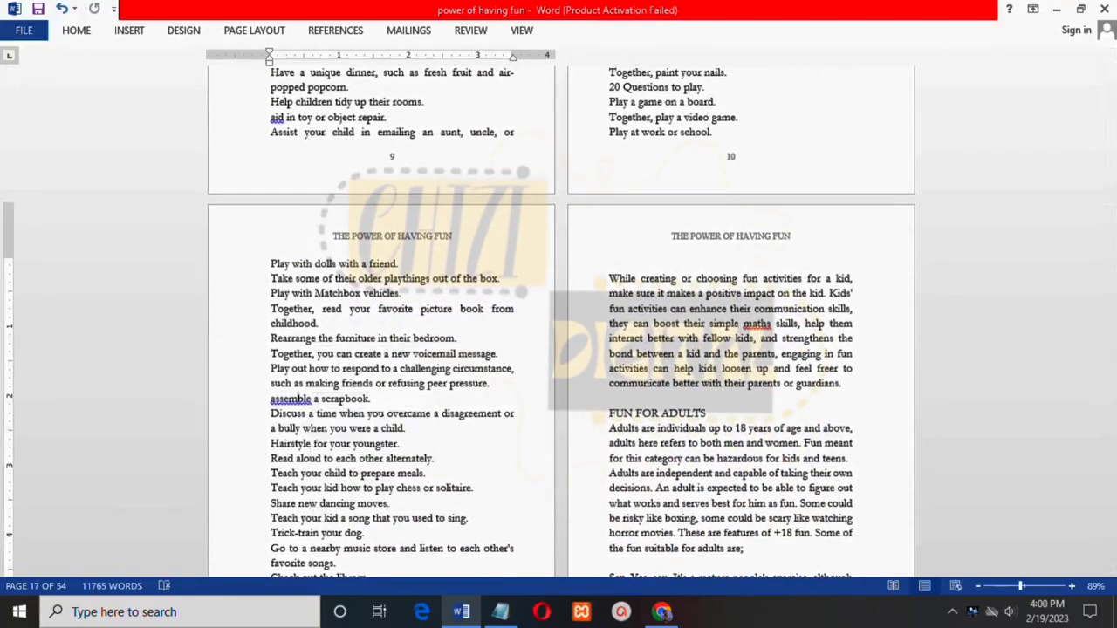
Correct "maths" to "math" in the paragraph on choosing kids' fun activities, using the spelling suggestion
click(766, 326)
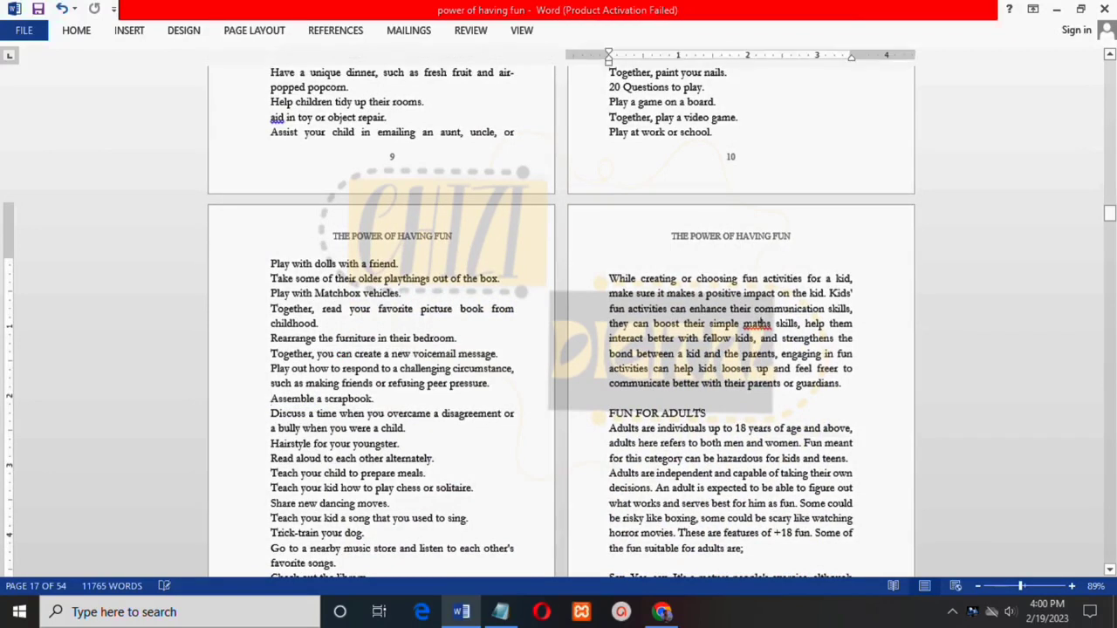
right_click(768, 328)
click(810, 341)
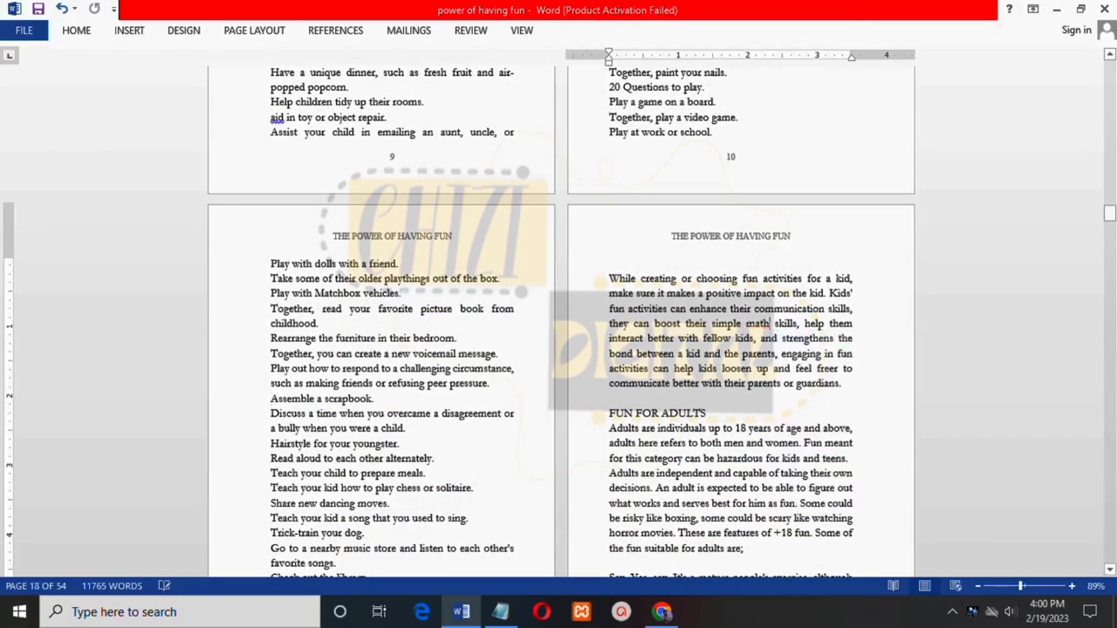
scroll(768, 323, up, 3)
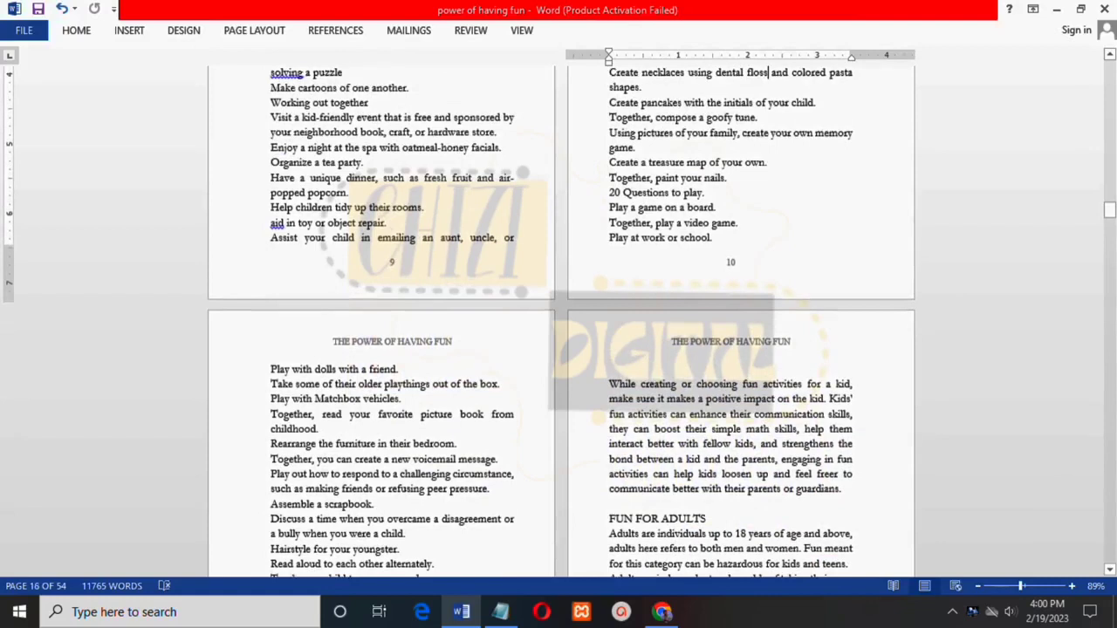
Correct the flagged word "aid" in "aid in toy or object repair" using the suggested correction
click(278, 223)
right_click(278, 223)
click(318, 239)
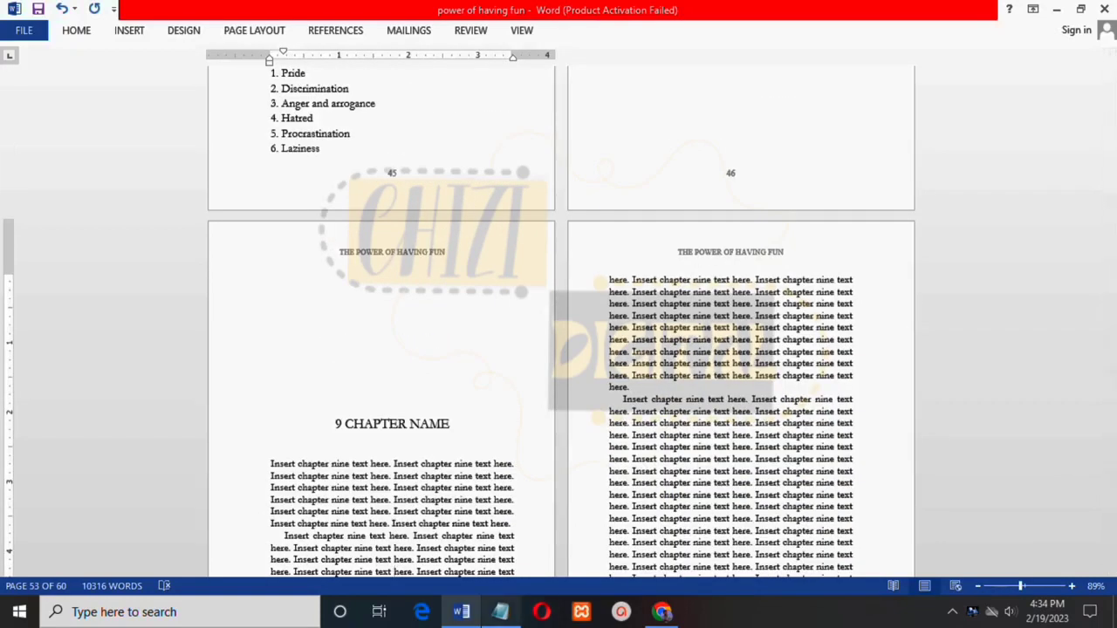
Check the next section title in the Notepad manuscript and replace the "9 CHAPTER NAME" heading in Word with "CONCLUSION"
click(500, 612)
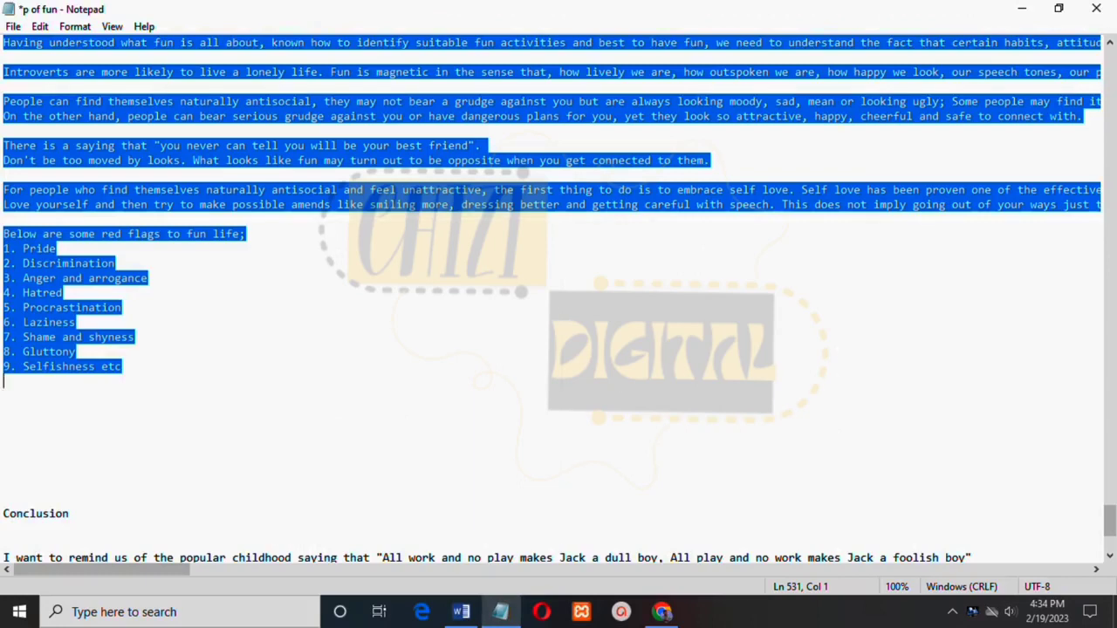
double_click(36, 514)
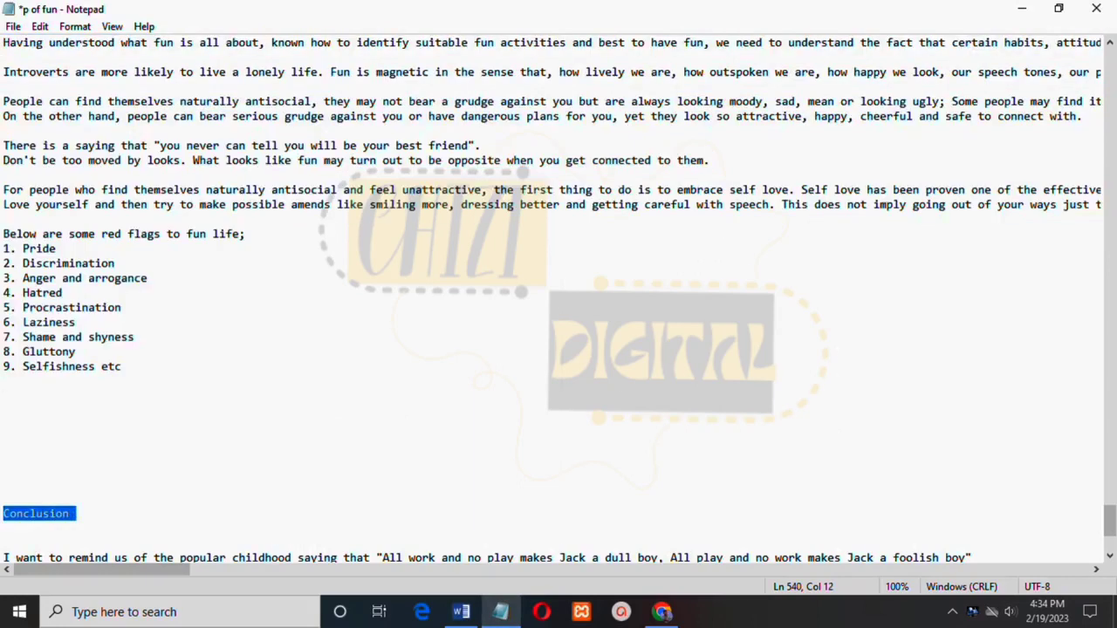
key(alt+Tab)
drag(335, 424, 452, 424)
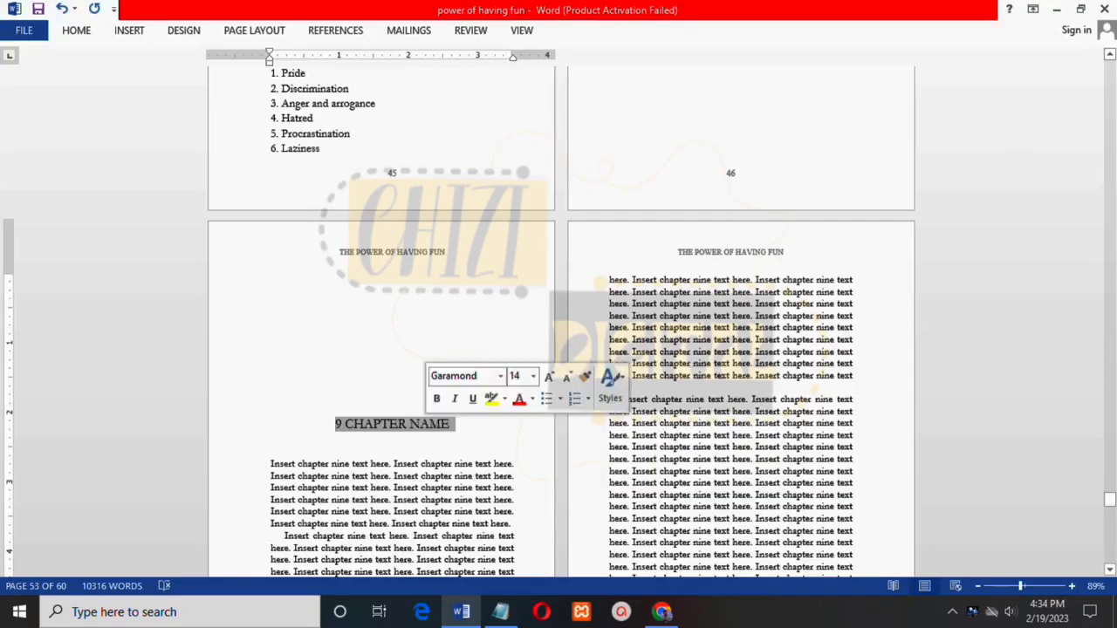
text(CONCLUSION)
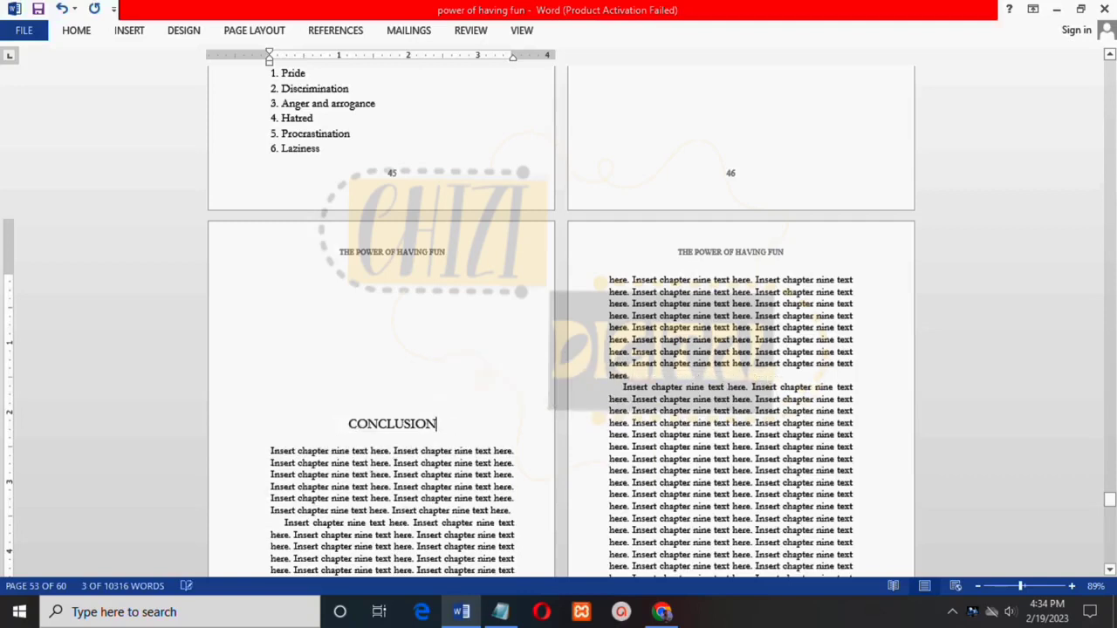
Replace all the chapter nine and ten placeholder content below "CONCLUSION" with the two conclusion paragraphs from the Notepad manuscript
drag(271, 451, 502, 490)
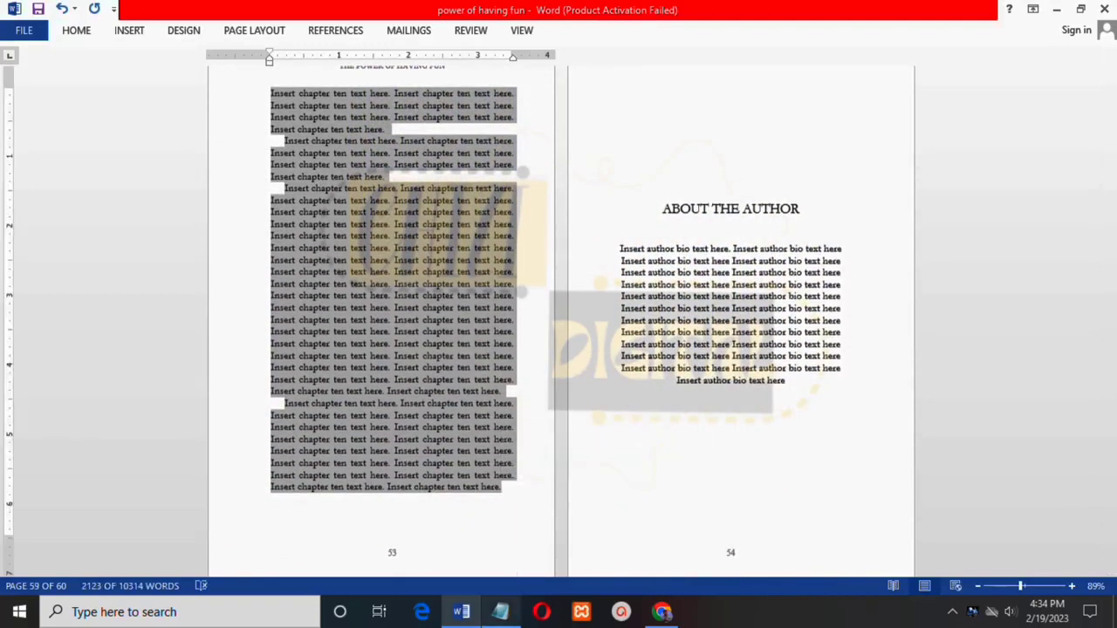
click(500, 611)
scroll(552, 300, down, 5)
drag(5, 337, 5, 381)
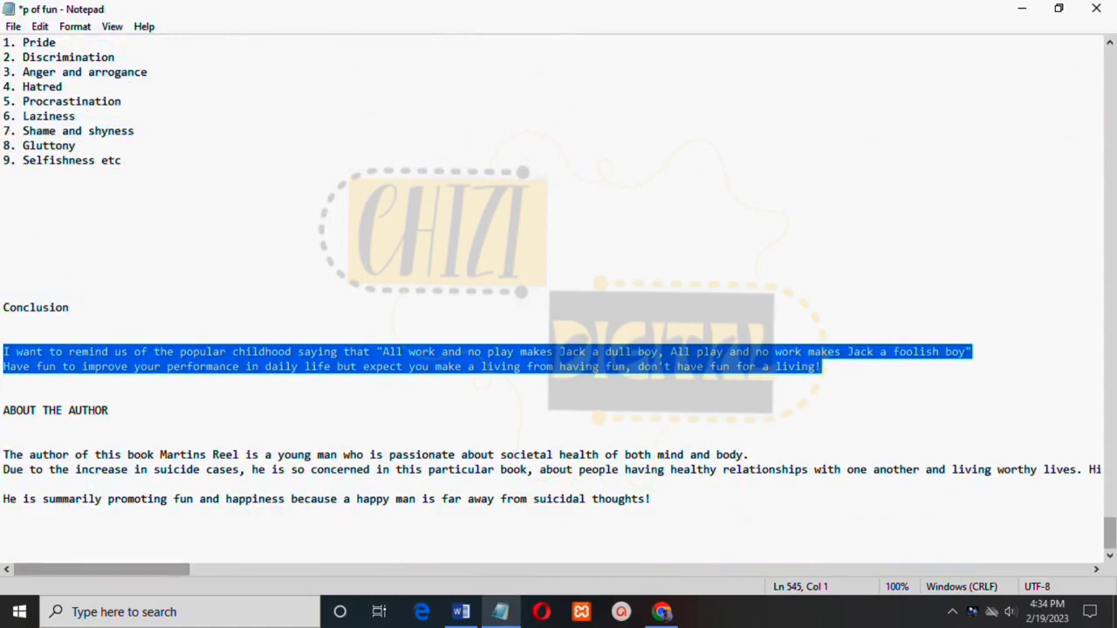
click(461, 611)
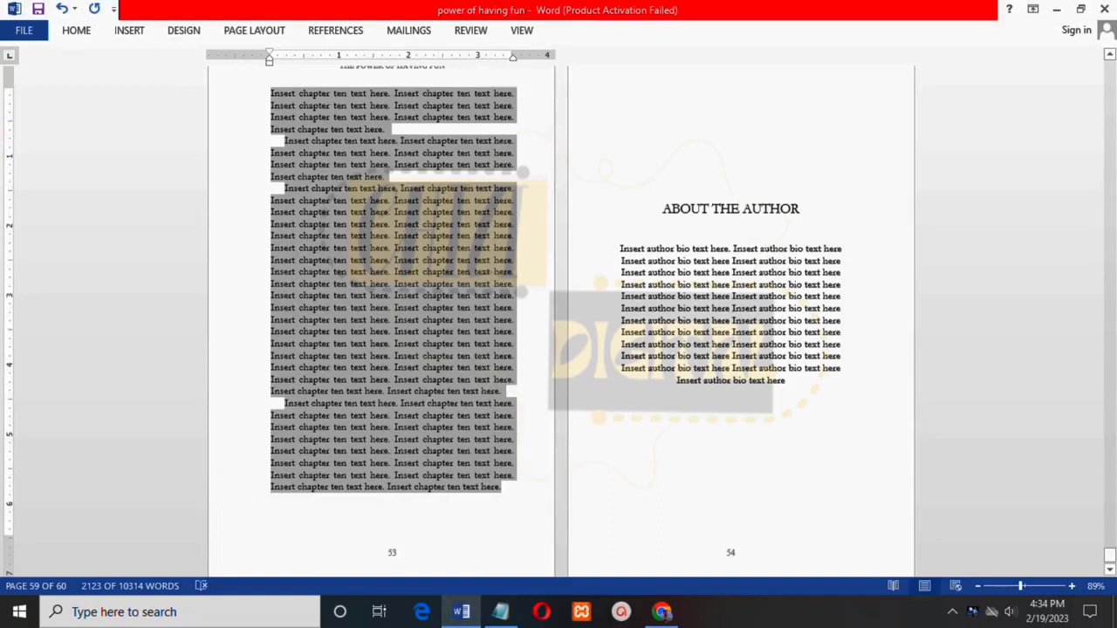
text(CONCLUSION I want to remind us of the popular childhood saying that "All work and no play makes Jack a dull boy, All play and no work makes Jack a foolish boy" Have fun to improve your performance in daily life but expect you make a living from having fun, don't have fun for a living!)
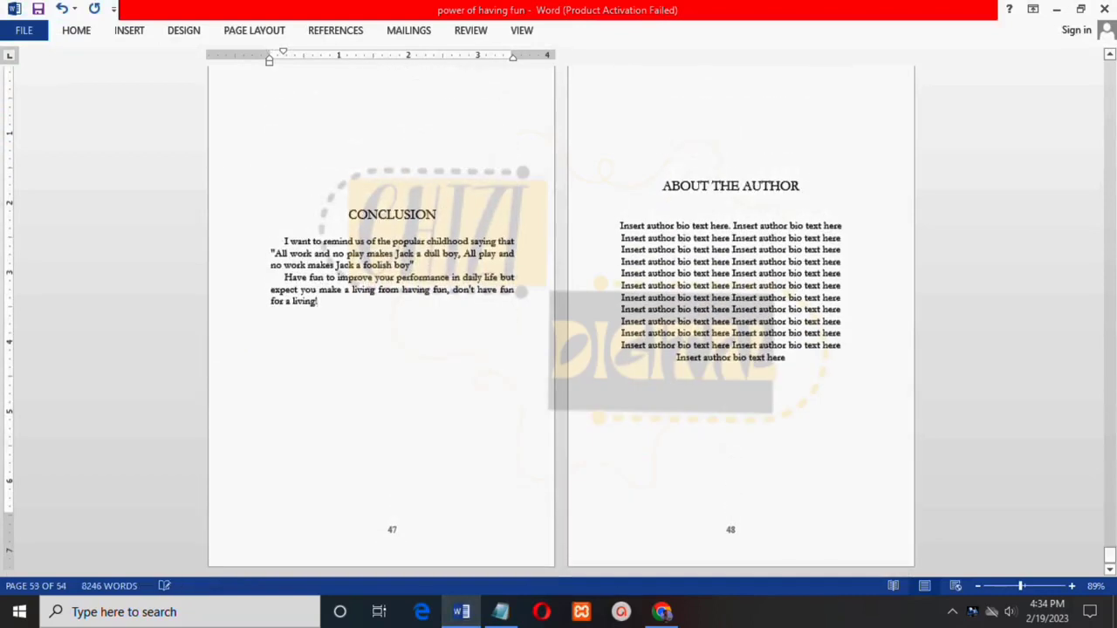
Set the two conclusion paragraphs to font size 12 and line spacing 1.15
drag(284, 241, 319, 302)
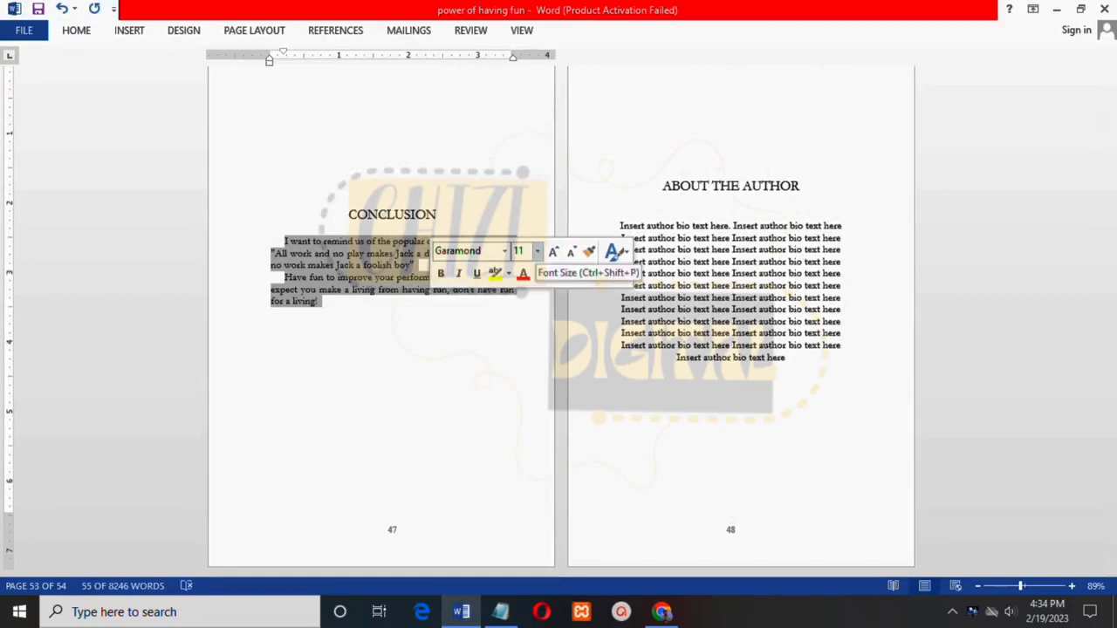
click(537, 250)
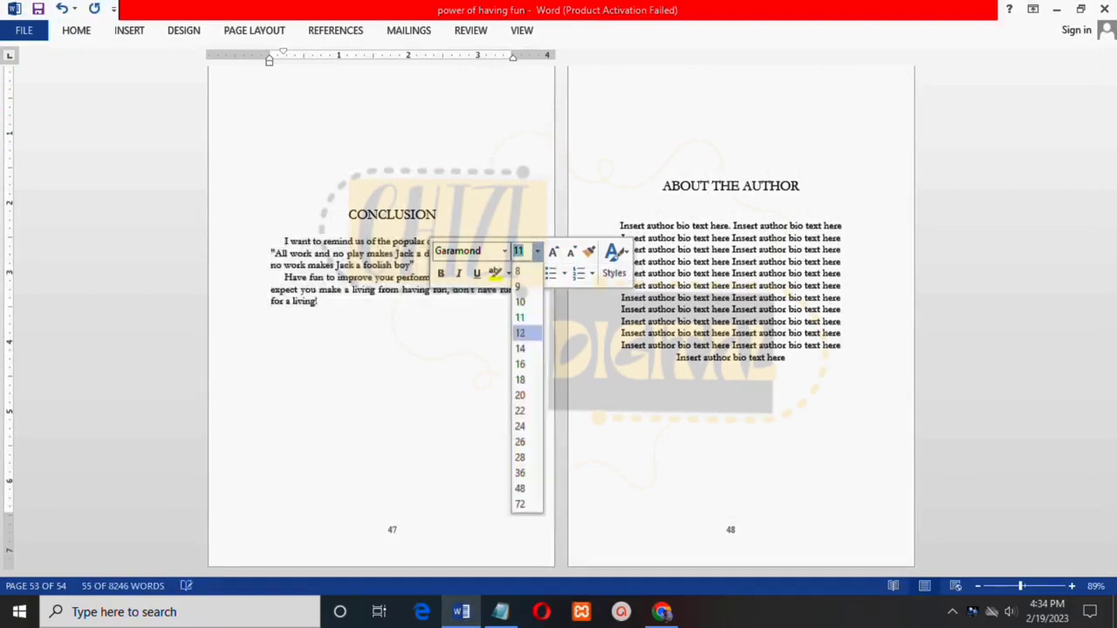
click(520, 333)
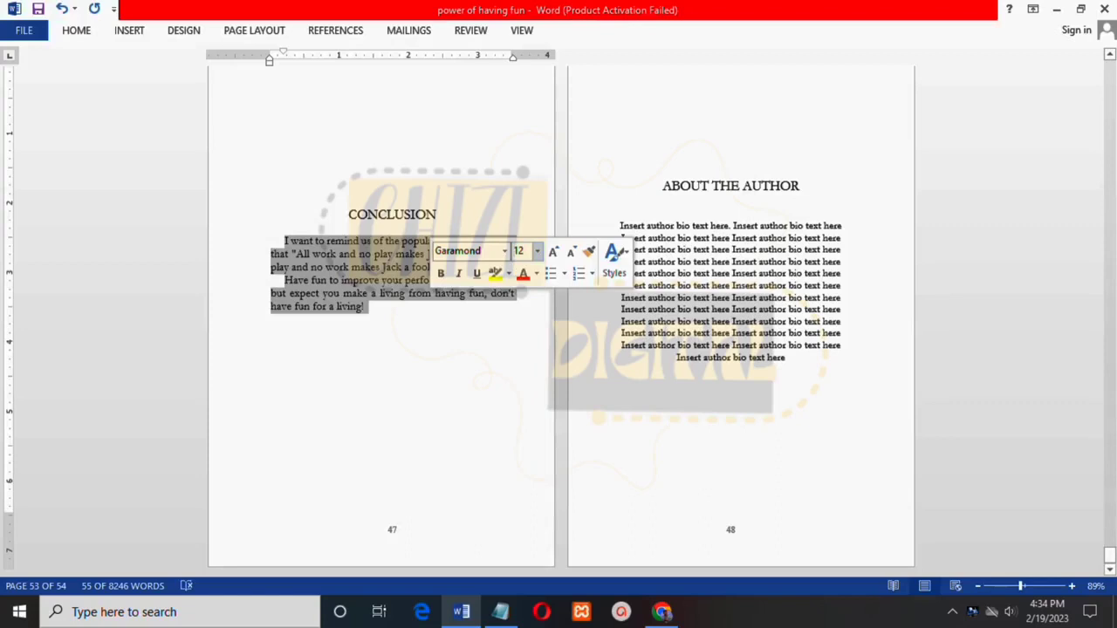
click(76, 31)
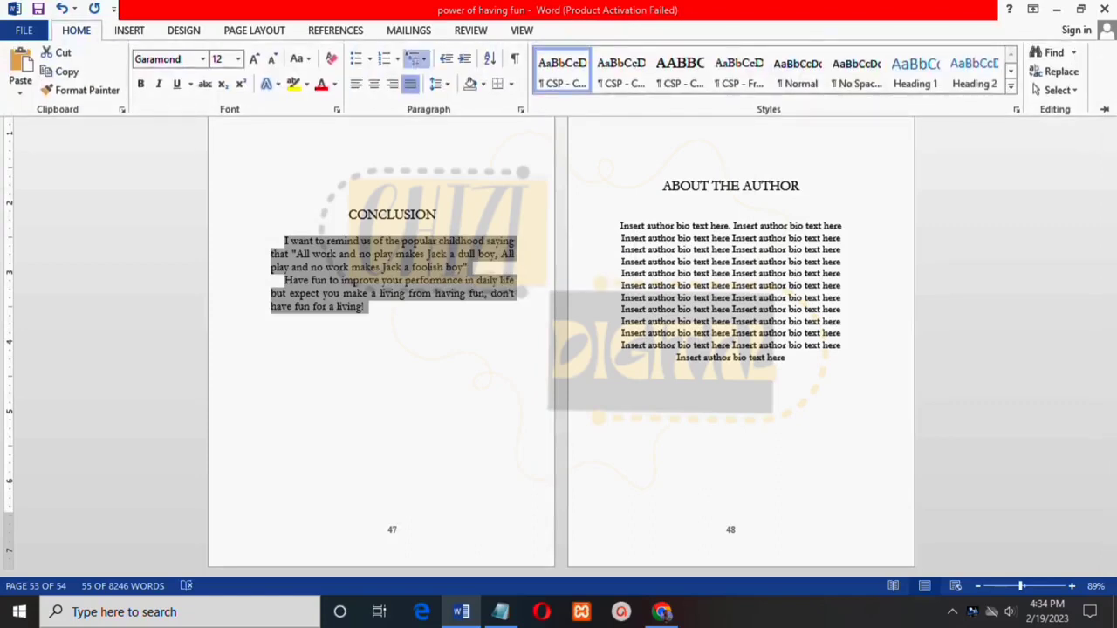
click(441, 83)
click(463, 124)
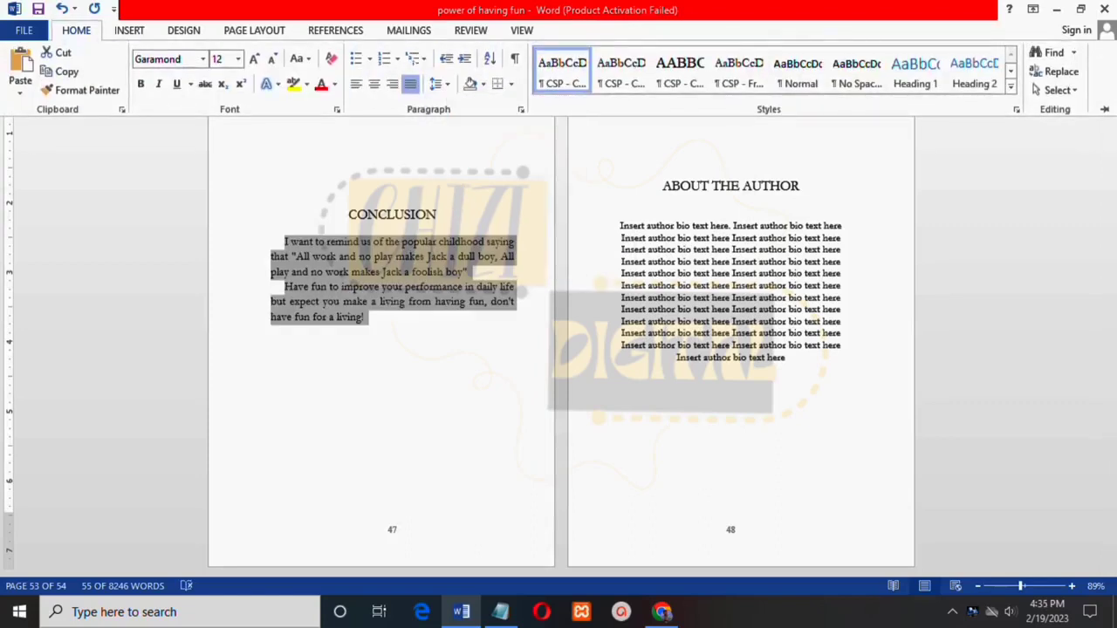
Remove the first-line indent from both conclusion paragraphs
click(285, 242)
click(285, 241)
key(BackSpace)
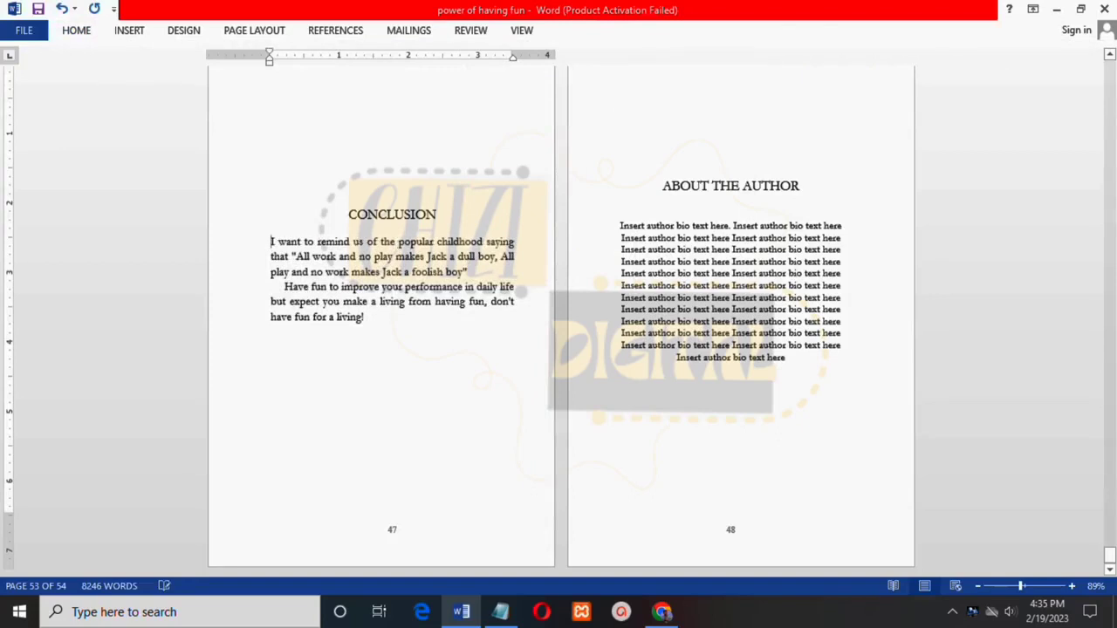
key(BackSpace)
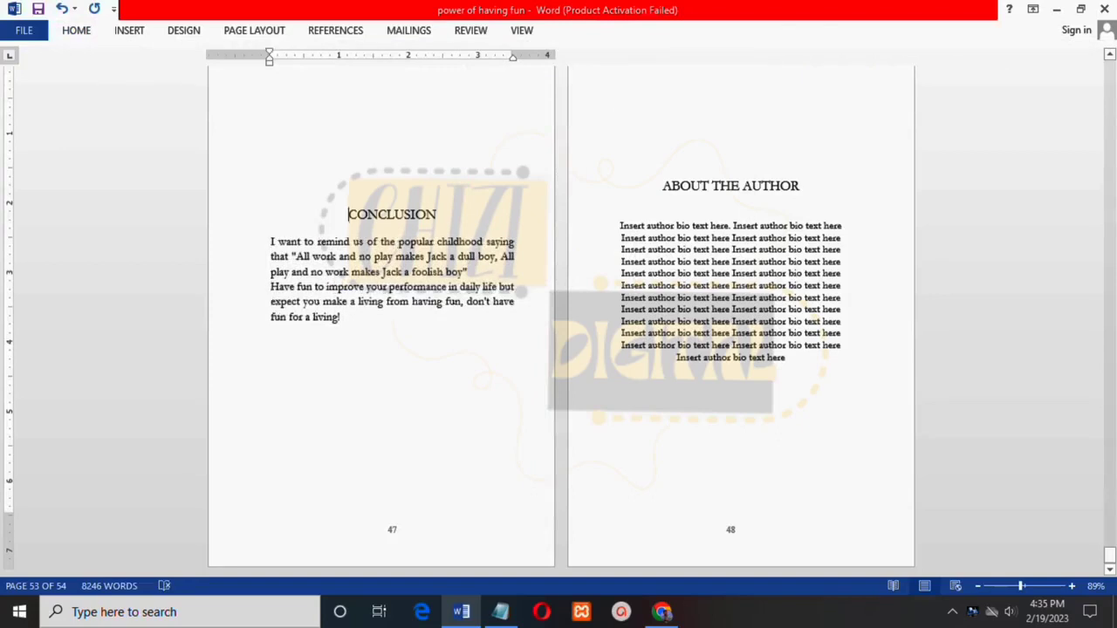
Make the "CONCLUSION" and "ABOUT THE AUTHOR" headings bold
triple_click(395, 219)
click(447, 192)
click(346, 317)
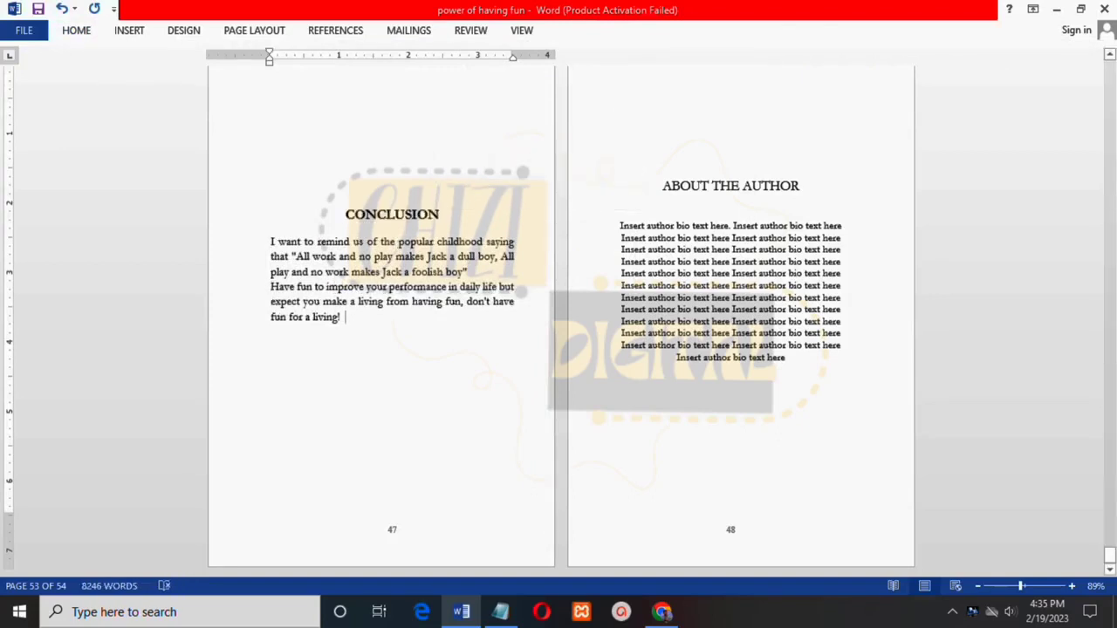
triple_click(664, 185)
click(797, 155)
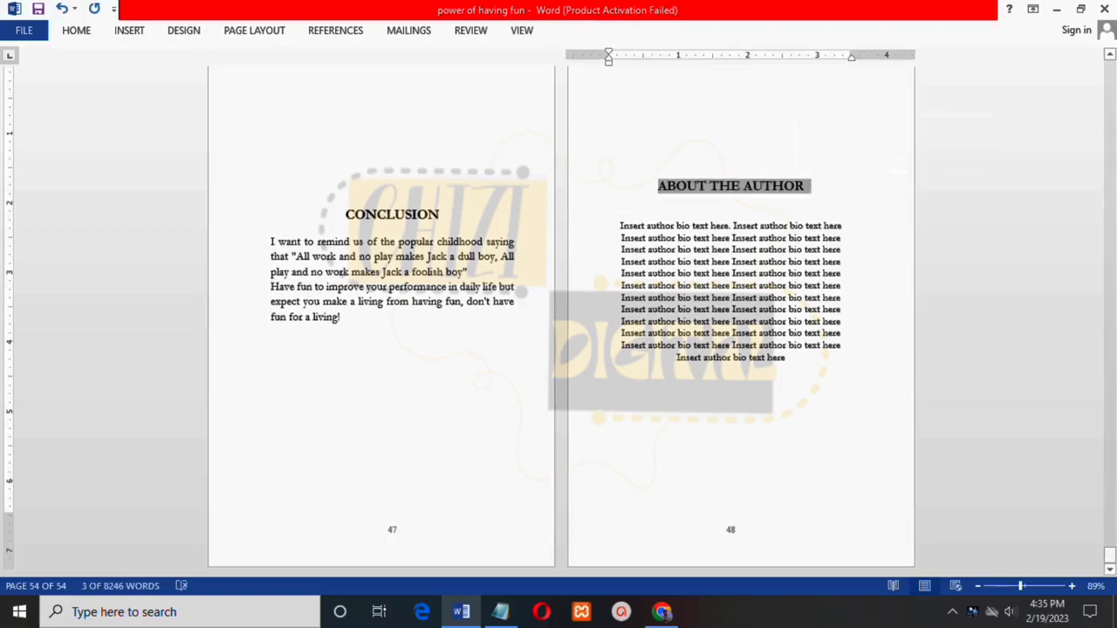
Replace the placeholder author bio under "ABOUT THE AUTHOR" with the full author bio copied from the Notepad manuscript
drag(619, 225, 625, 369)
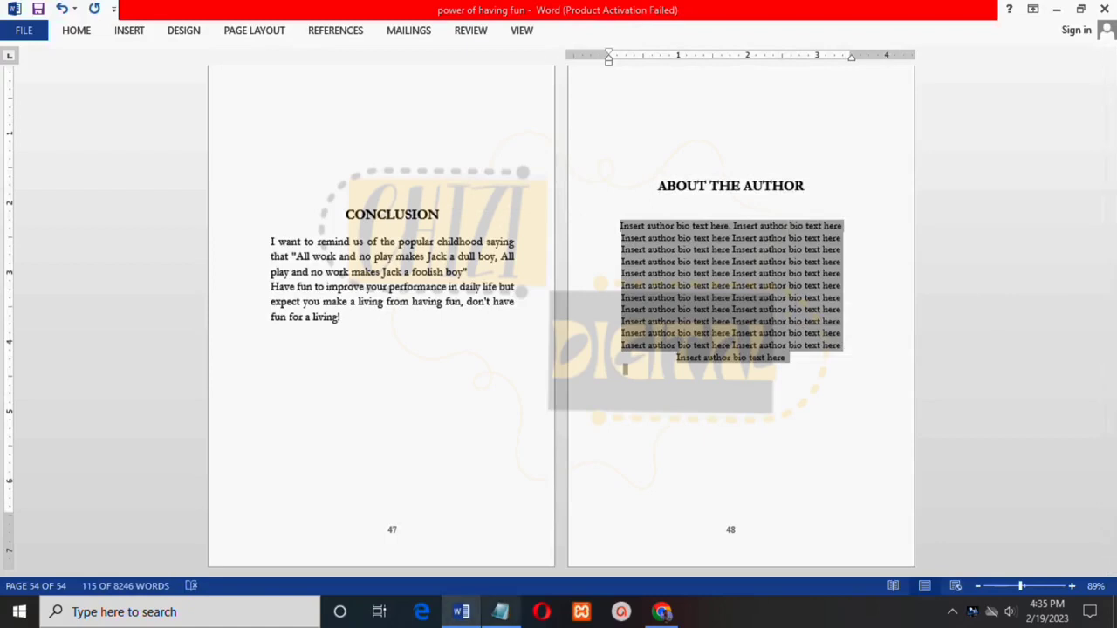
click(500, 612)
drag(4, 455, 306, 469)
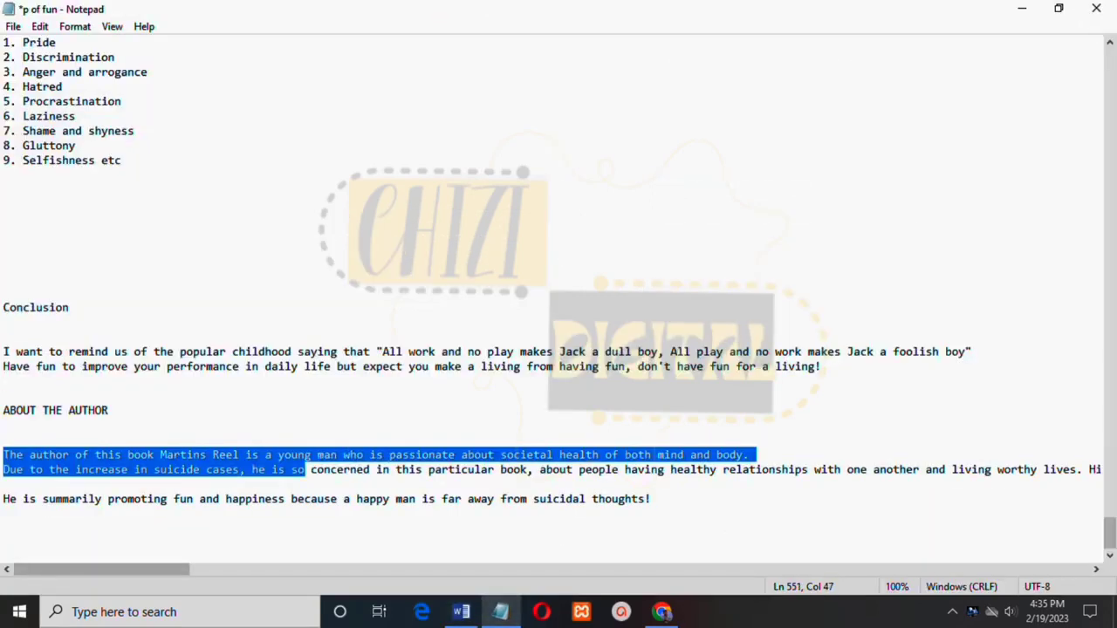
drag(306, 470, 4, 527)
key(shift+Up)
key(ctrl+c)
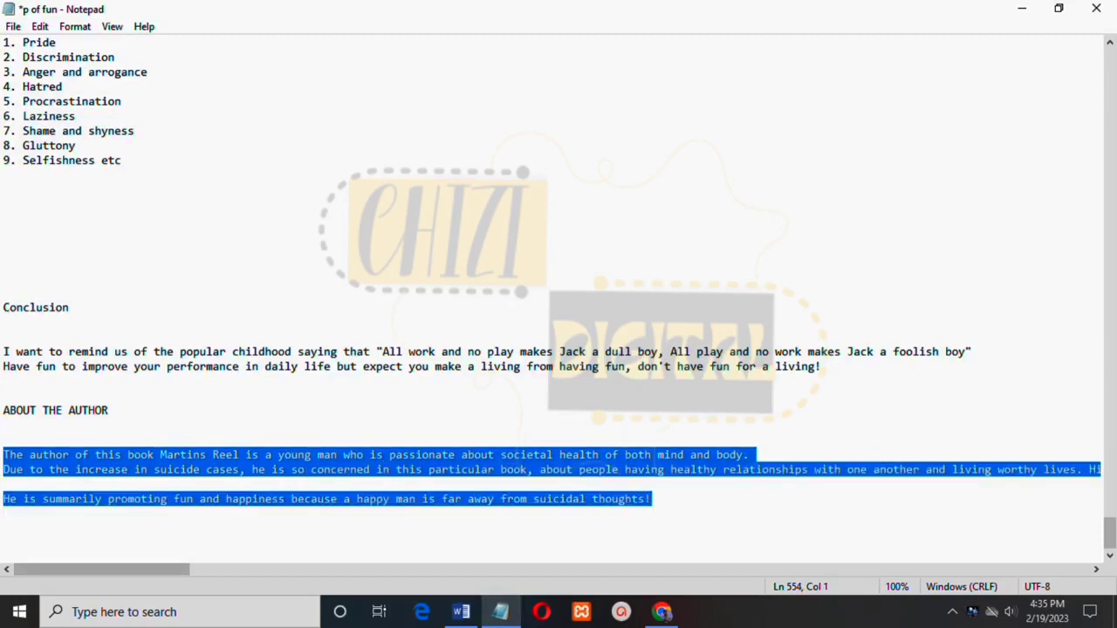
click(460, 612)
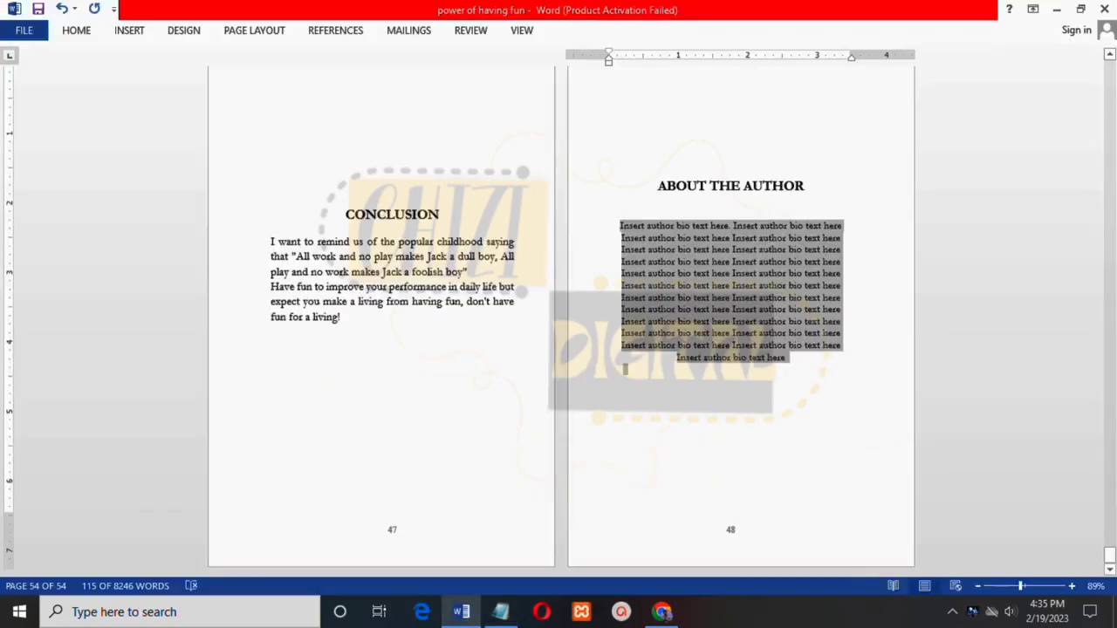
key(ctrl+v)
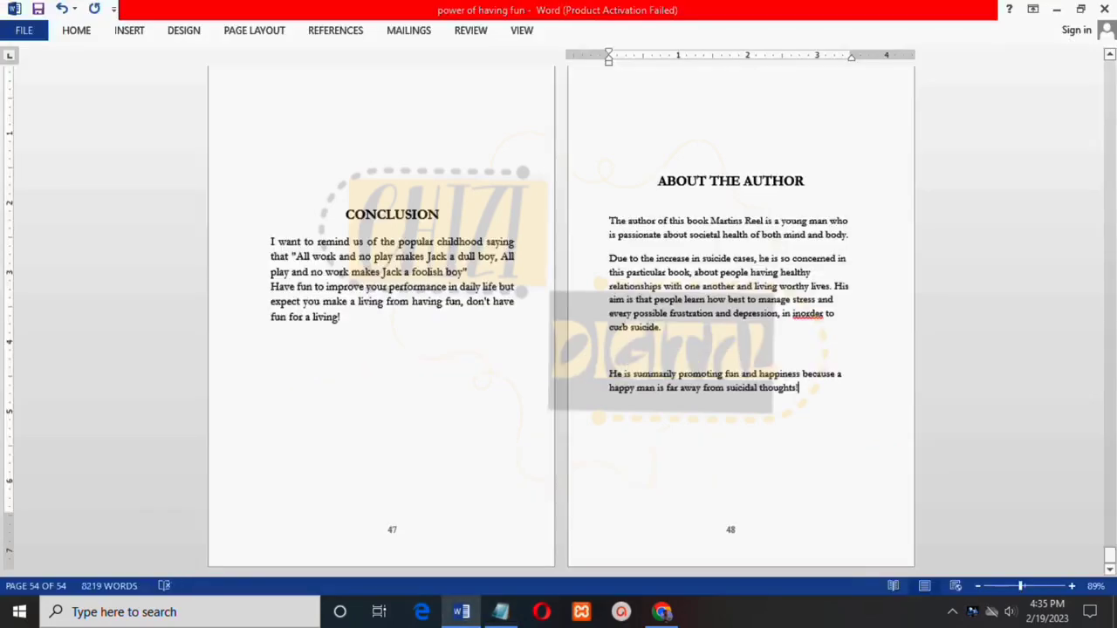
Set the pasted author bio to font size 12 and justify its paragraphs
drag(609, 221, 859, 390)
click(981, 343)
click(970, 168)
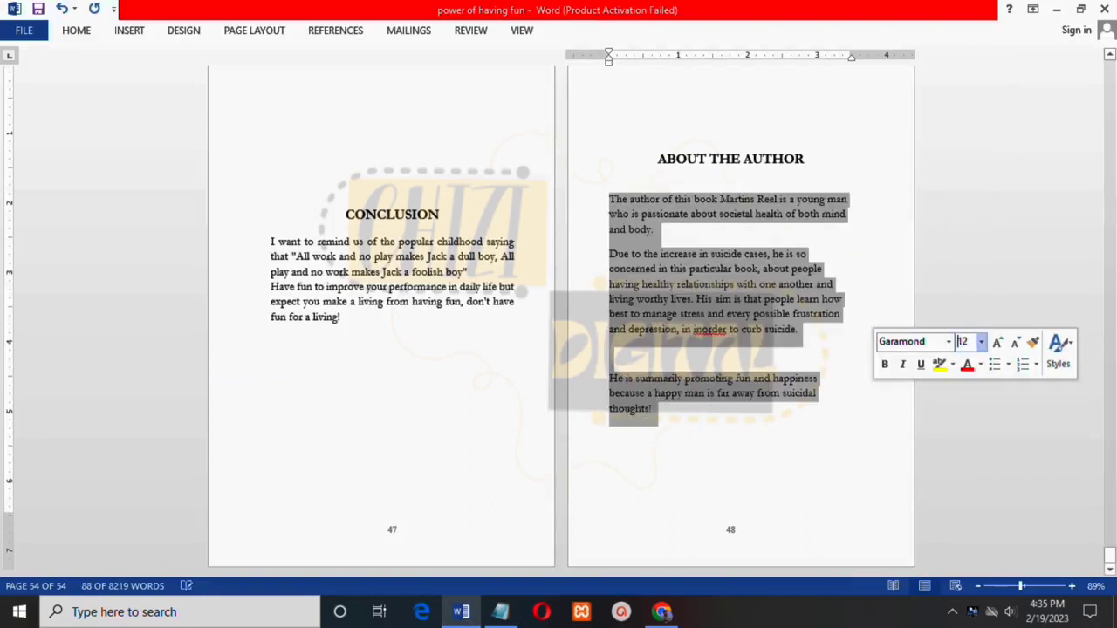
click(76, 29)
click(439, 84)
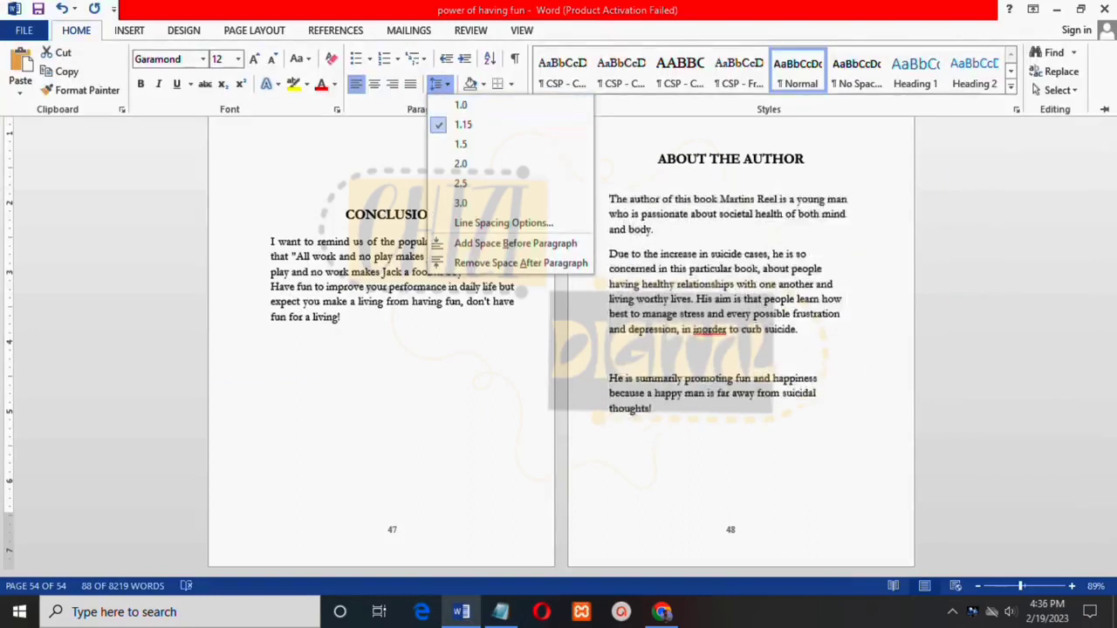
click(410, 84)
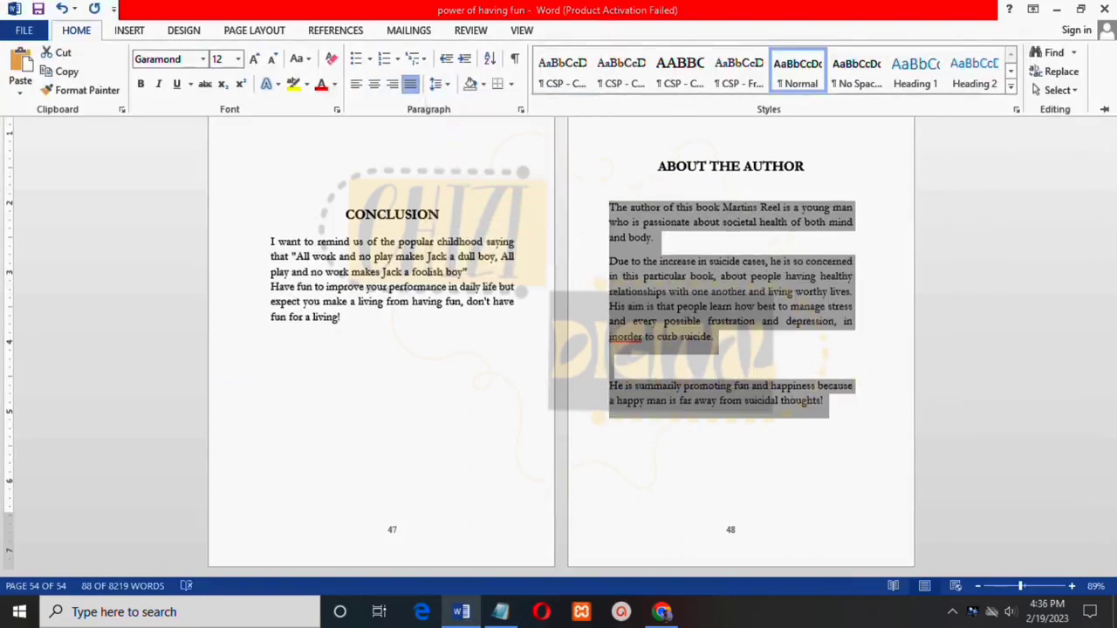
Correct "inorder" to "in order" in the author bio using the spelling suggestion
click(624, 336)
right_click(625, 336)
click(686, 354)
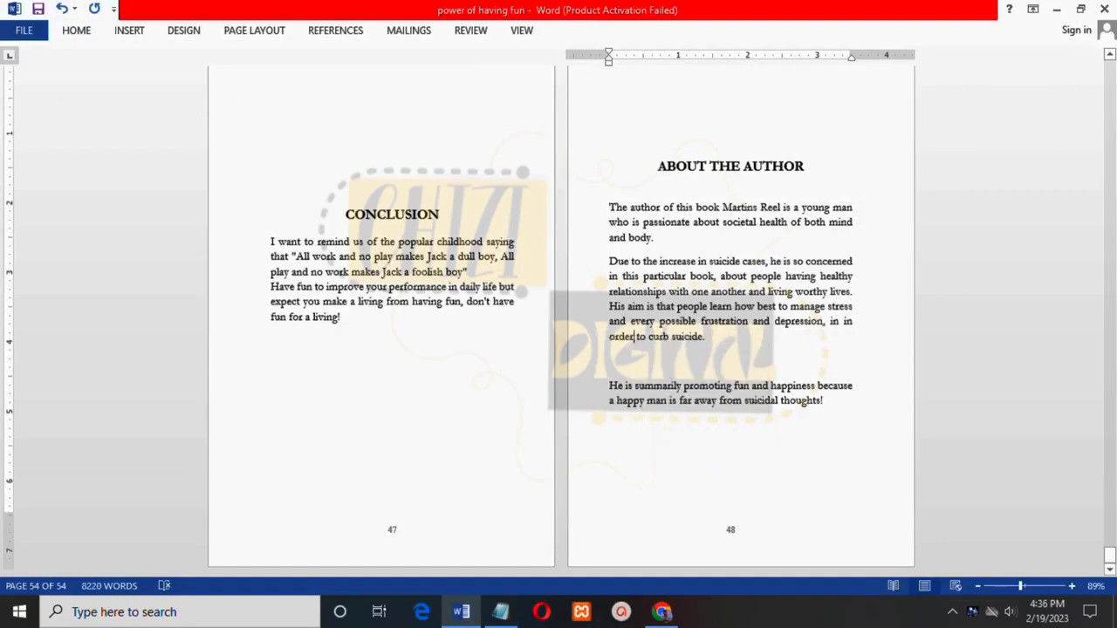
Remove the blank line above the last paragraph of the author bio and save the document
click(609, 385)
key(BackSpace)
key(ctrl+s)
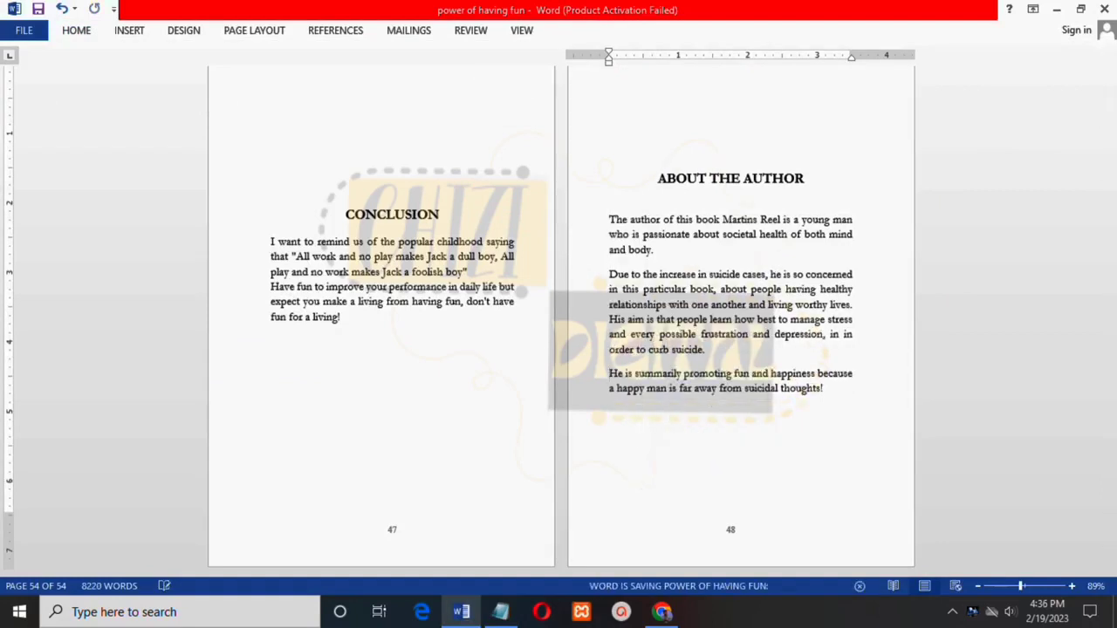
Correct "underaged" to "under aged" in the sentence on the risks of sex as fun, using the spelling suggestion
key(Down)
scroll(731, 73, up, 20)
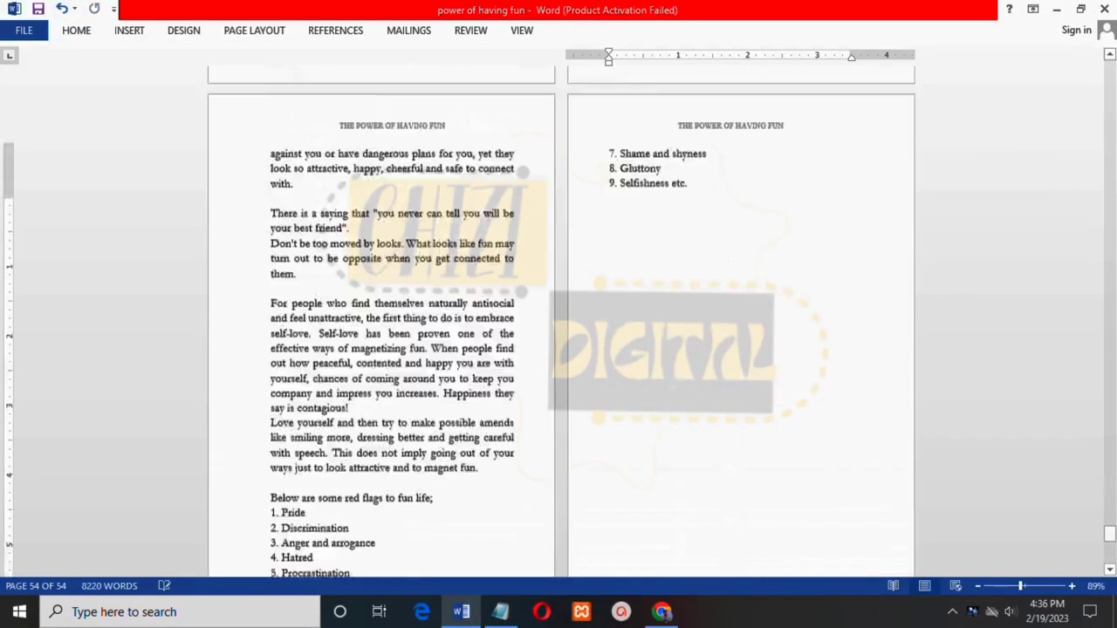
scroll(731, 73, up, 10)
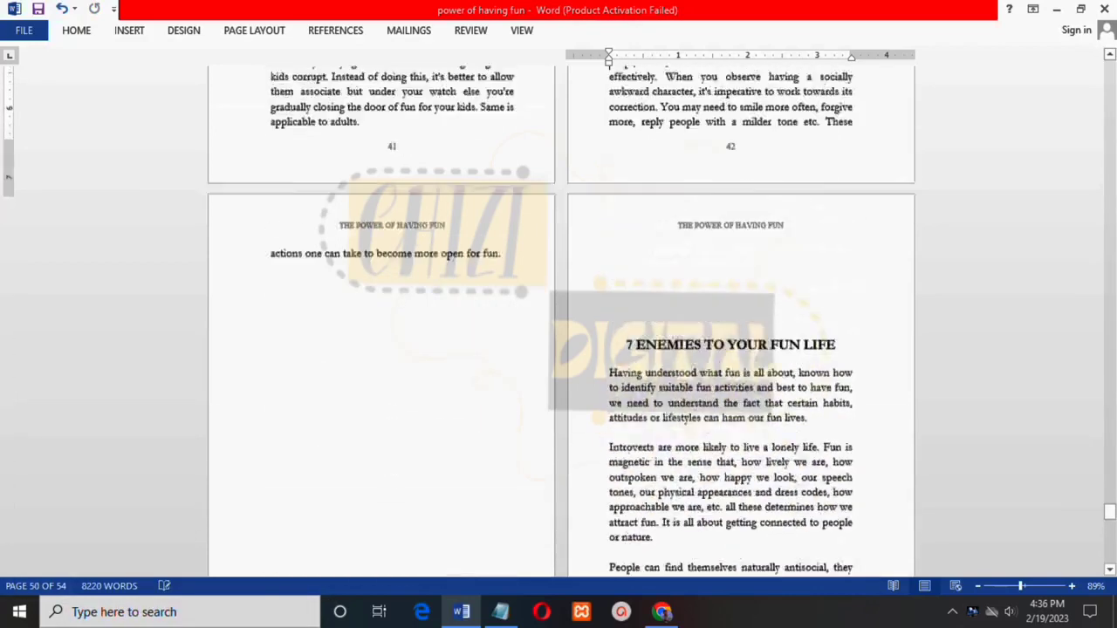
drag(1109, 506, 1110, 255)
right_click(309, 313)
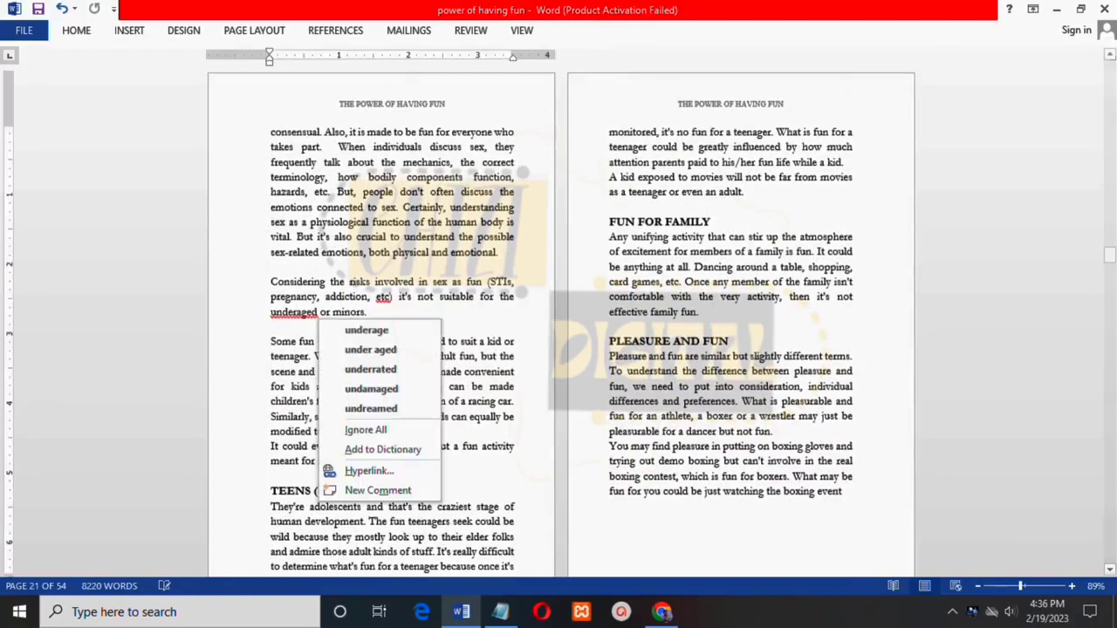
click(358, 345)
Check the following pages for spelling errors and correct another flagged word using its suggested correction
scroll(392, 524, down, 3)
scroll(393, 571, down, 15)
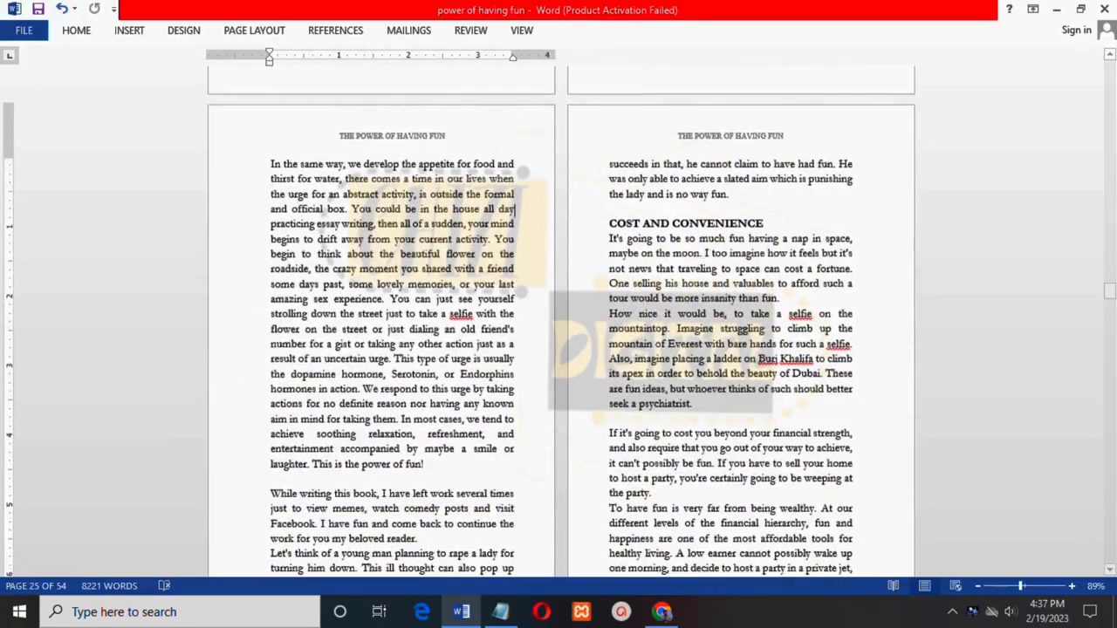
scroll(559, 323, up, 20)
right_click(354, 213)
right_click(378, 212)
click(414, 223)
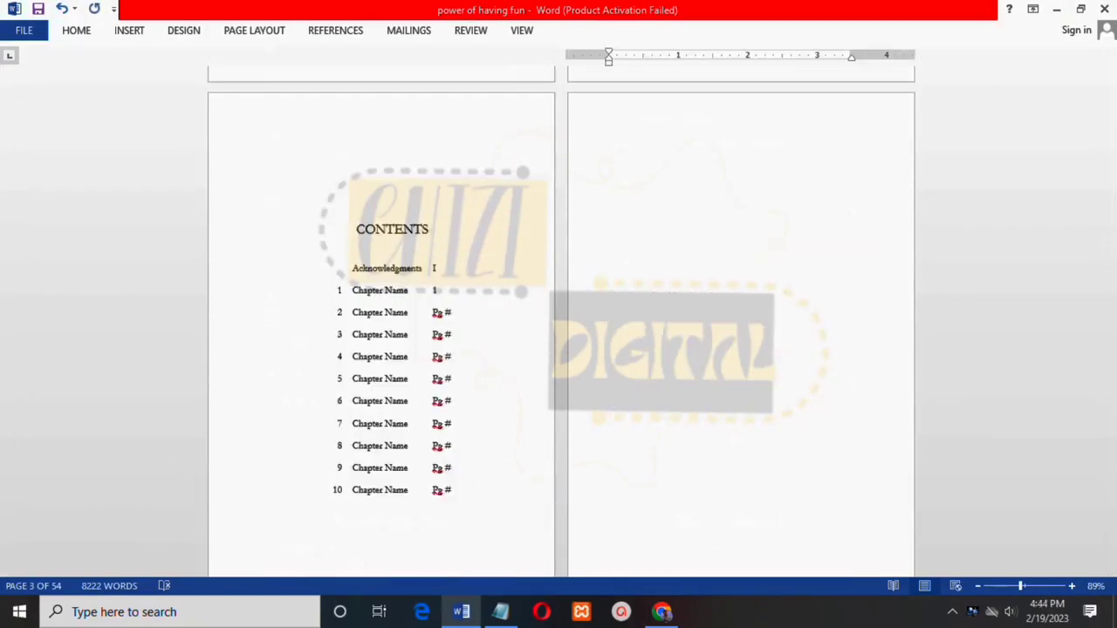
Replace the first "Chapter Name" placeholder in the contents table with "INTRODUCTION"
click(410, 290)
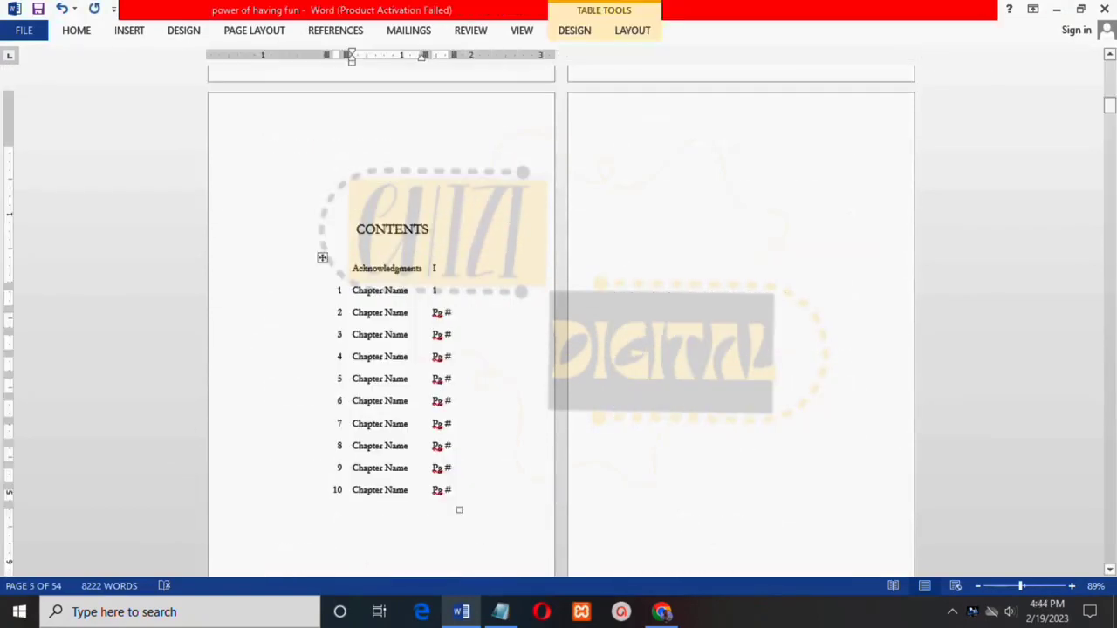
key(BackSpace)
key(BackSpace)
key(BackSpace)
key(BackSpace)
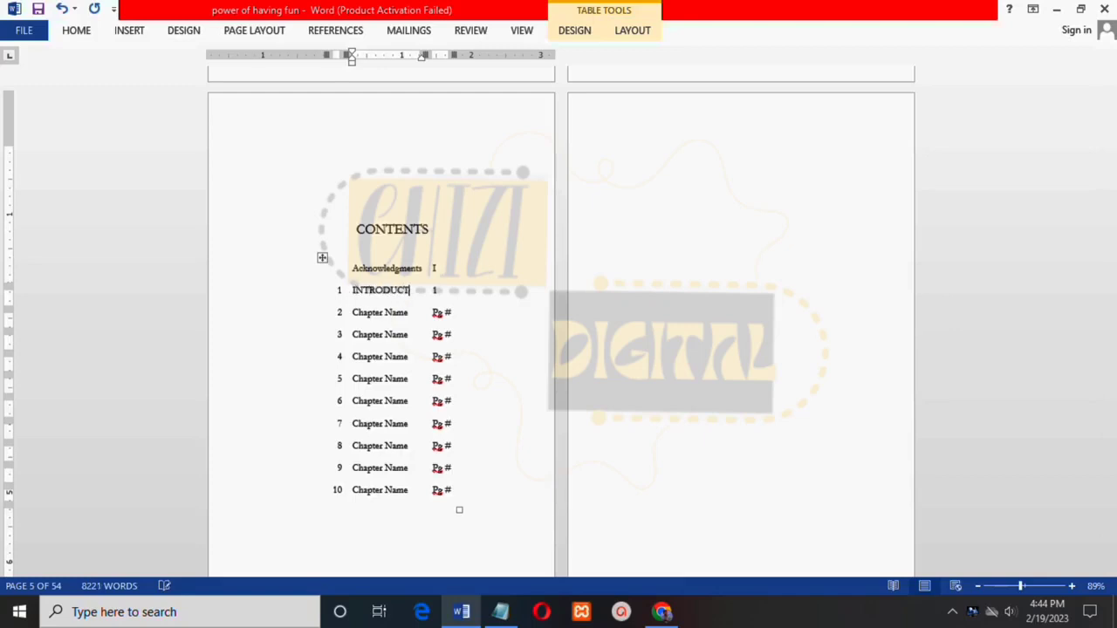
text(N)
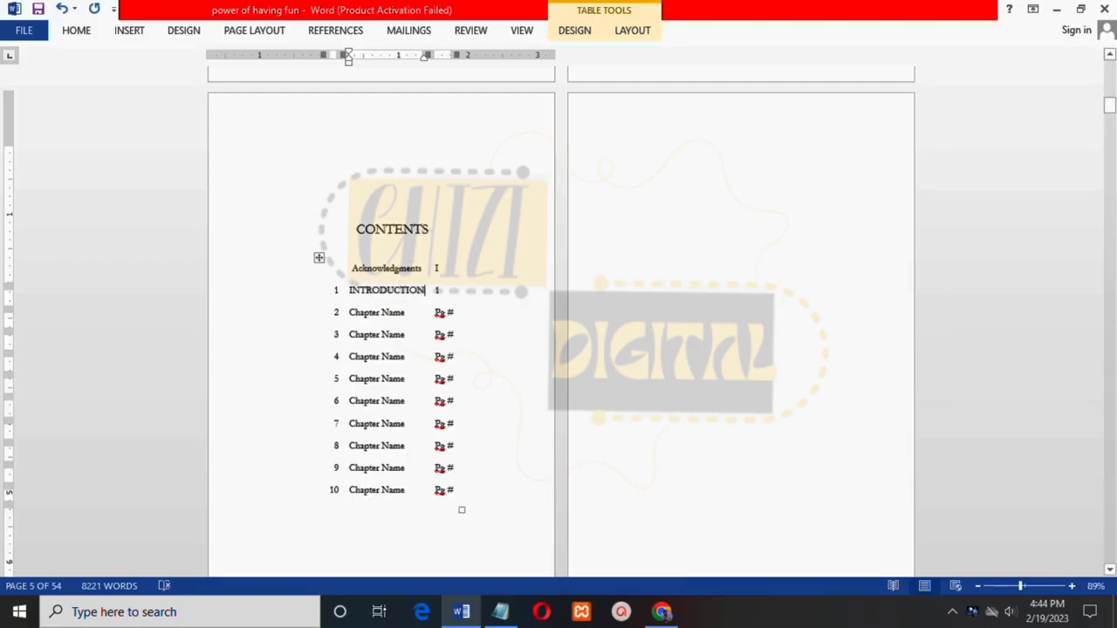
Look up the page on which the Introduction starts and set its page number in the contents table to 3
click(441, 290)
click(397, 558)
scroll(391, 571, down, 20)
scroll(380, 573, down, 9)
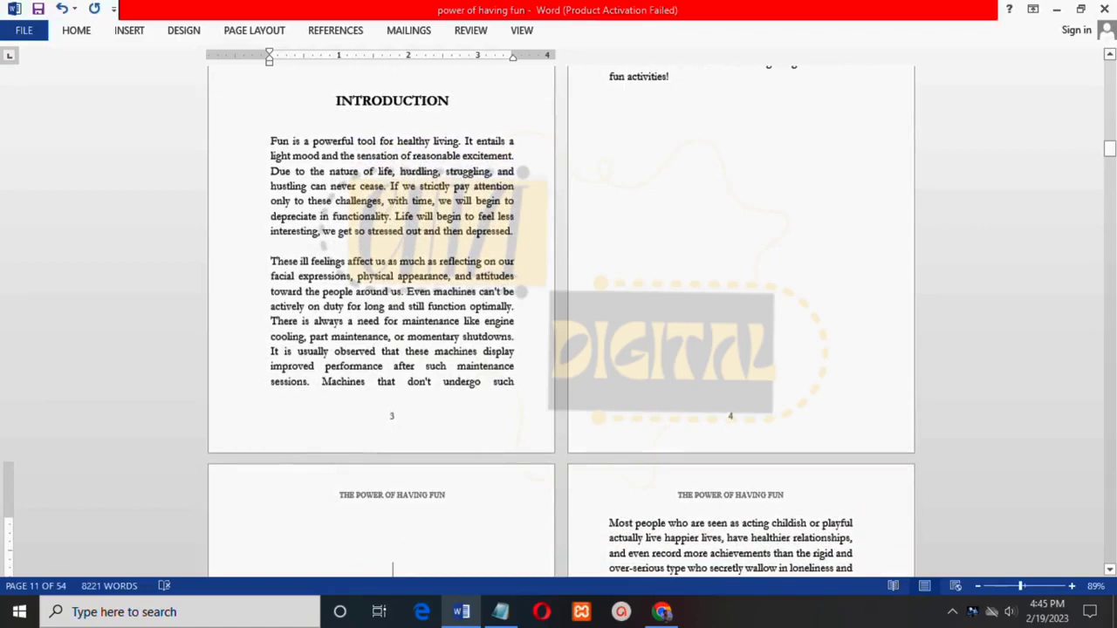
scroll(392, 569, up, 20)
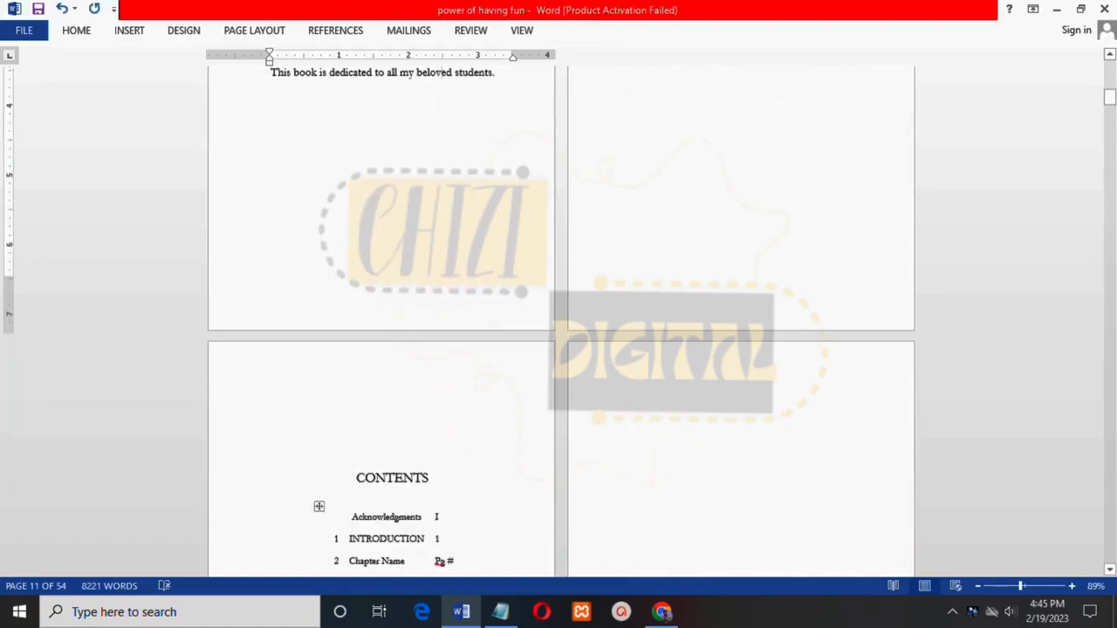
click(439, 538)
key(BackSpace)
text(3)
Remove the chapter number from the INTRODUCTION row and renumber the chapter rows below it from 1 to 7
click(338, 539)
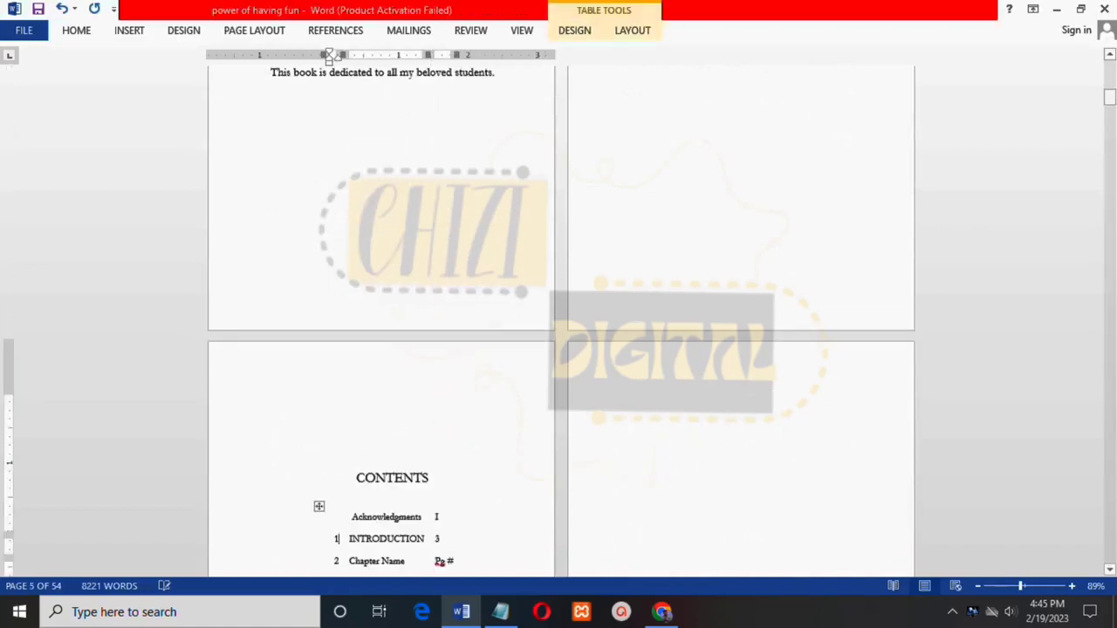
key(BackSpace)
key(Down)
key(BackSpace)
text(1)
key(Down)
key(BackSpace)
text(2)
key(Down)
key(BackSpace)
text(3)
key(Down)
key(BackSpace)
text(4)
key(Down)
key(BackSpace)
text(5)
key(Down)
key(BackSpace)
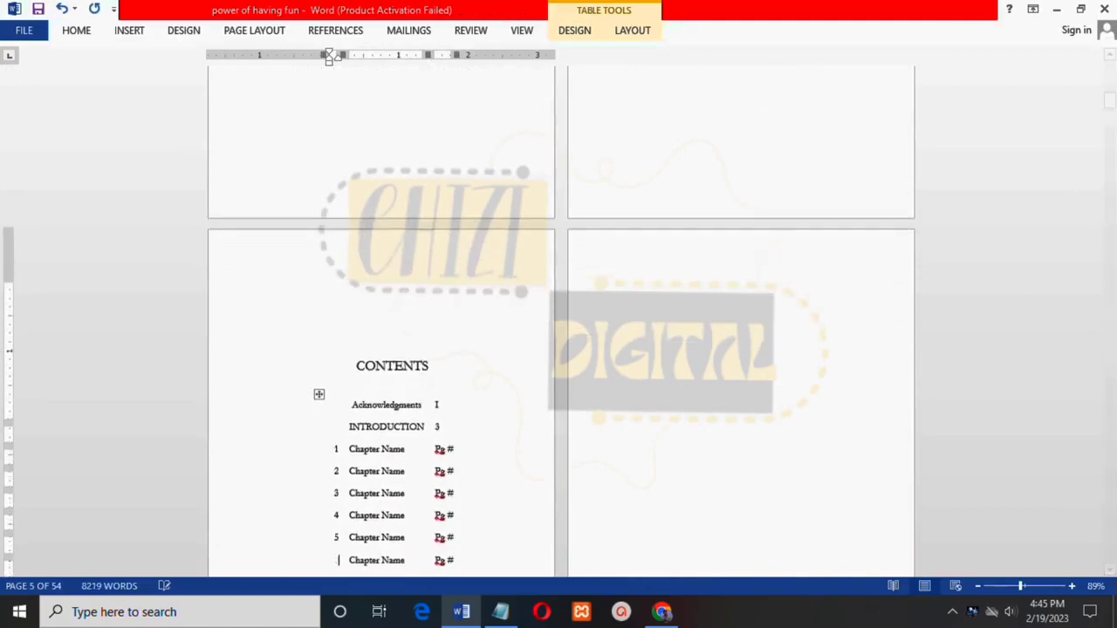
text(6)
key(Down)
key(BackSpace)
text(7)
Copy "WHAT IS FUN" from the contents list in Notepad and paste it over chapter 1's placeholder name in Word
drag(405, 428, 349, 429)
click(500, 612)
click(767, 322)
drag(1110, 534, 1111, 78)
scroll(559, 296, down, 1)
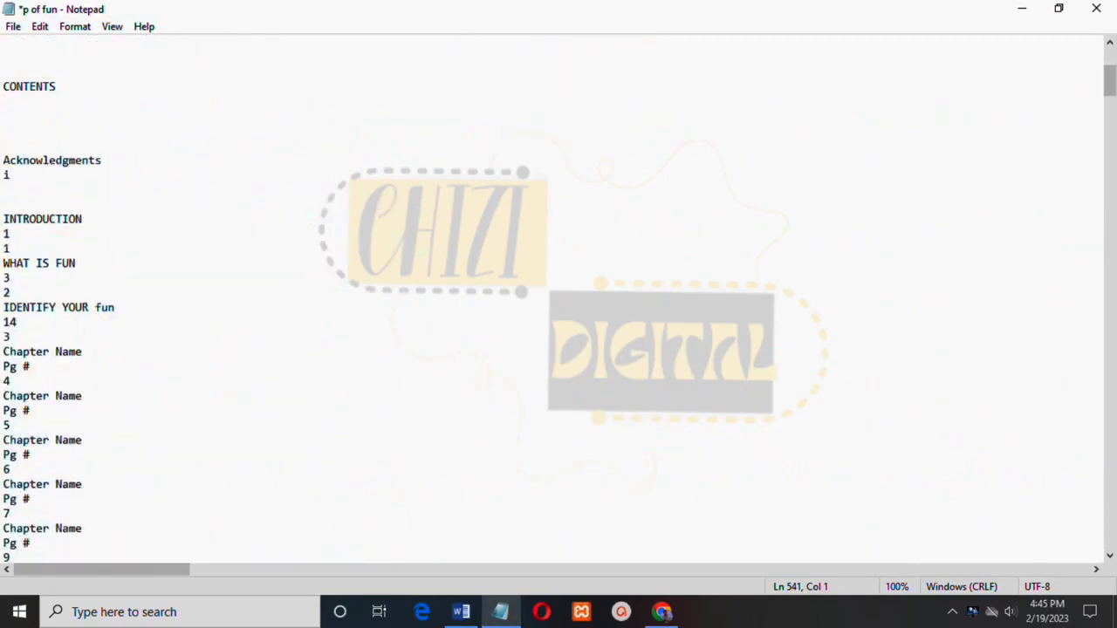
drag(3, 262, 79, 264)
key(ctrl+c)
click(461, 611)
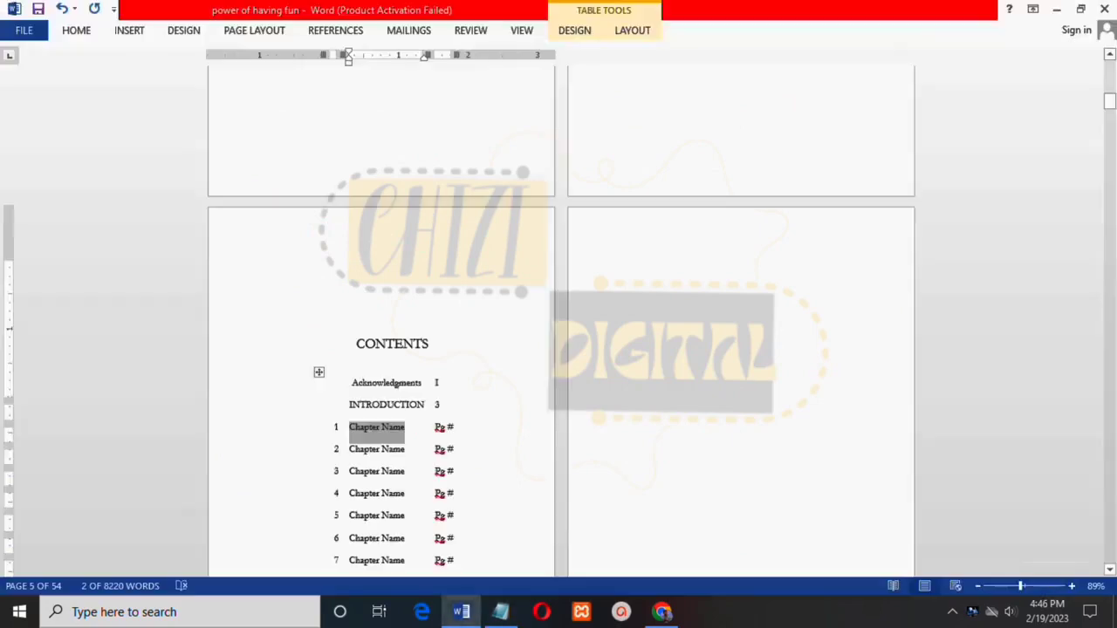
key(ctrl+v)
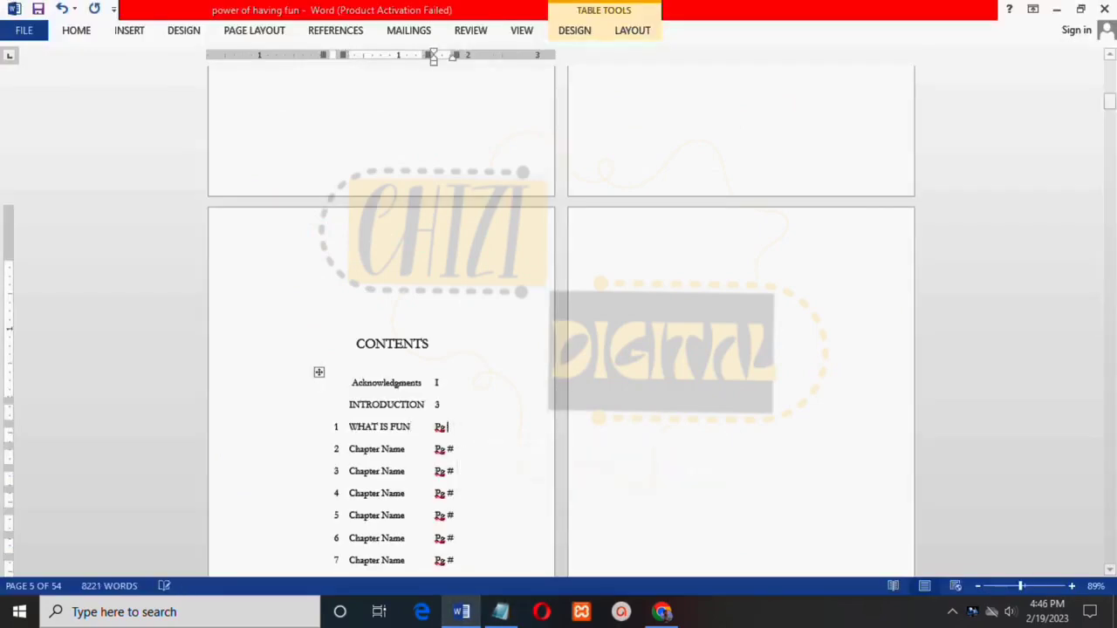
Copy "IDENTIFY YOUR fun" from the Notepad list and paste it over chapter 2's placeholder name in the Word contents table
click(501, 611)
drag(2, 307, 114, 307)
key(ctrl+c)
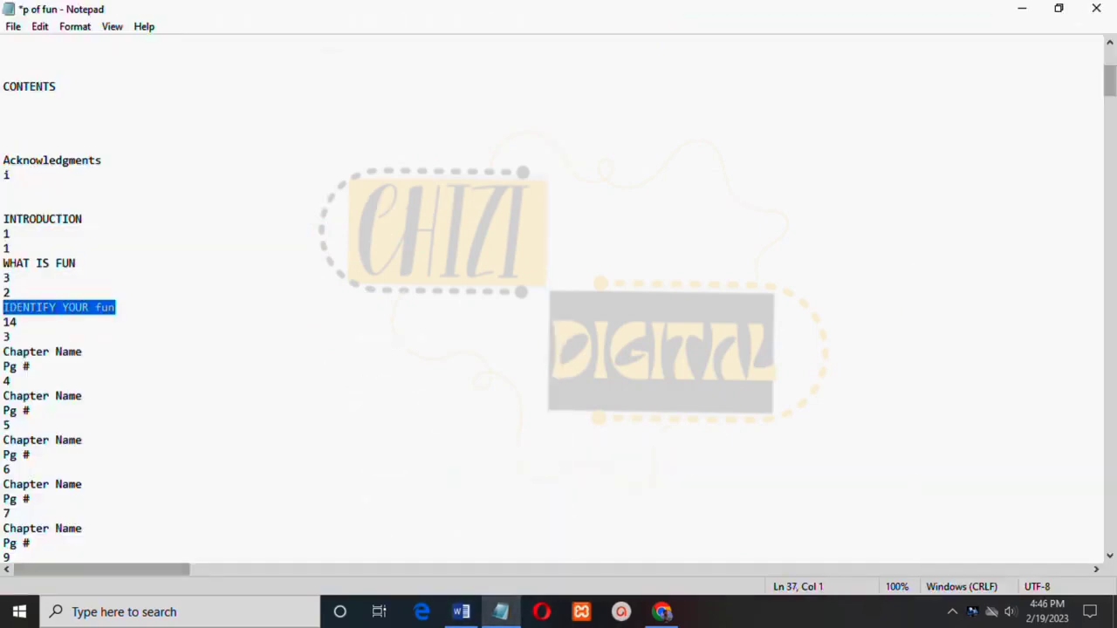
click(460, 612)
click(405, 450)
key(shift+Home)
key(ctrl+v)
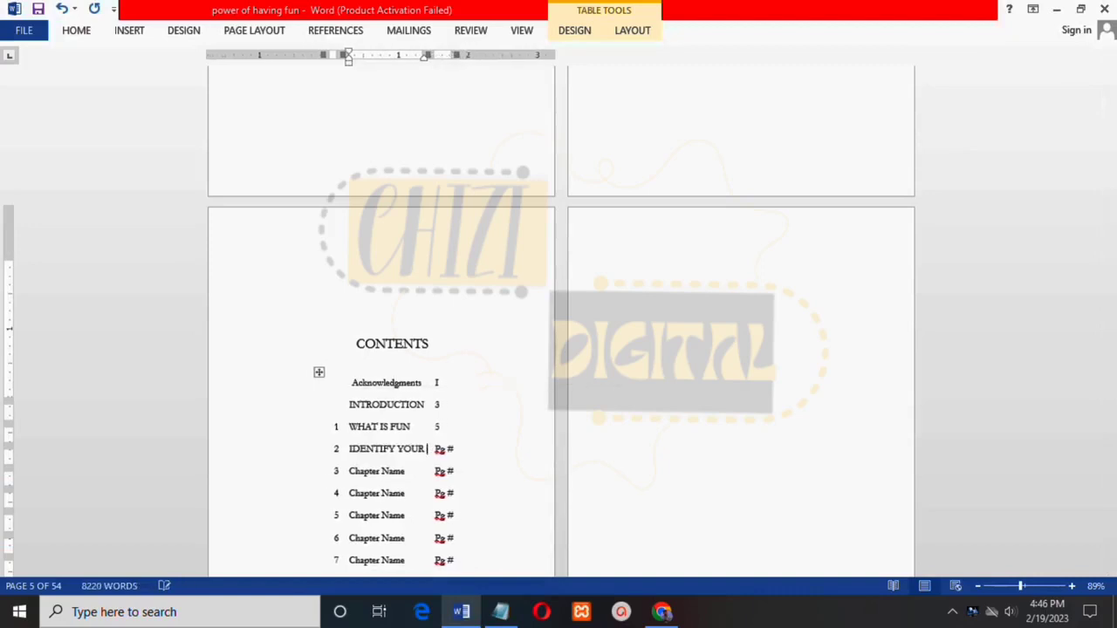
Check the Notepad list for the third chapter and replace its placeholder name in the Word contents table with "BEST WAT TO HAVE FUN"
click(501, 612)
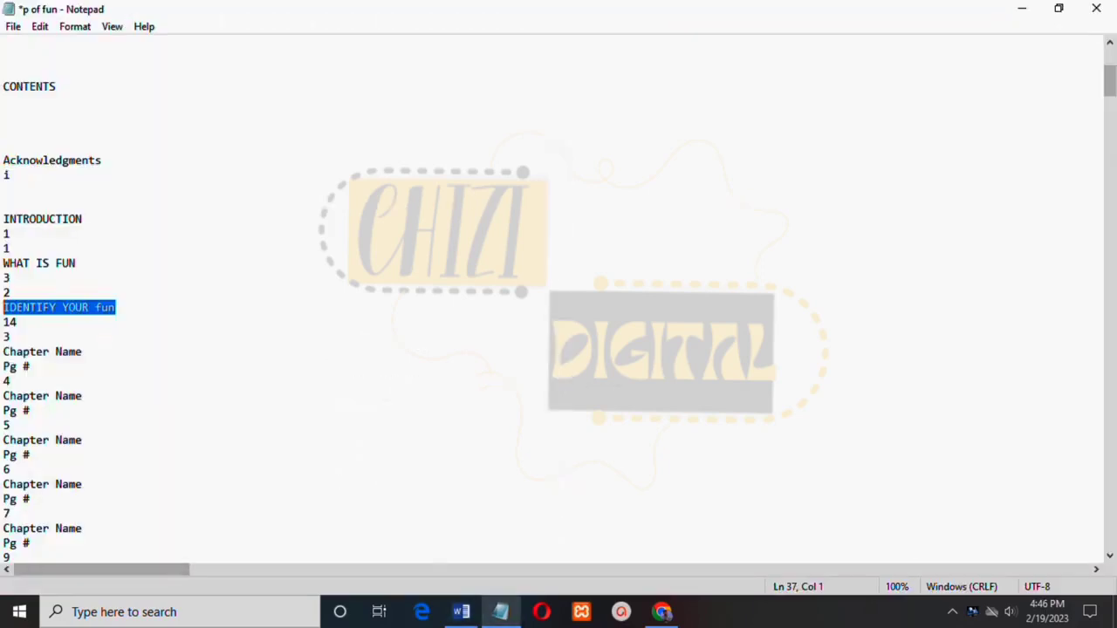
click(461, 612)
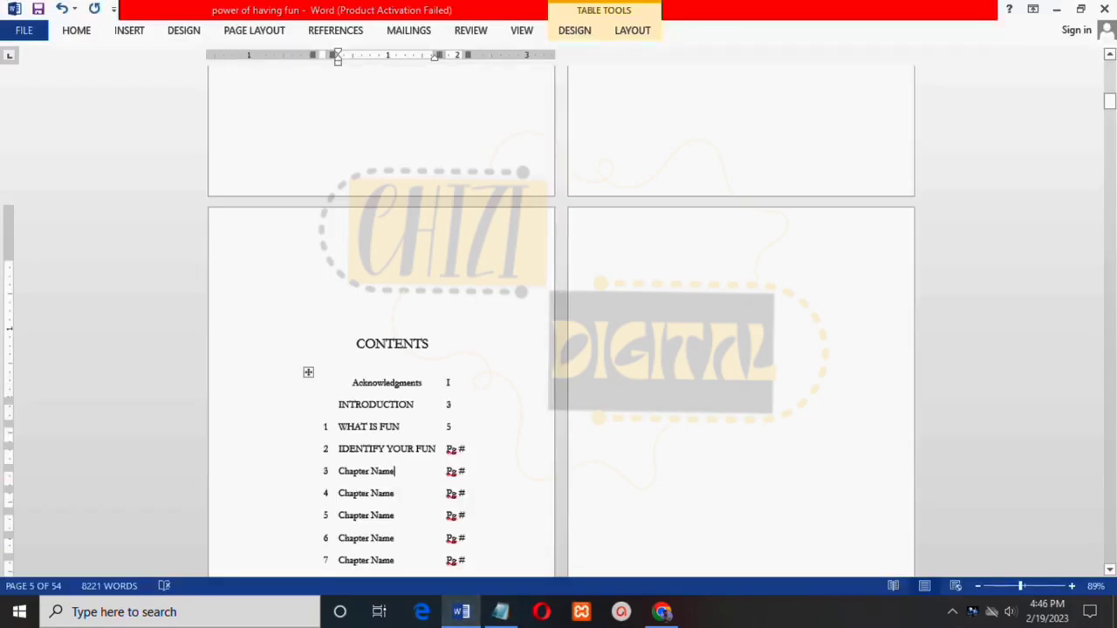
key(BackSpace)
key(BackSpace)
key(BackSpace)
key(BackSpace)
key(BackSpace)
key(BackSpace)
key(BackSpace)
key(BackSpace)
key(BackSpace)
key(BackSpace)
key(BackSpace)
key(BackSpace)
text(BEST WAT TO HAVE FUN)
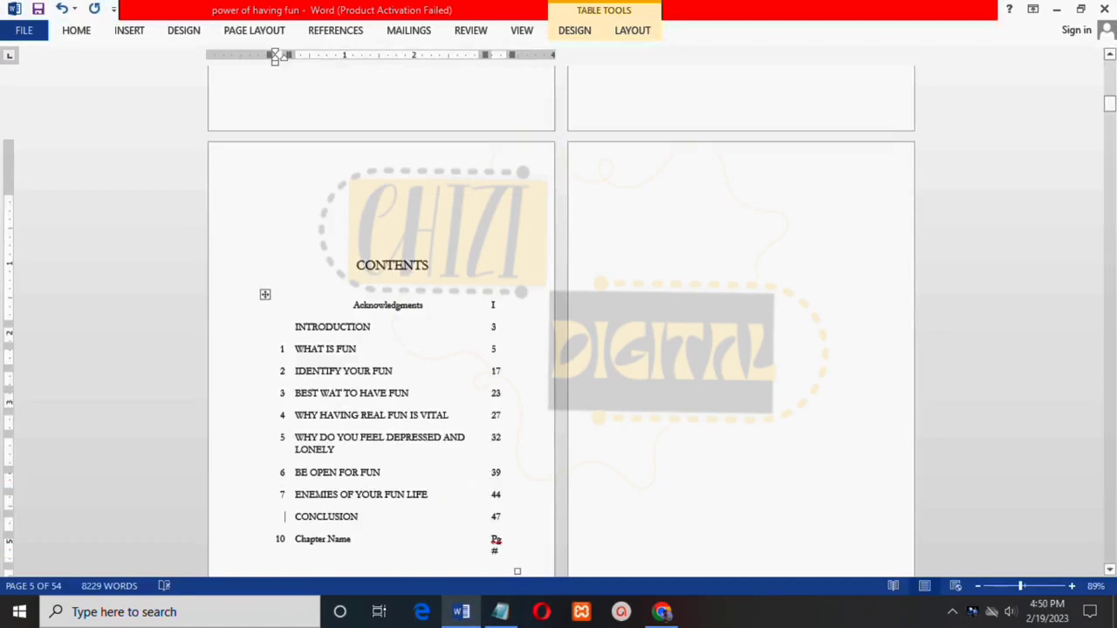
Delete the unused "10 Chapter Name" row at the end of the contents table
scroll(559, 315, up, 5)
scroll(558, 314, down, 8)
scroll(267, 211, down, 2)
click(267, 211)
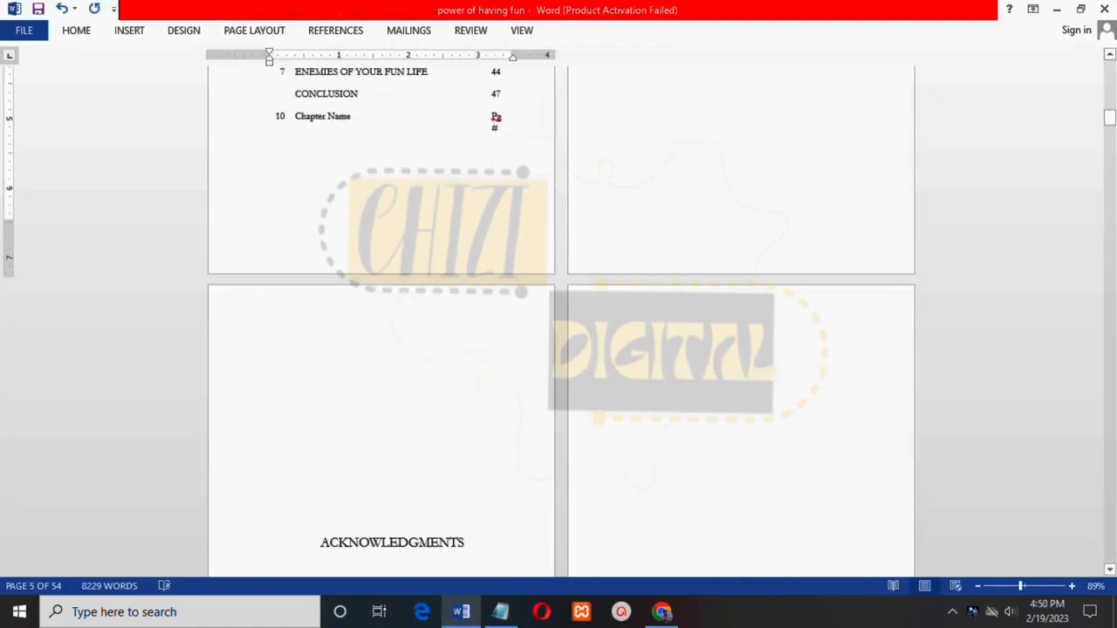
drag(301, 157, 301, 119)
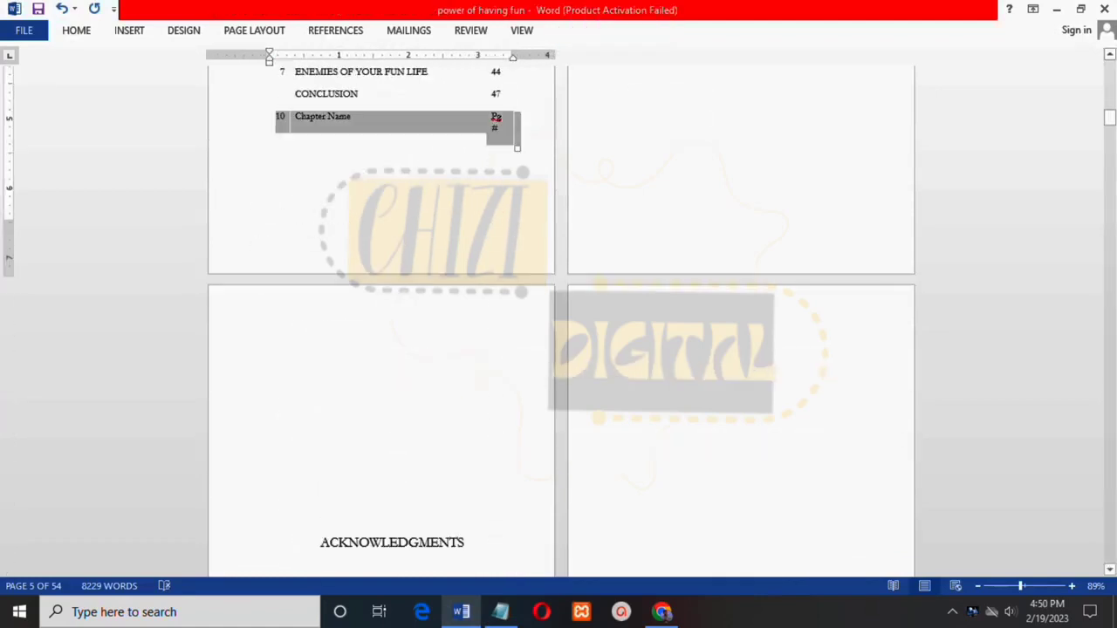
key(BackSpace)
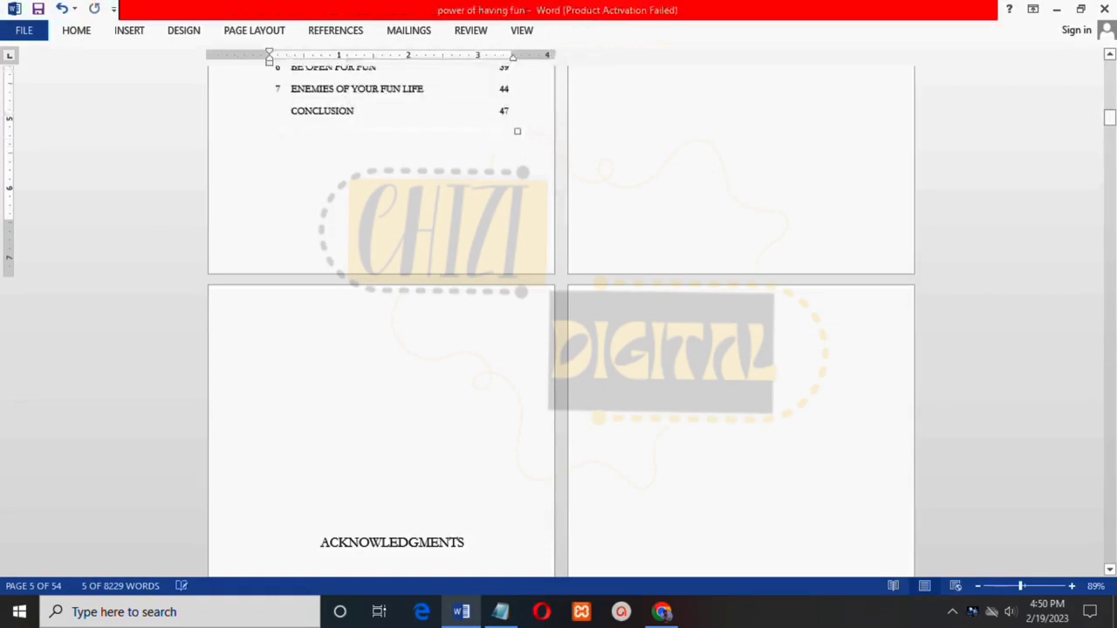
key(BackSpace)
Change the "Acknowledgments" entry in the contents table to uppercase
drag(362, 495, 290, 494)
click(75, 31)
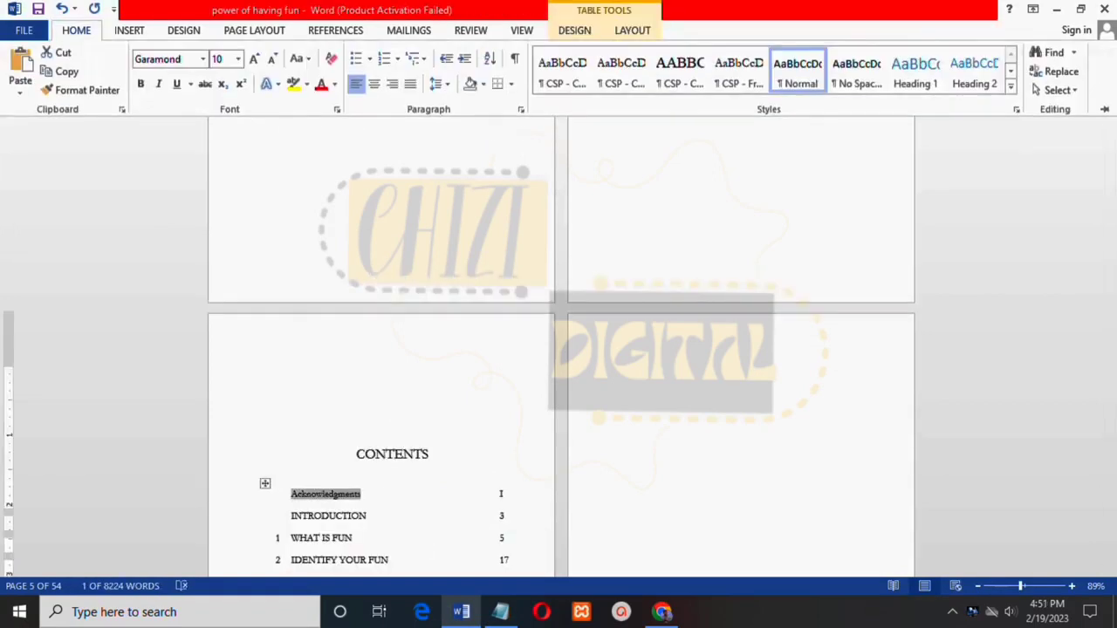
click(297, 58)
click(336, 114)
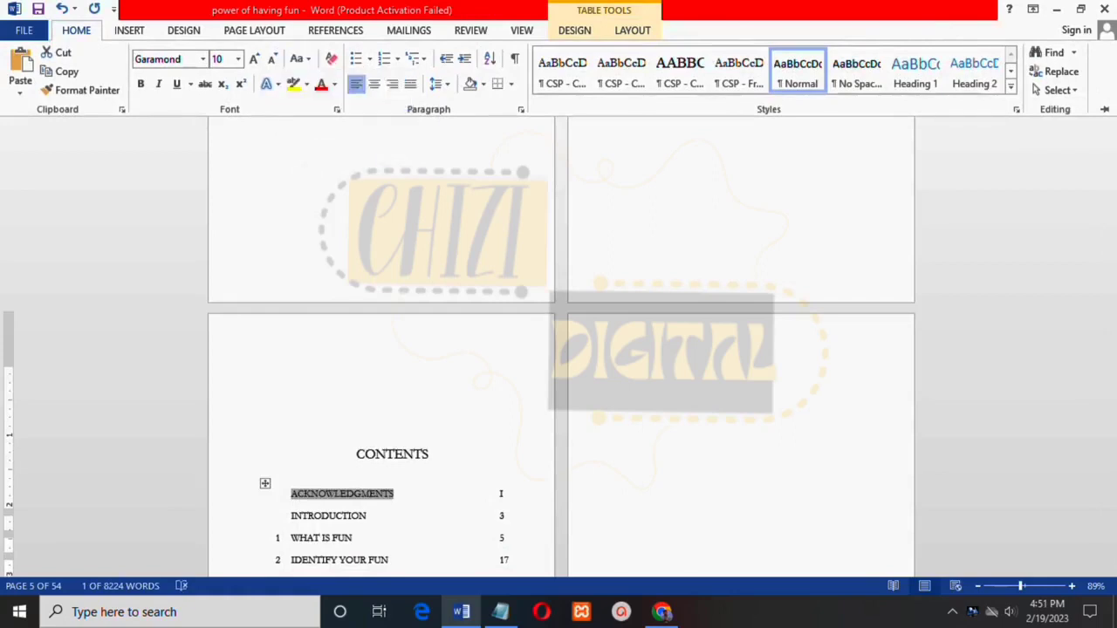
Review the completed contents table and make the CONTENTS heading bold
click(353, 539)
scroll(393, 567, down, 15)
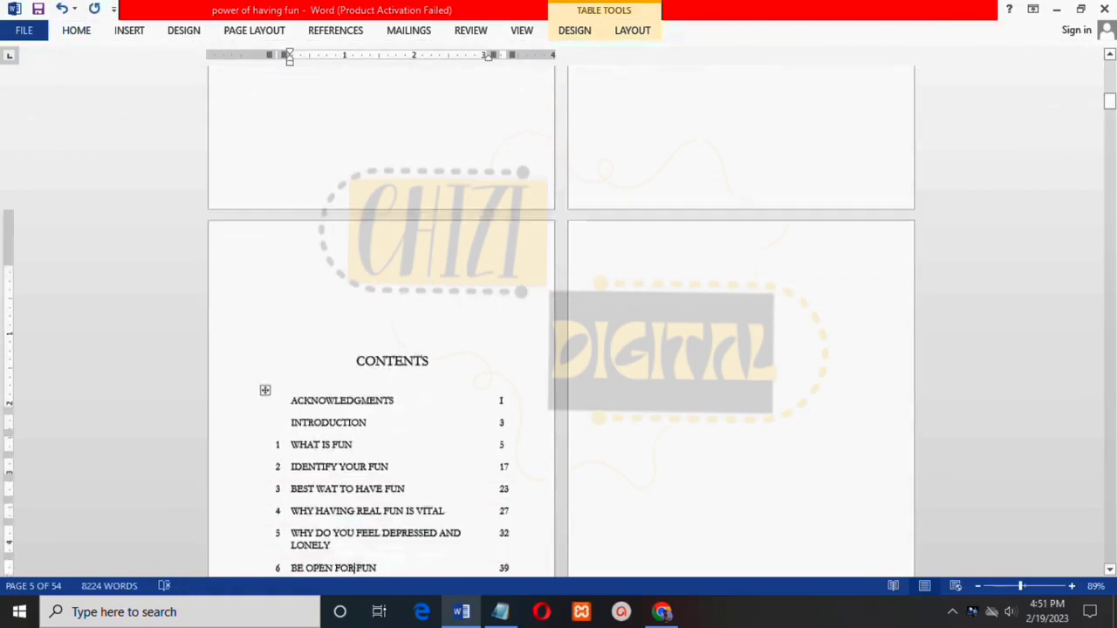
scroll(392, 541, up, 15)
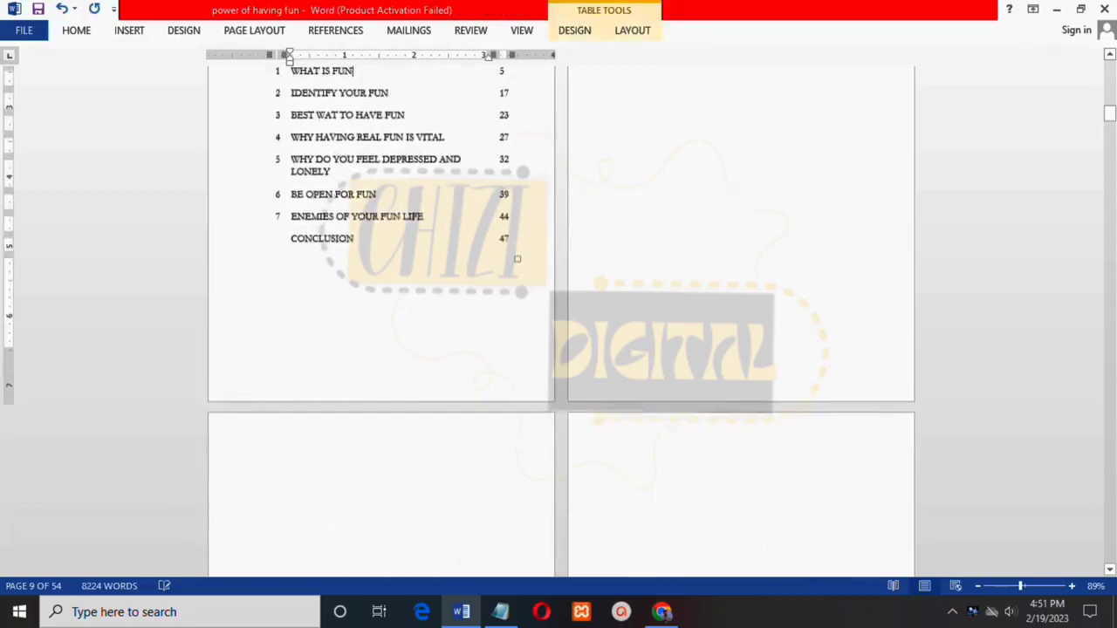
scroll(353, 561, down, 8)
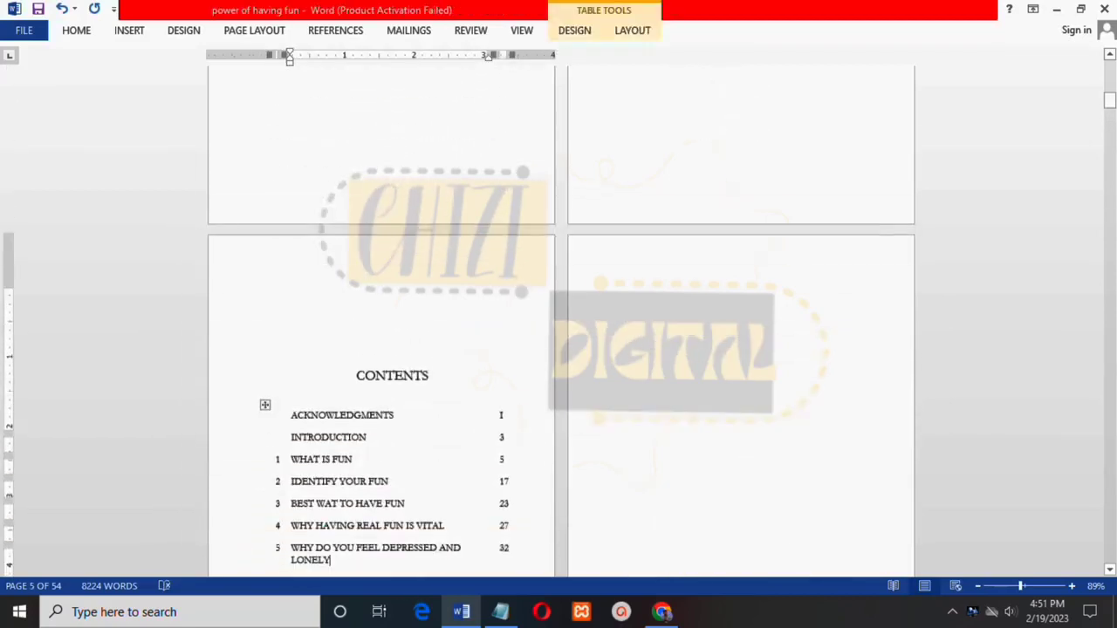
double_click(393, 353)
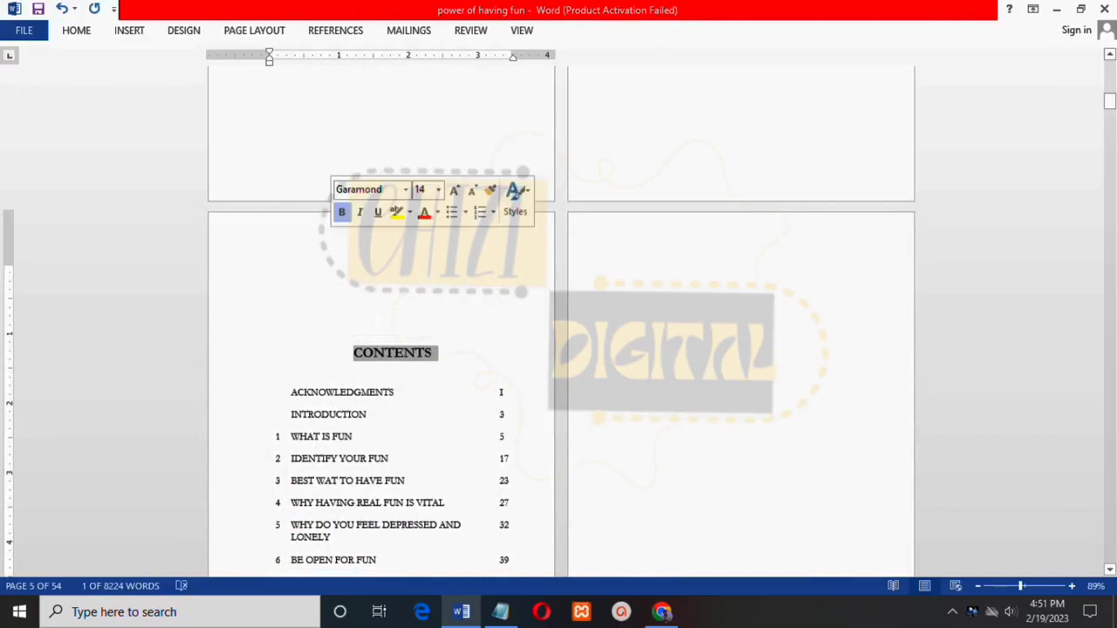
Open the print preview and examine the pages from the title page through the start of chapter 1
click(24, 30)
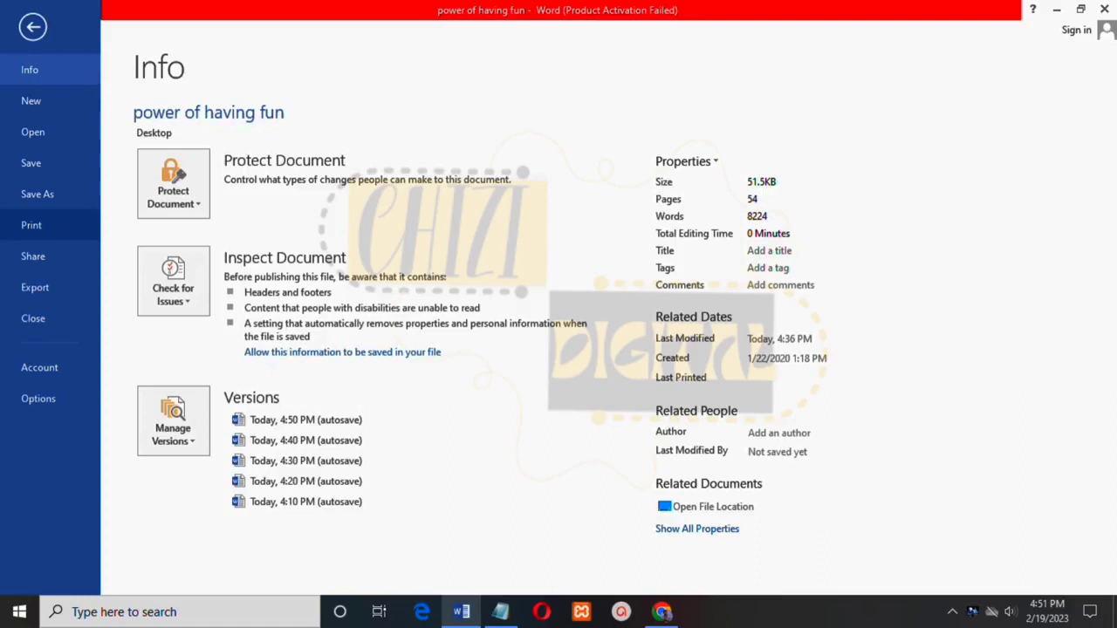
click(32, 225)
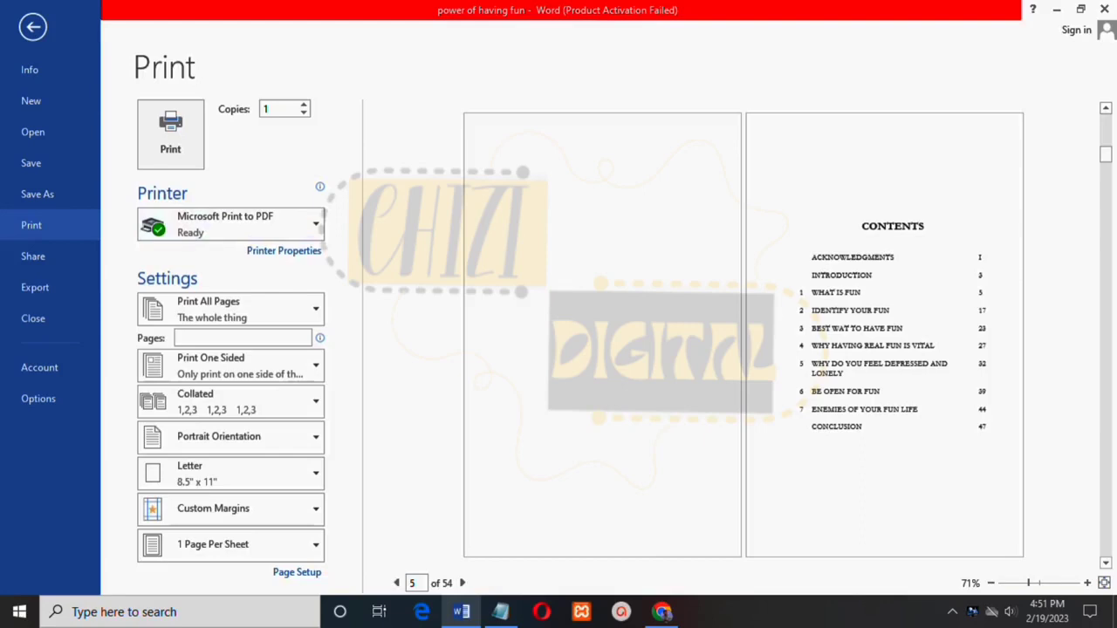
click(396, 583)
click(396, 583)
click(396, 583)
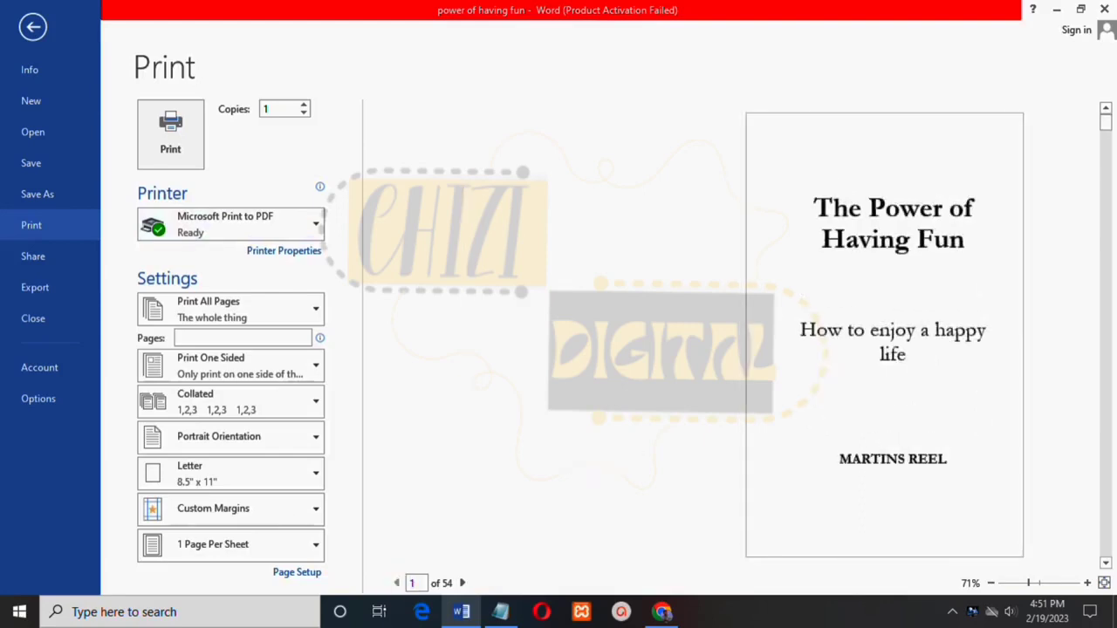
click(463, 583)
click(462, 583)
click(463, 583)
click(462, 583)
click(462, 583)
click(462, 583)
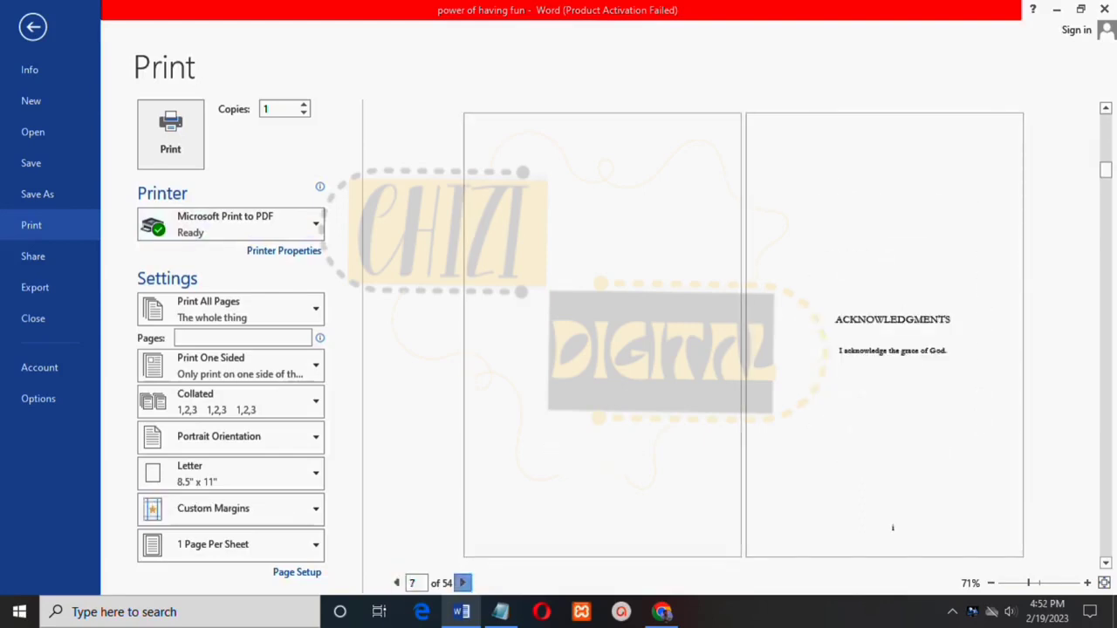
click(462, 583)
click(463, 583)
click(463, 583)
click(462, 583)
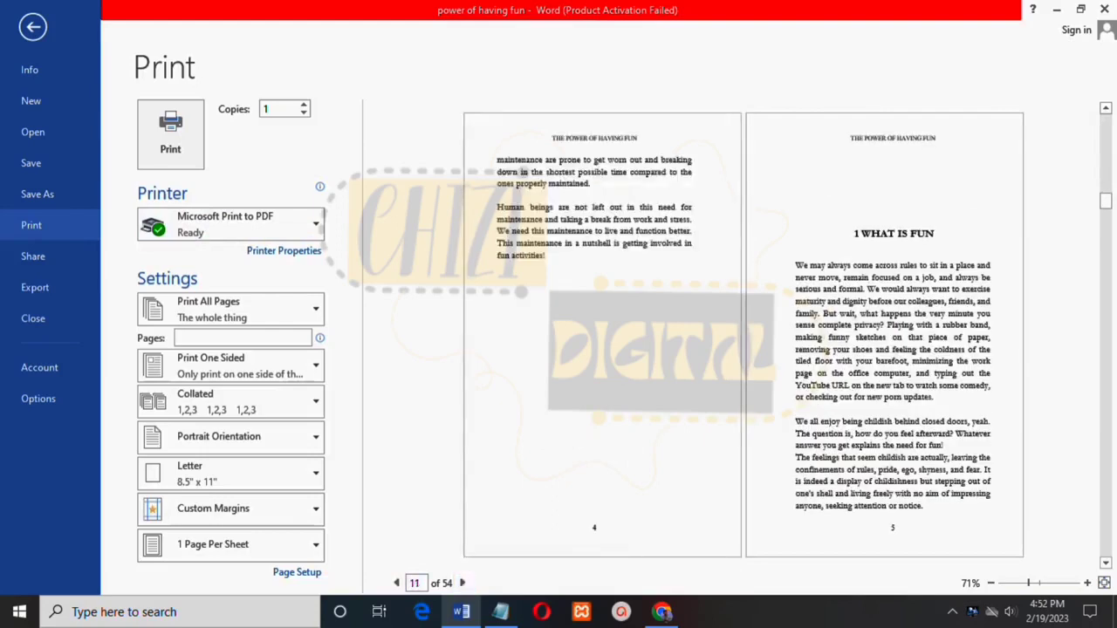
Examine the layout of the remaining chapter pages in the print preview and return to the document
click(1105, 563)
click(1106, 562)
click(1106, 563)
click(1105, 563)
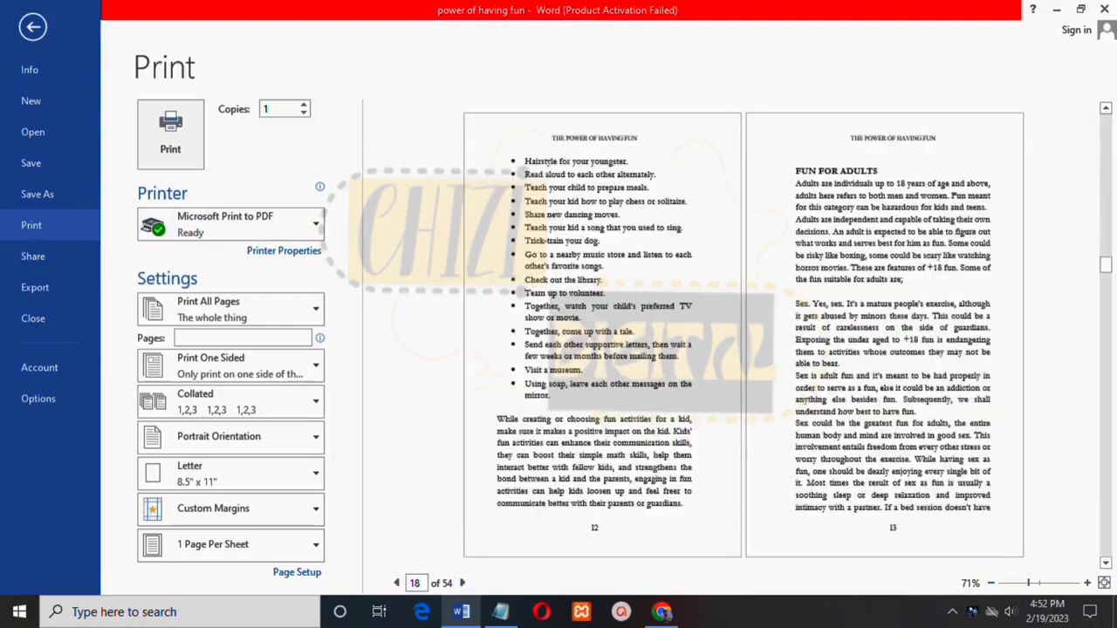
scroll(743, 335, down, 4)
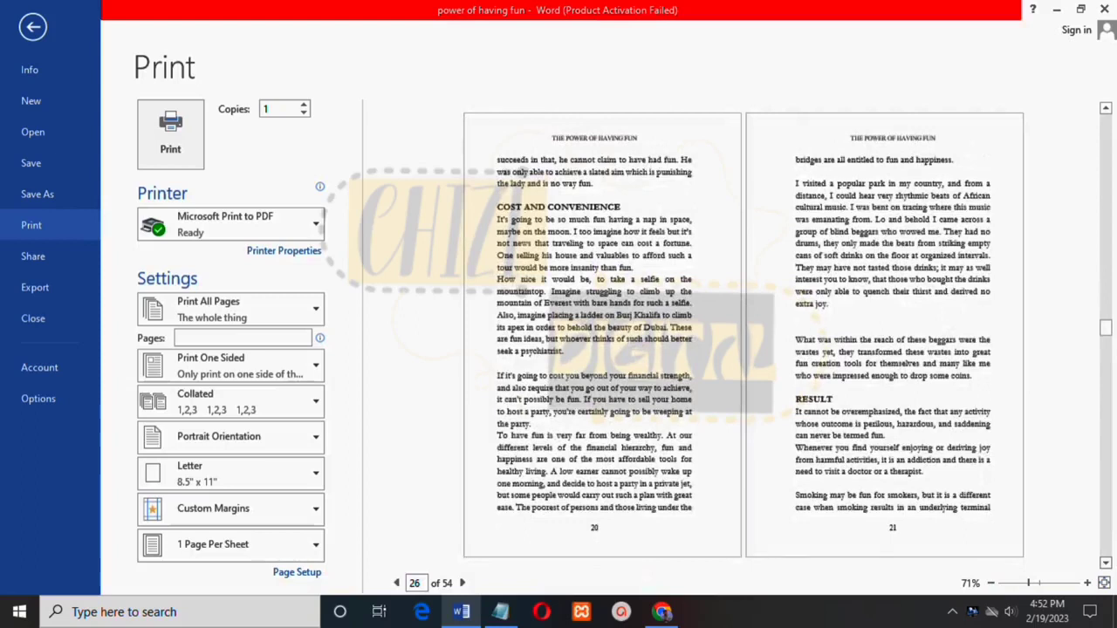
scroll(743, 335, down, 5)
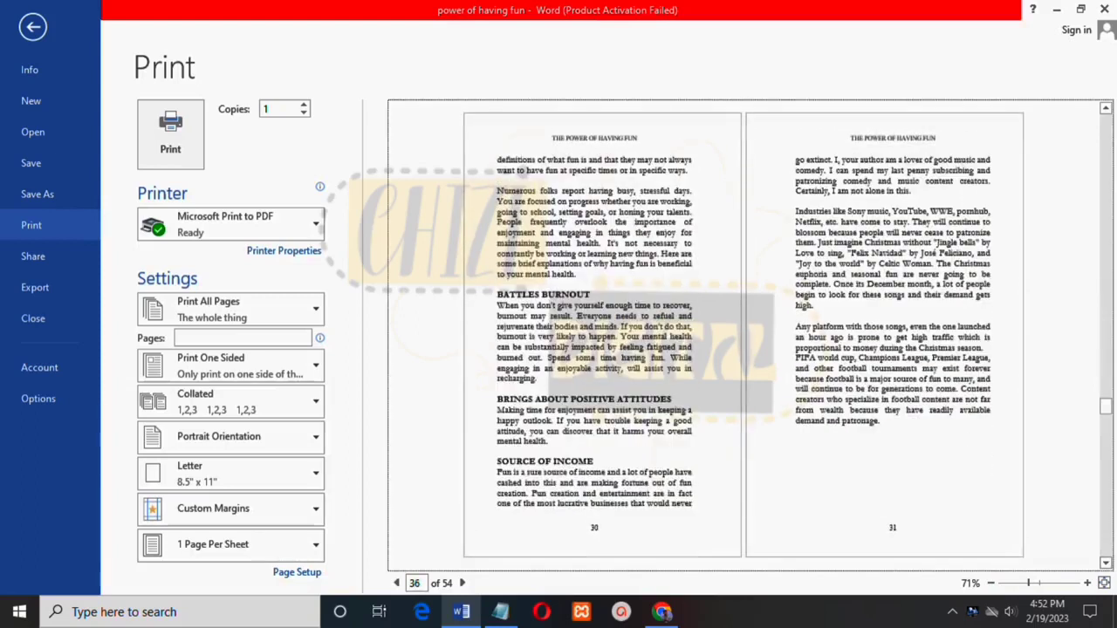
scroll(744, 335, down, 4)
key(Escape)
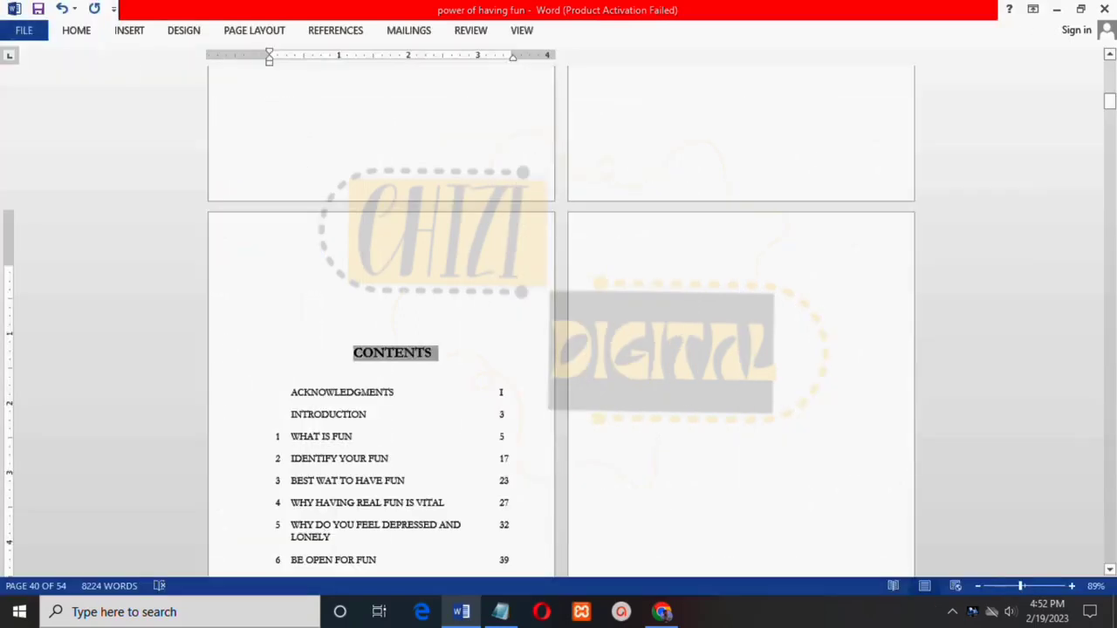
Deselect the CONTENTS heading, check the pages up to the Introduction and save the document
click(698, 366)
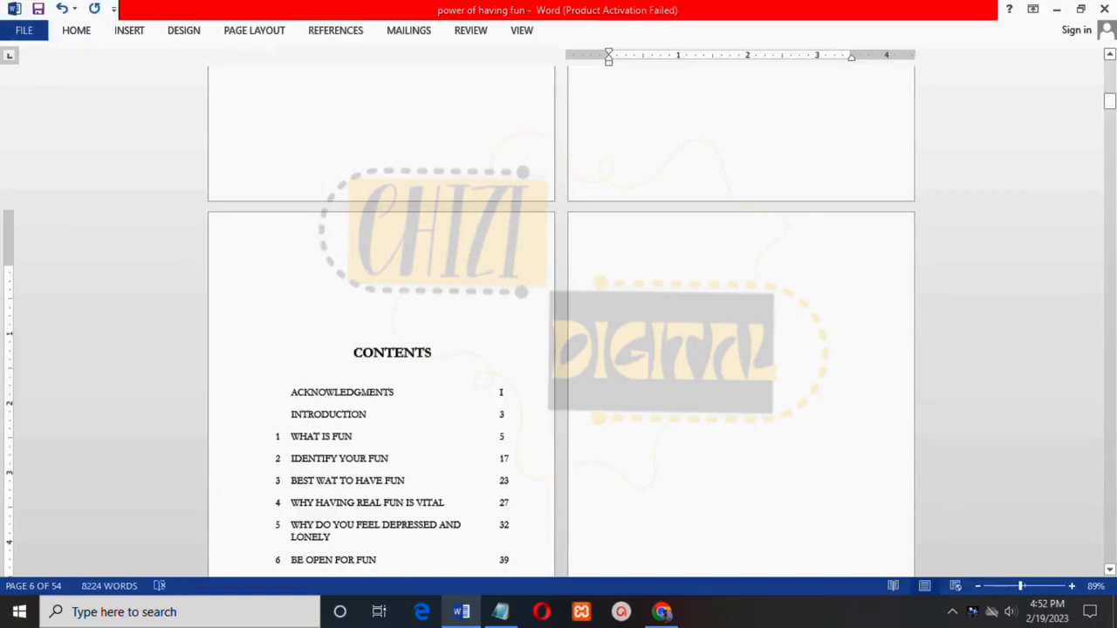
scroll(392, 271, down, 10)
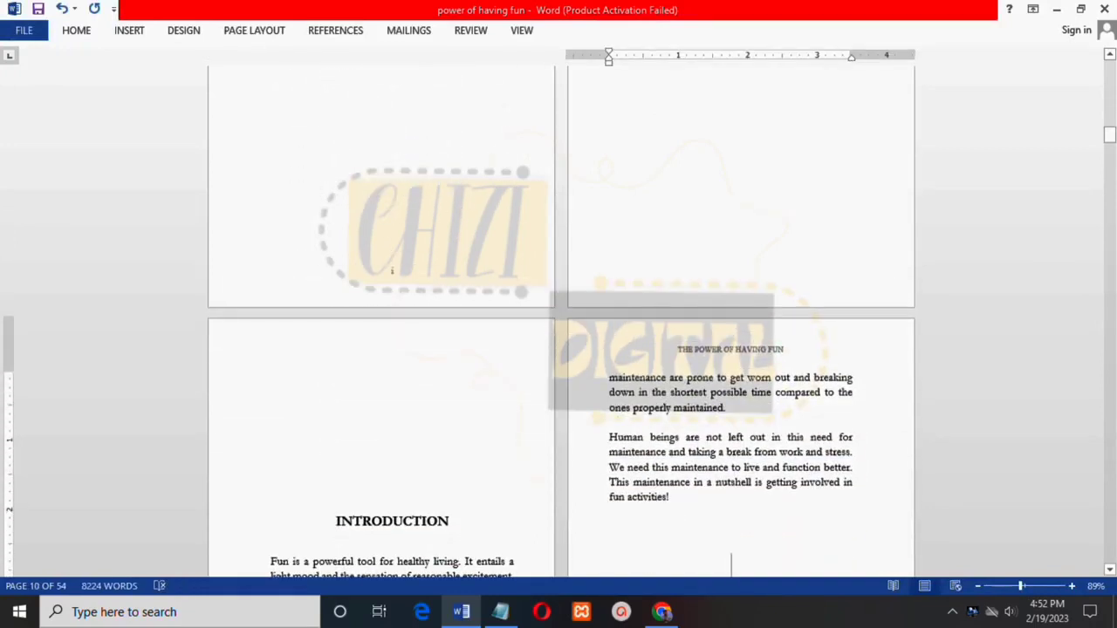
key(ctrl+s)
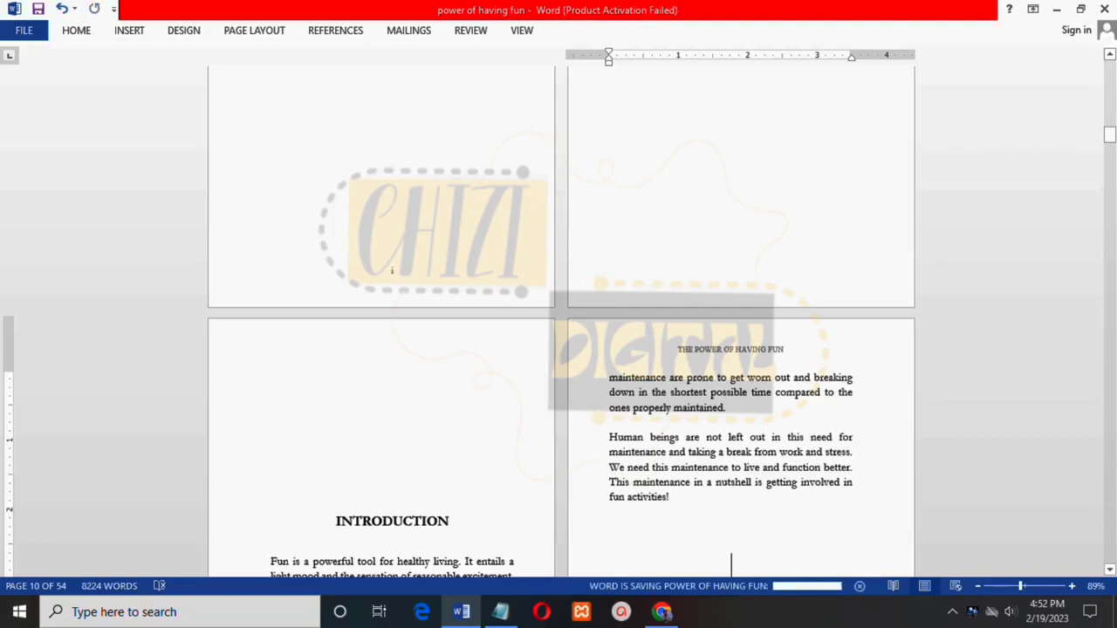